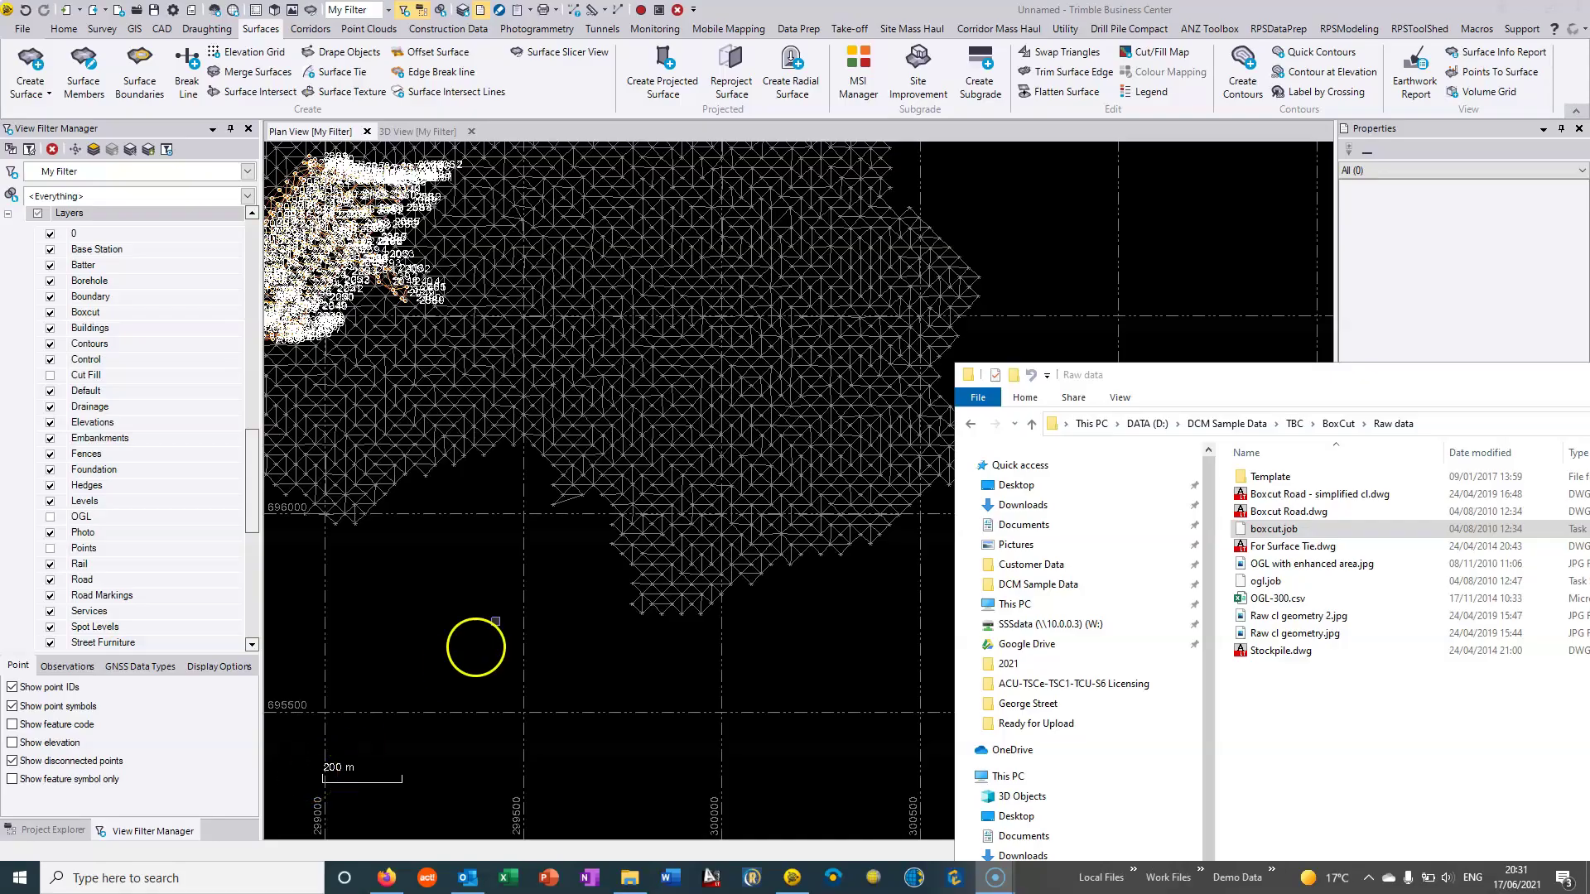
Import For Surface Tie.dwg from the Raw data folder into the plan view beside the terrain
middle_click_drag(652, 487, 720, 634)
left_click(615, 887)
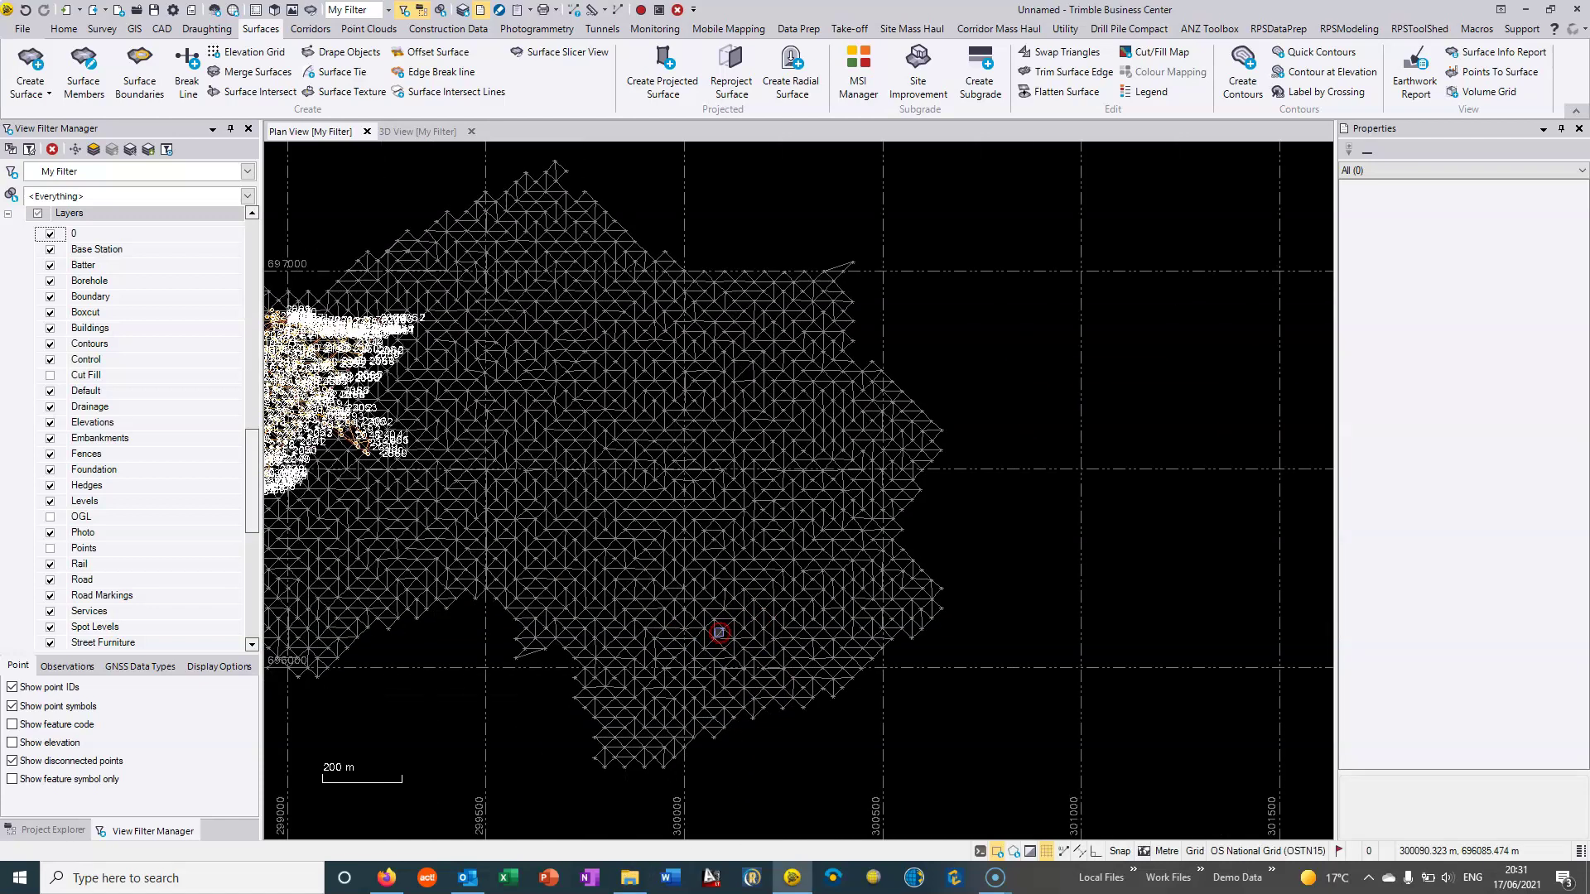
left_click(631, 880)
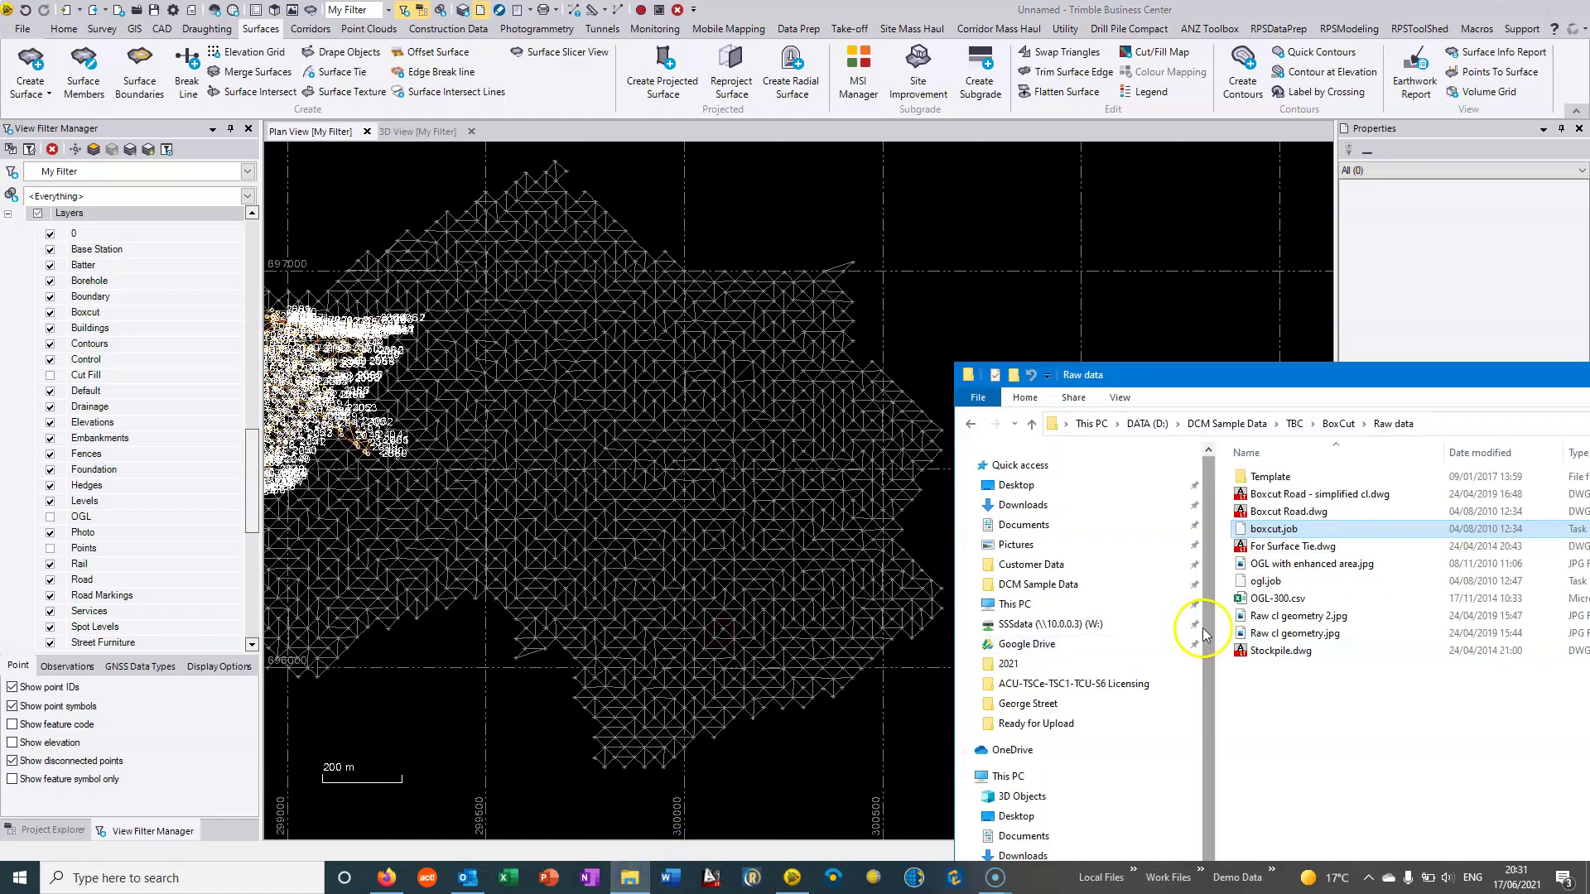
left_click(1305, 714)
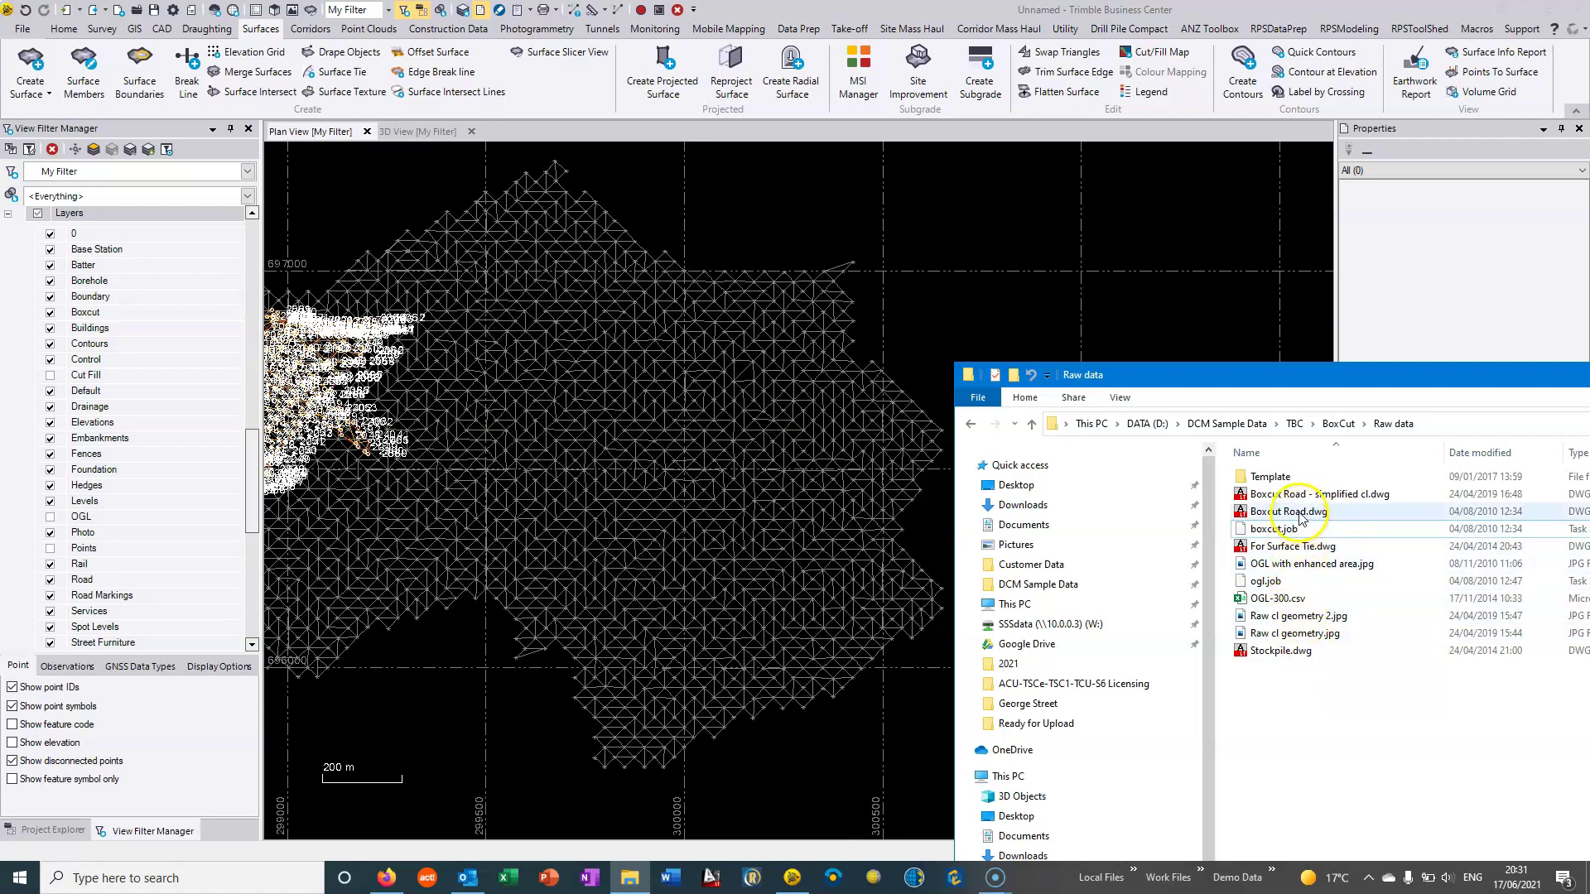
left_click_drag(1292, 547, 733, 495)
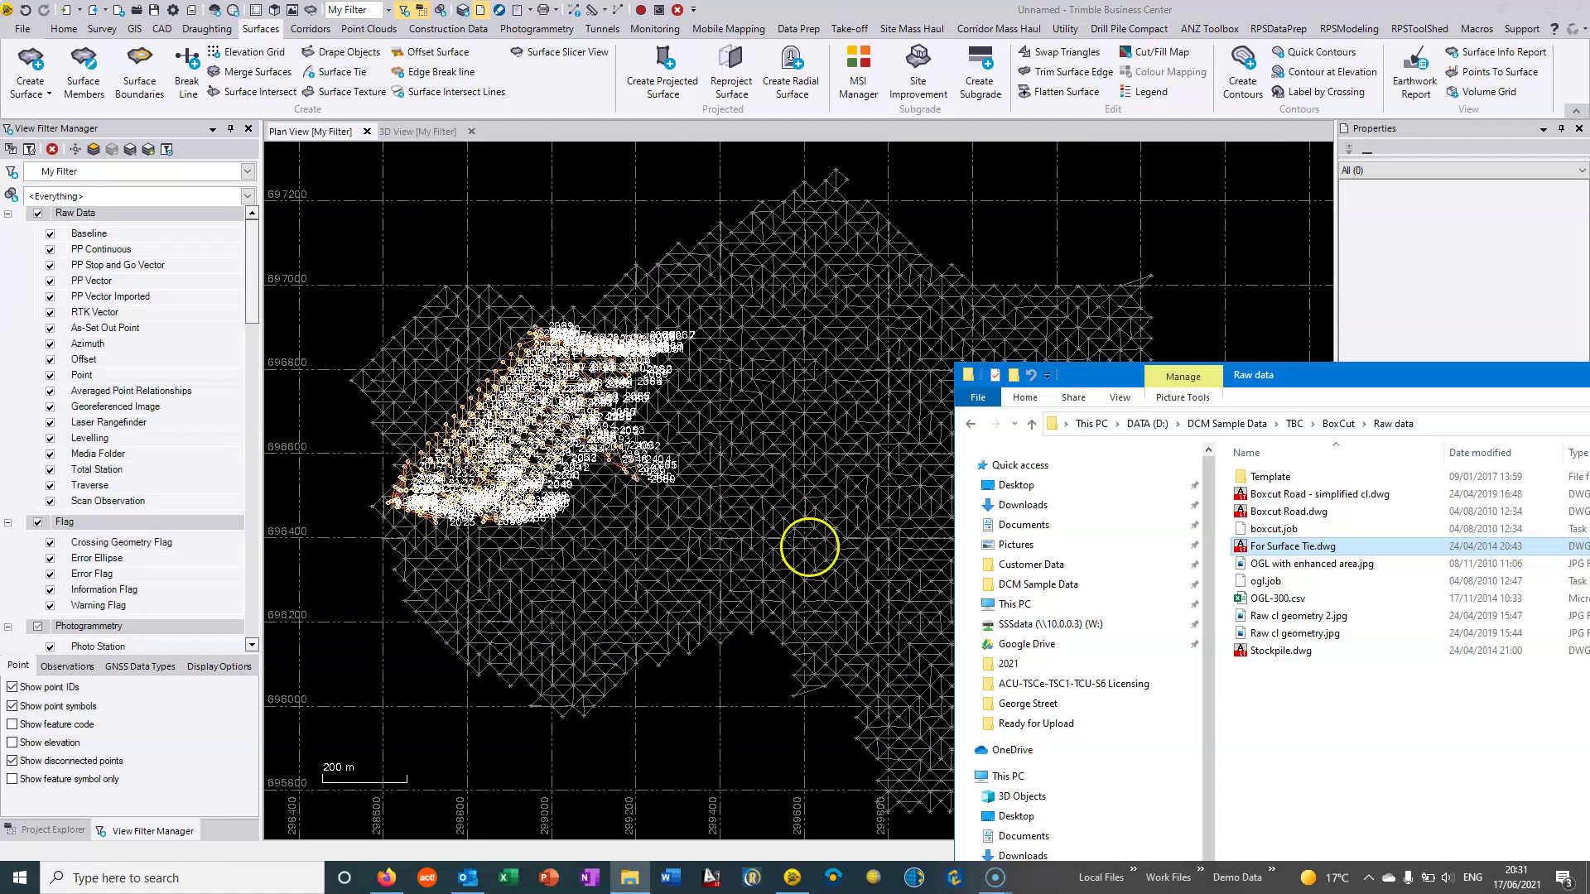
left_click(826, 497)
Preview the terrain surface at an oblique angle in 3D View, then go back to Plan View
scroll(422, 382, "up", 3)
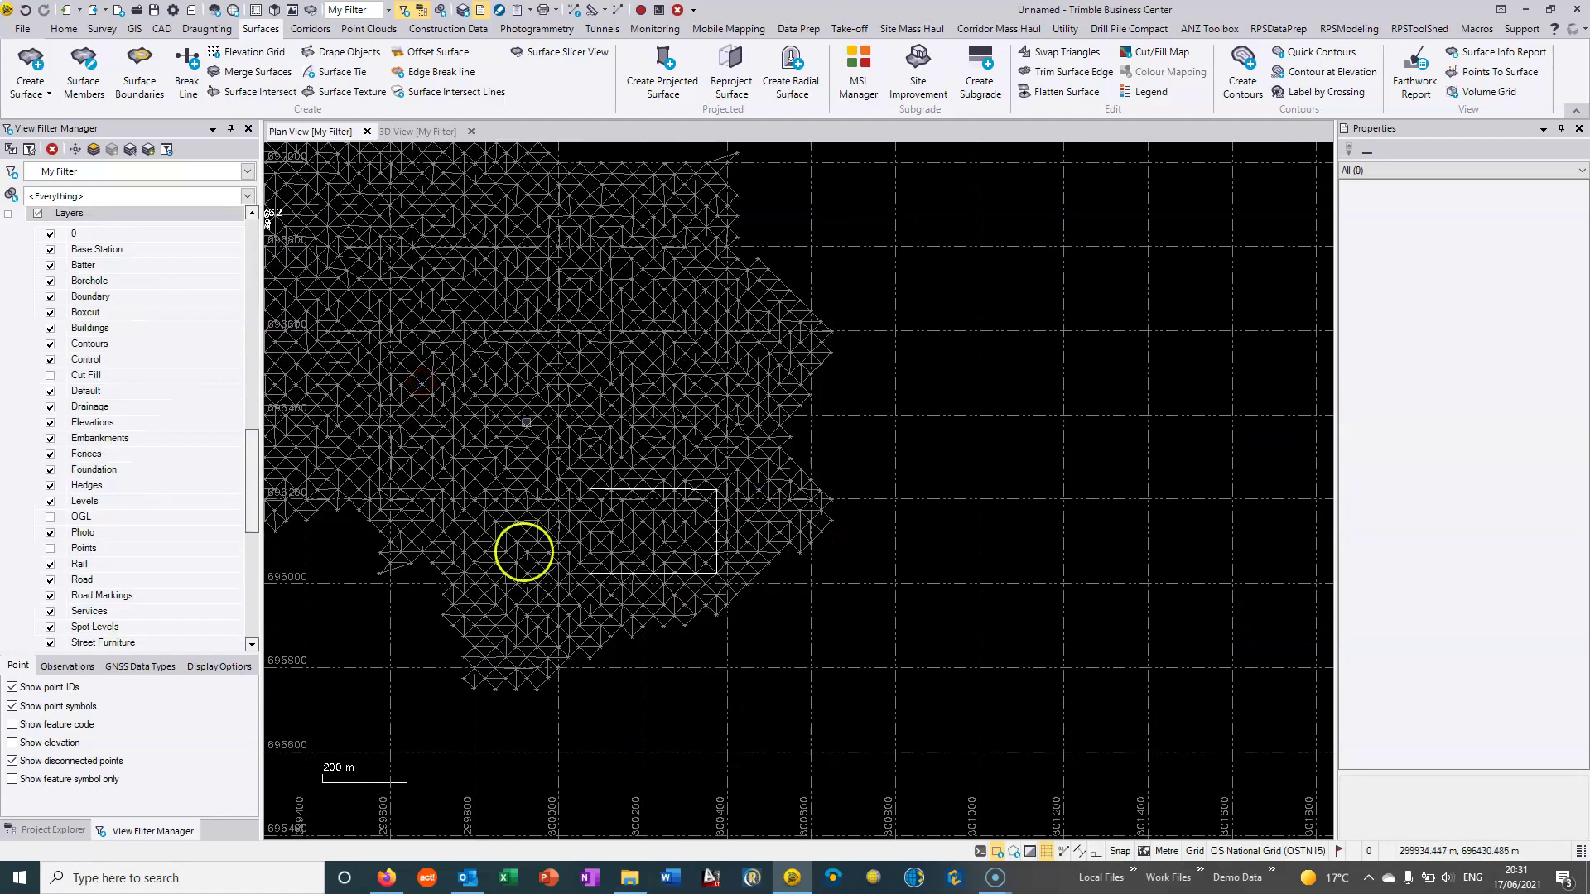
left_click(427, 132)
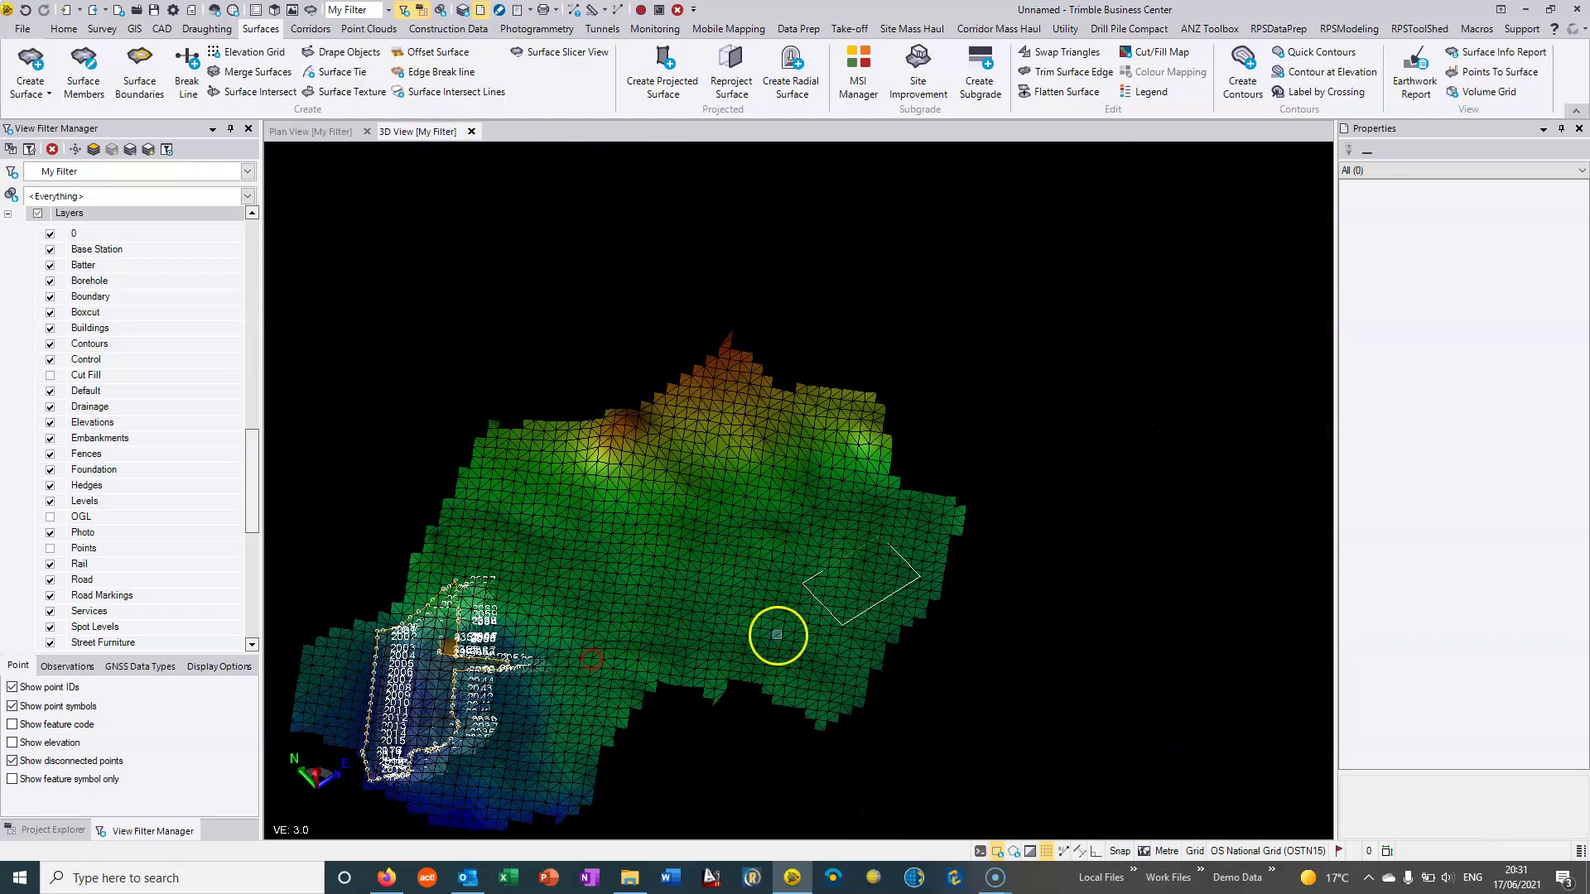
left_click_drag(778, 632, 762, 580)
left_click(312, 132)
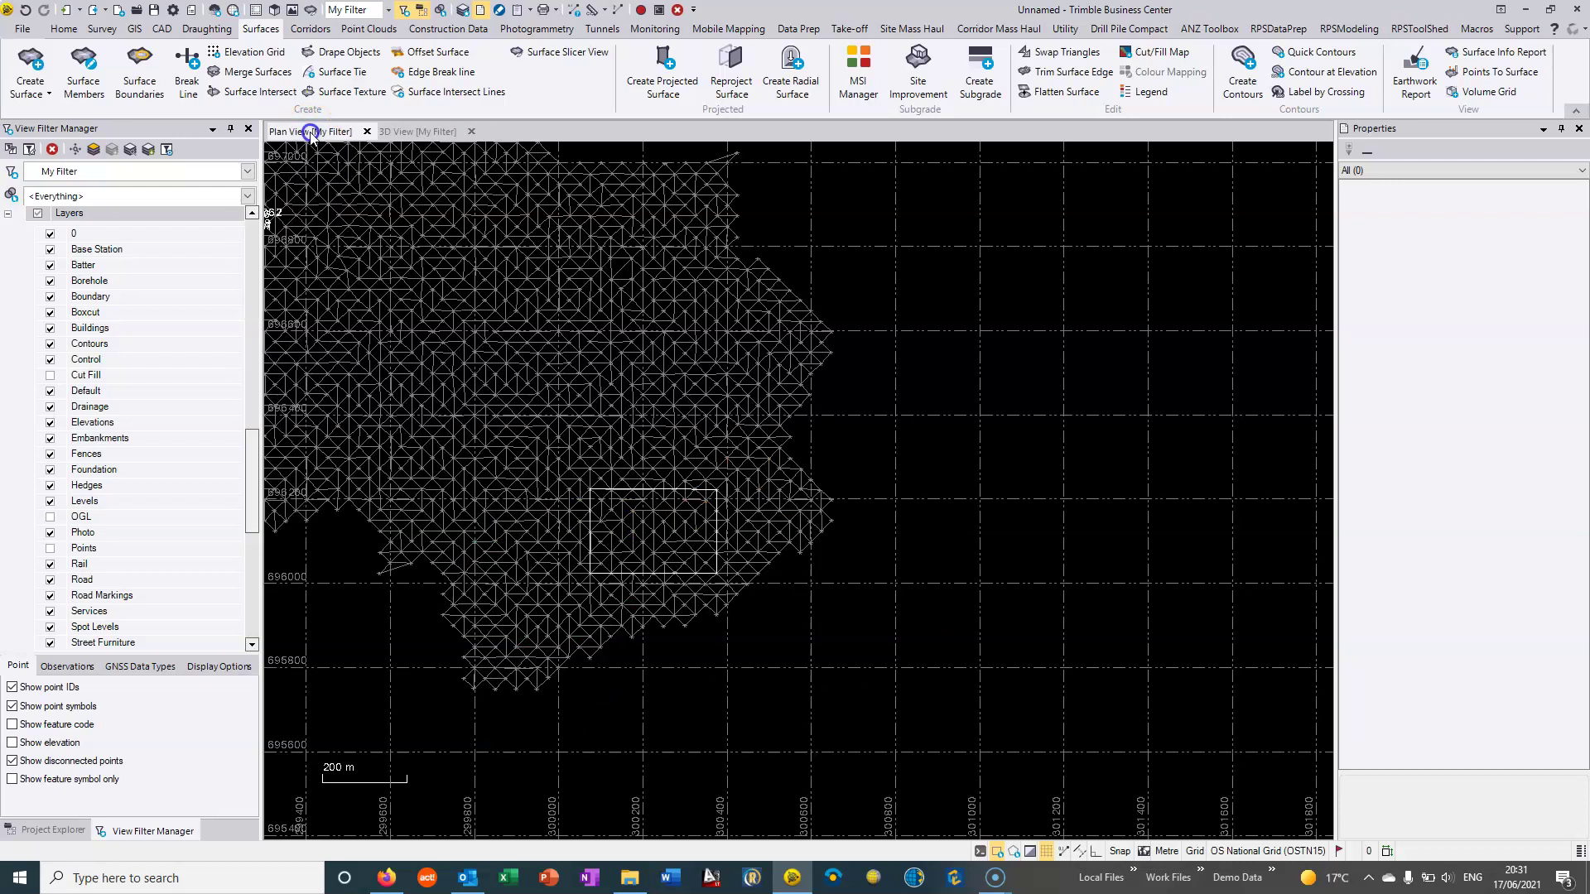
Zoom in and select the imported rectangle polyline, confirming its 108.000 elevation
scroll(669, 571, "up", 2)
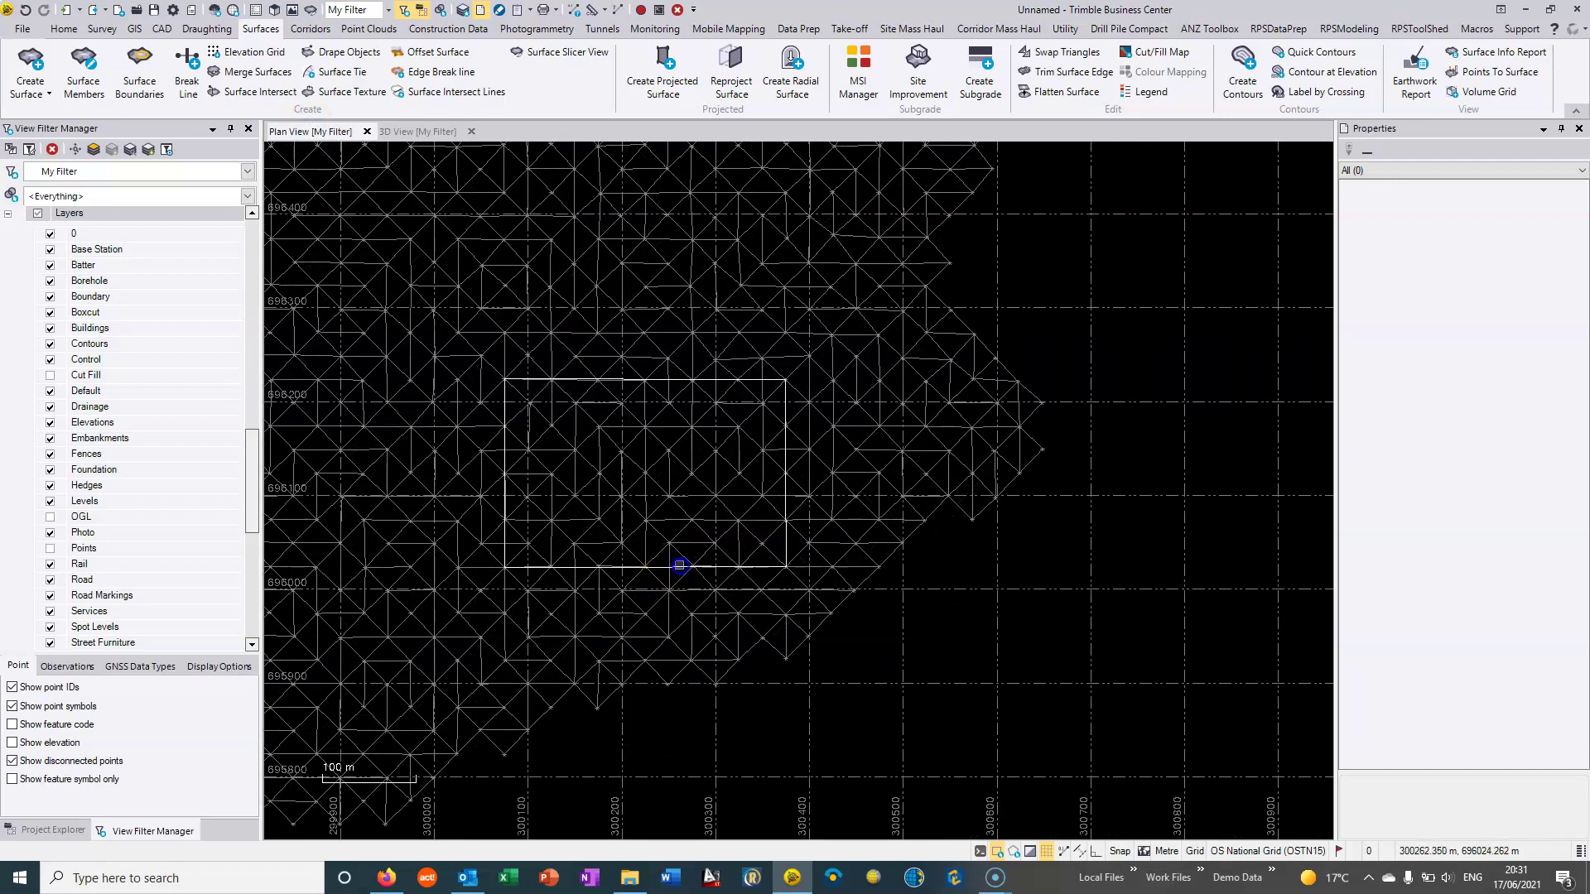
left_click(680, 567)
right_click(680, 567)
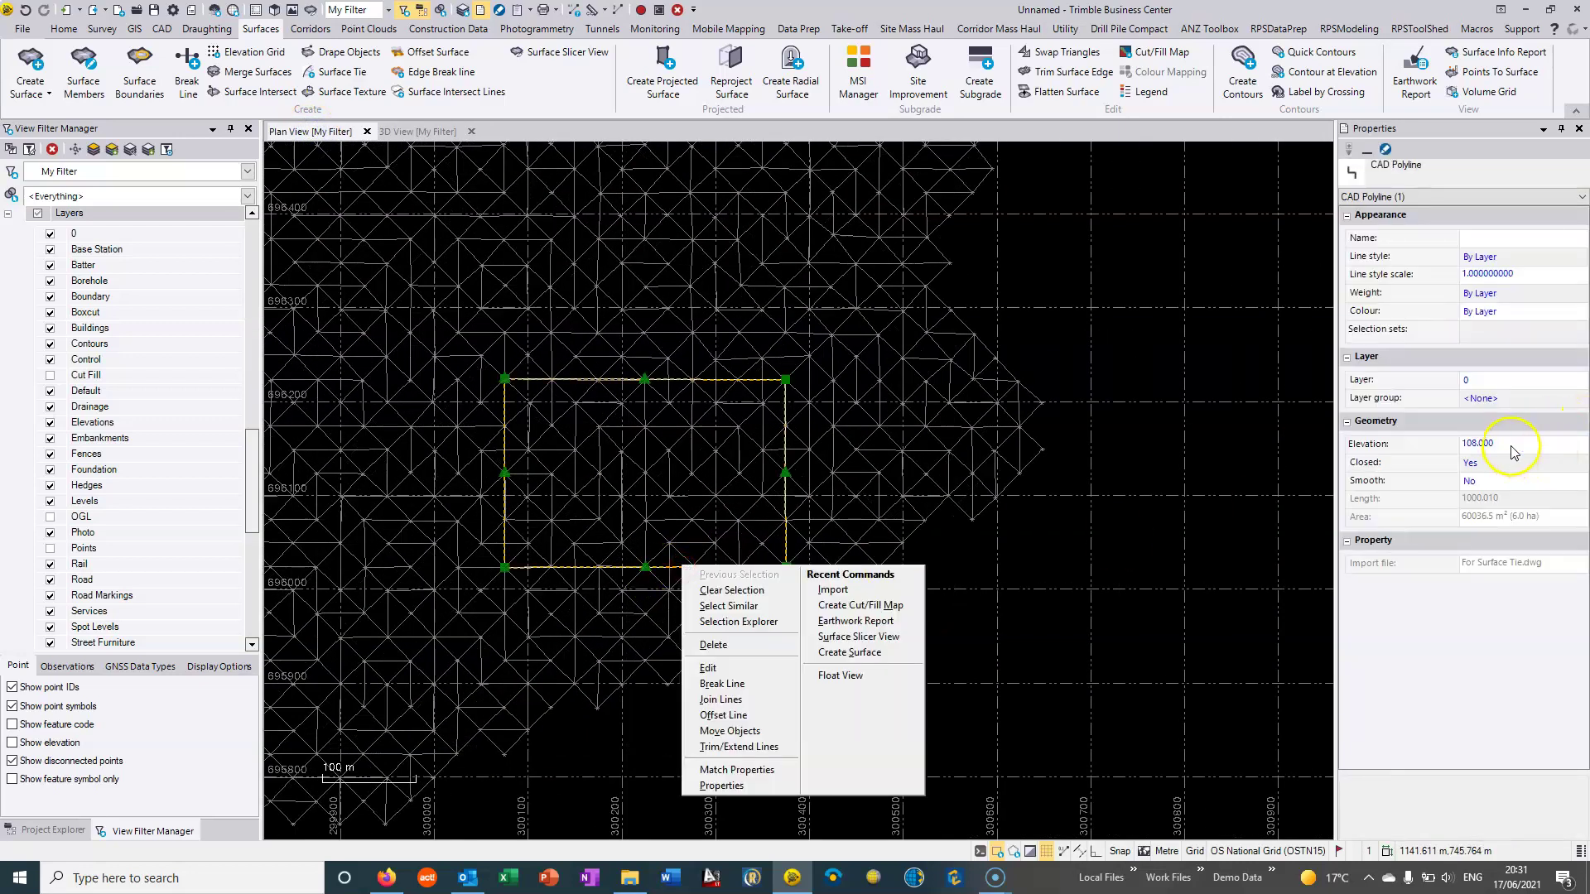
left_click(1057, 628)
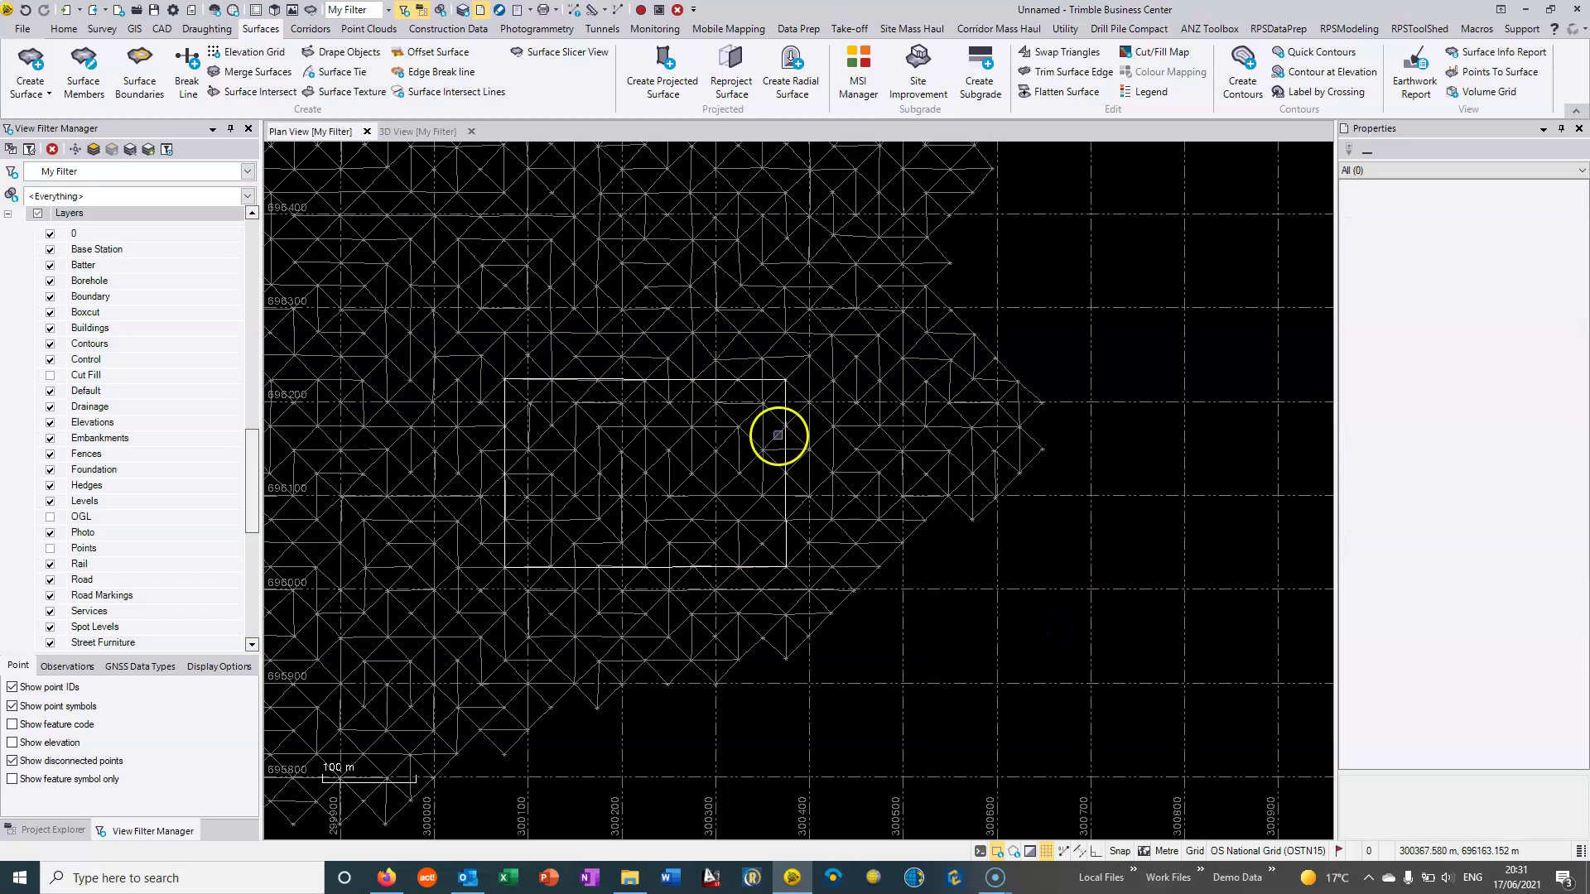
middle_click_drag(715, 458, 770, 498)
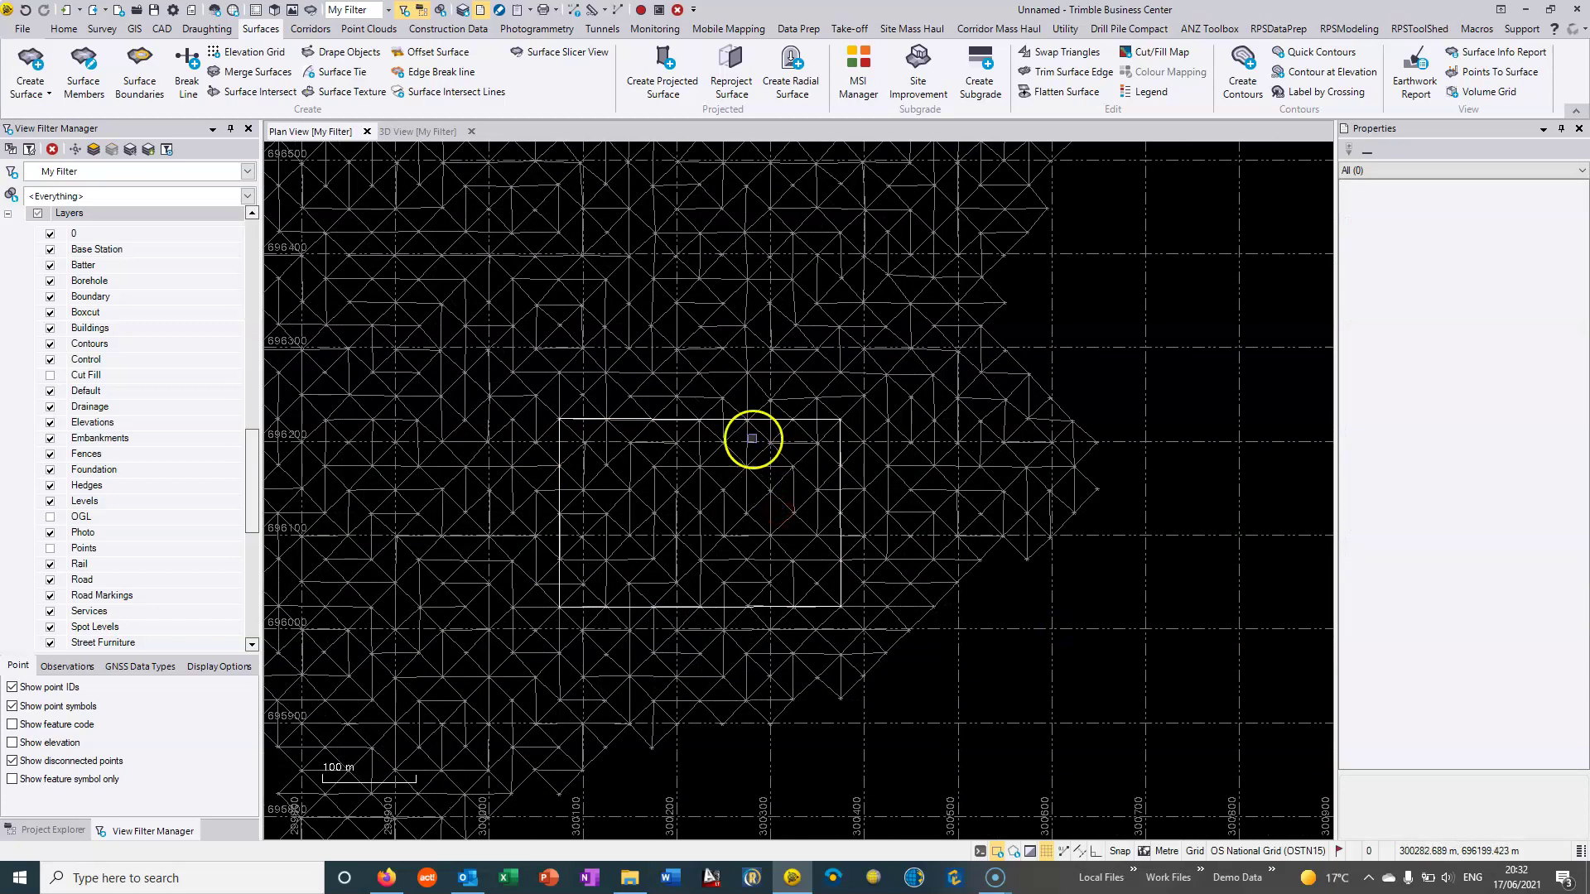
left_click(734, 418)
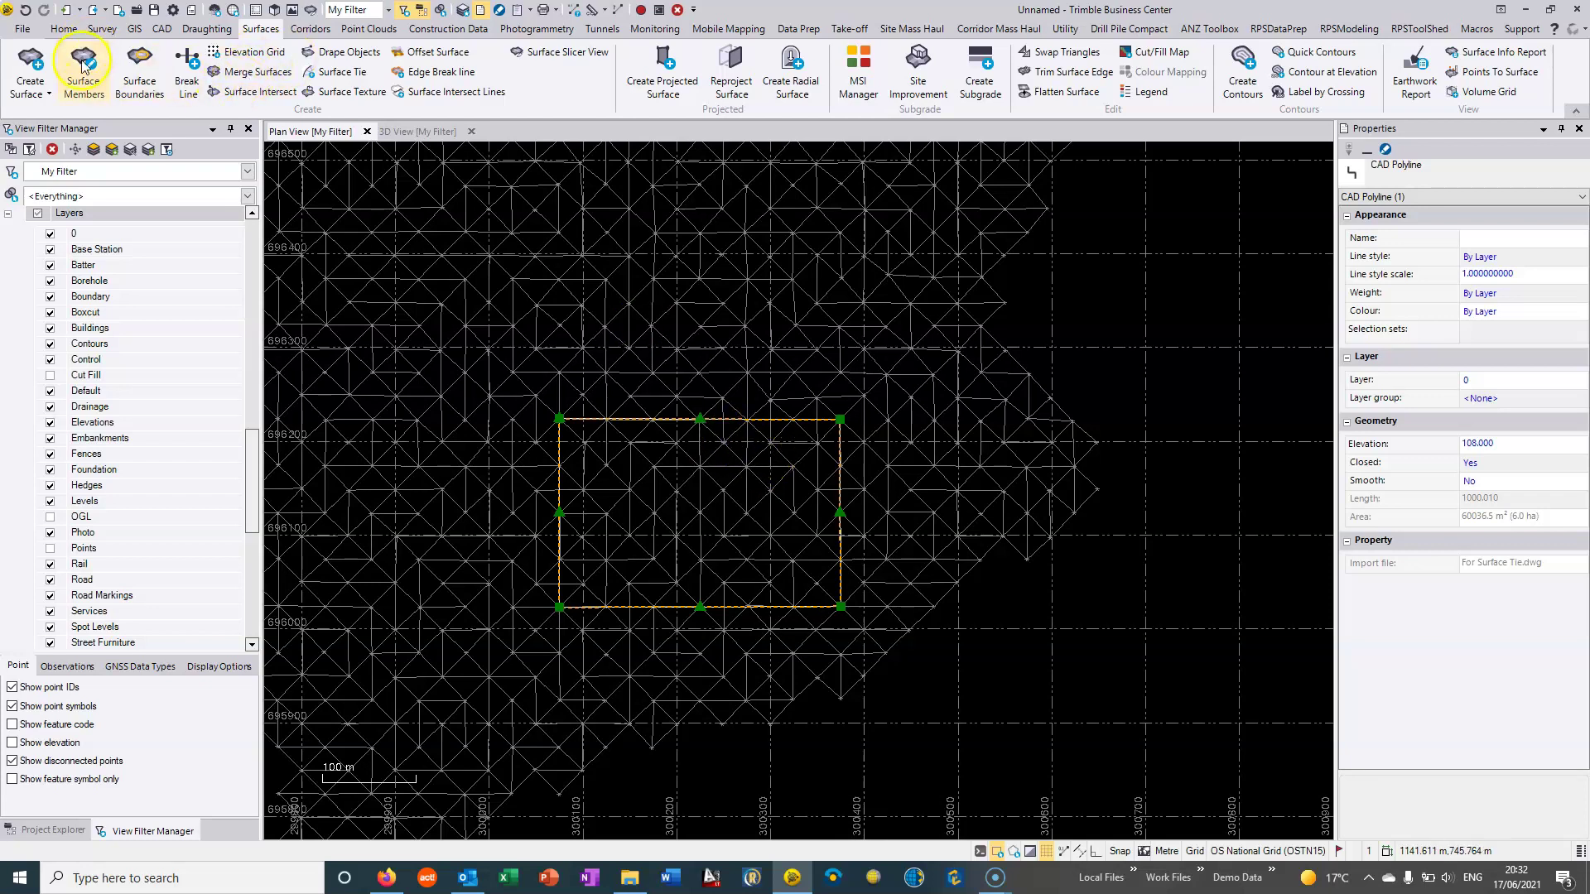
Build a surface named Pad, coloured Purple, with the rectangle polyline as its member
left_click(43, 66)
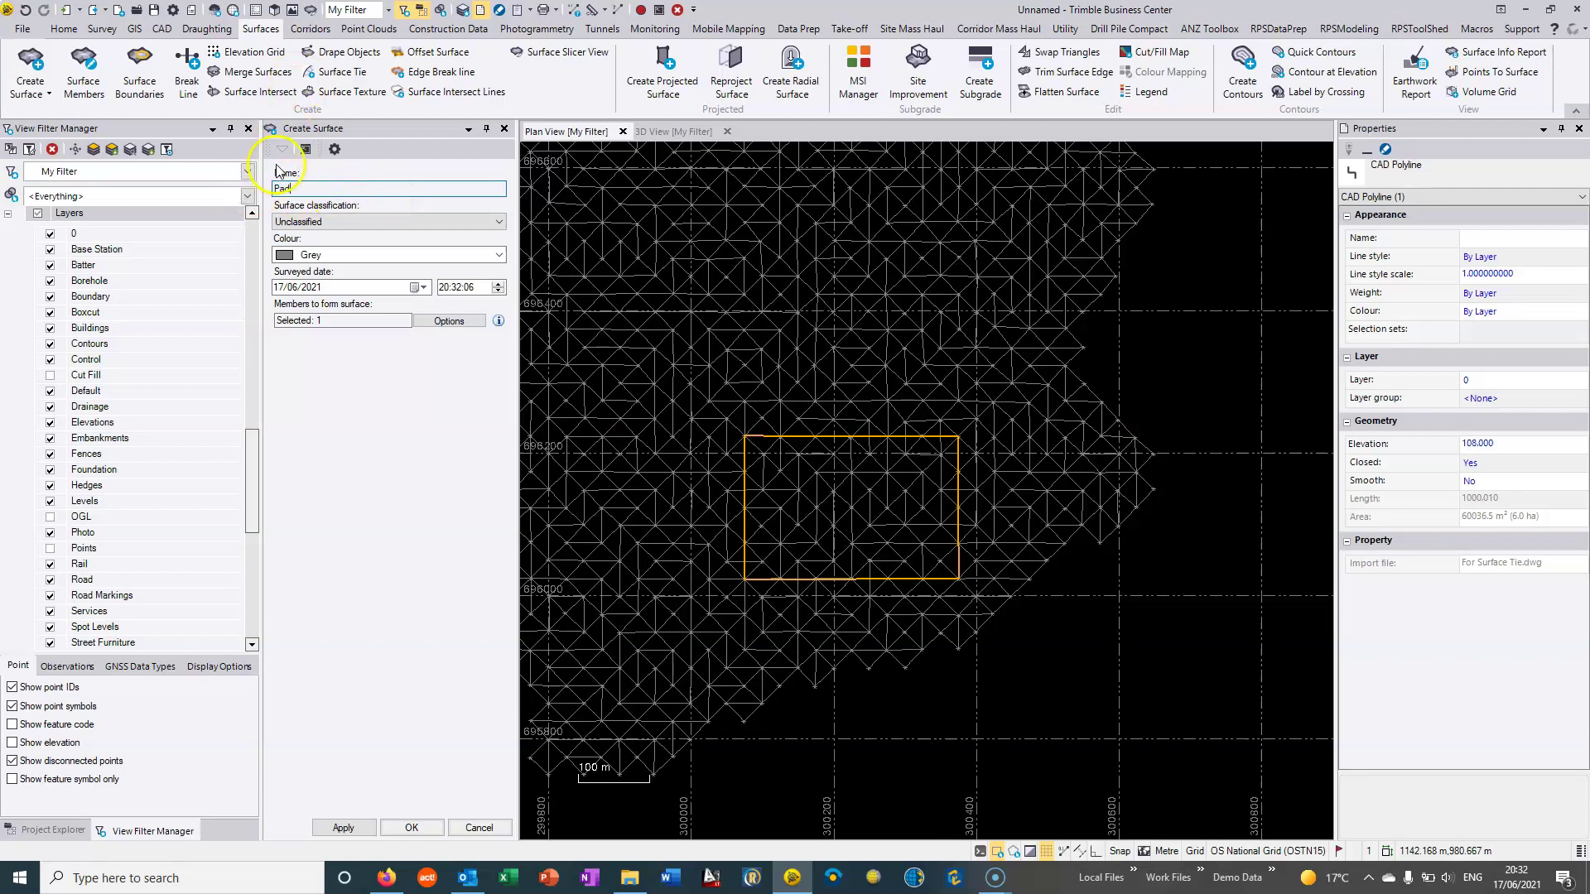
left_click(345, 255)
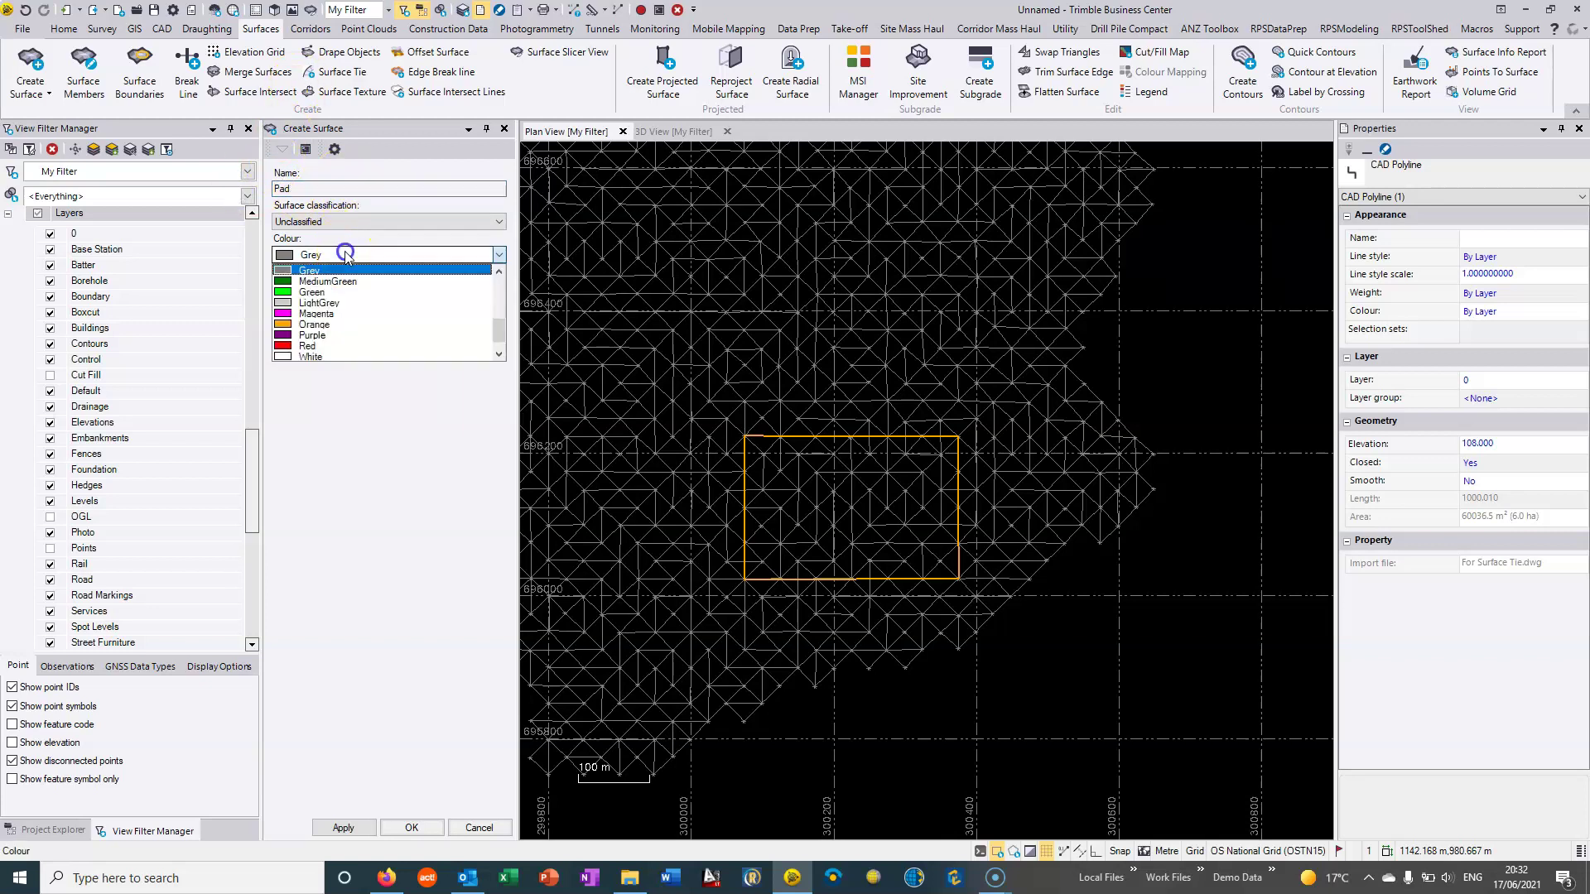
left_click(338, 335)
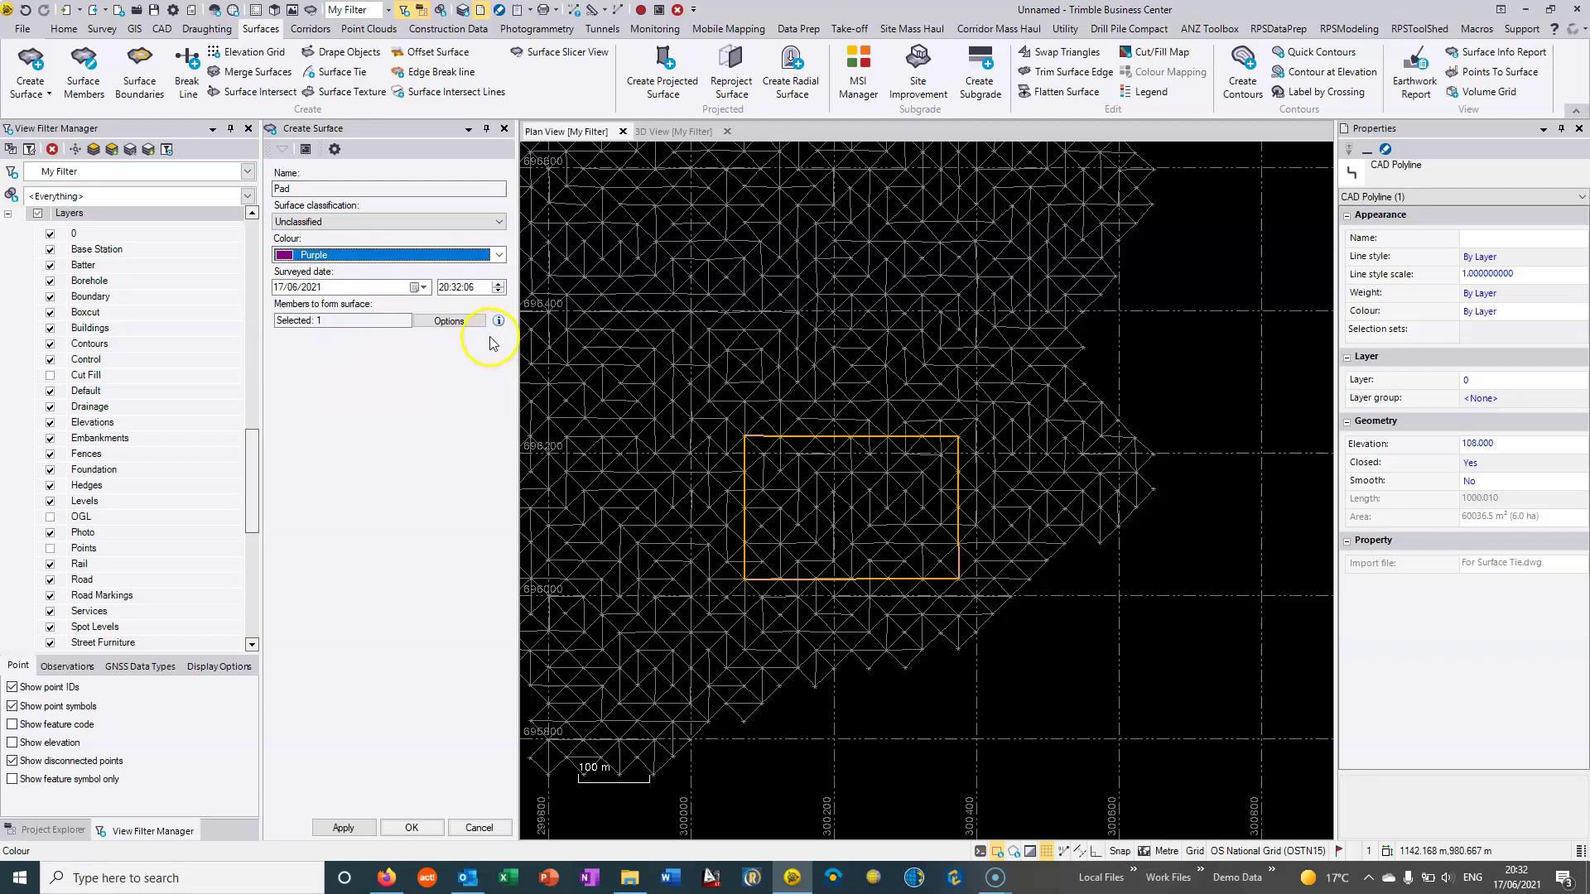
left_click(412, 828)
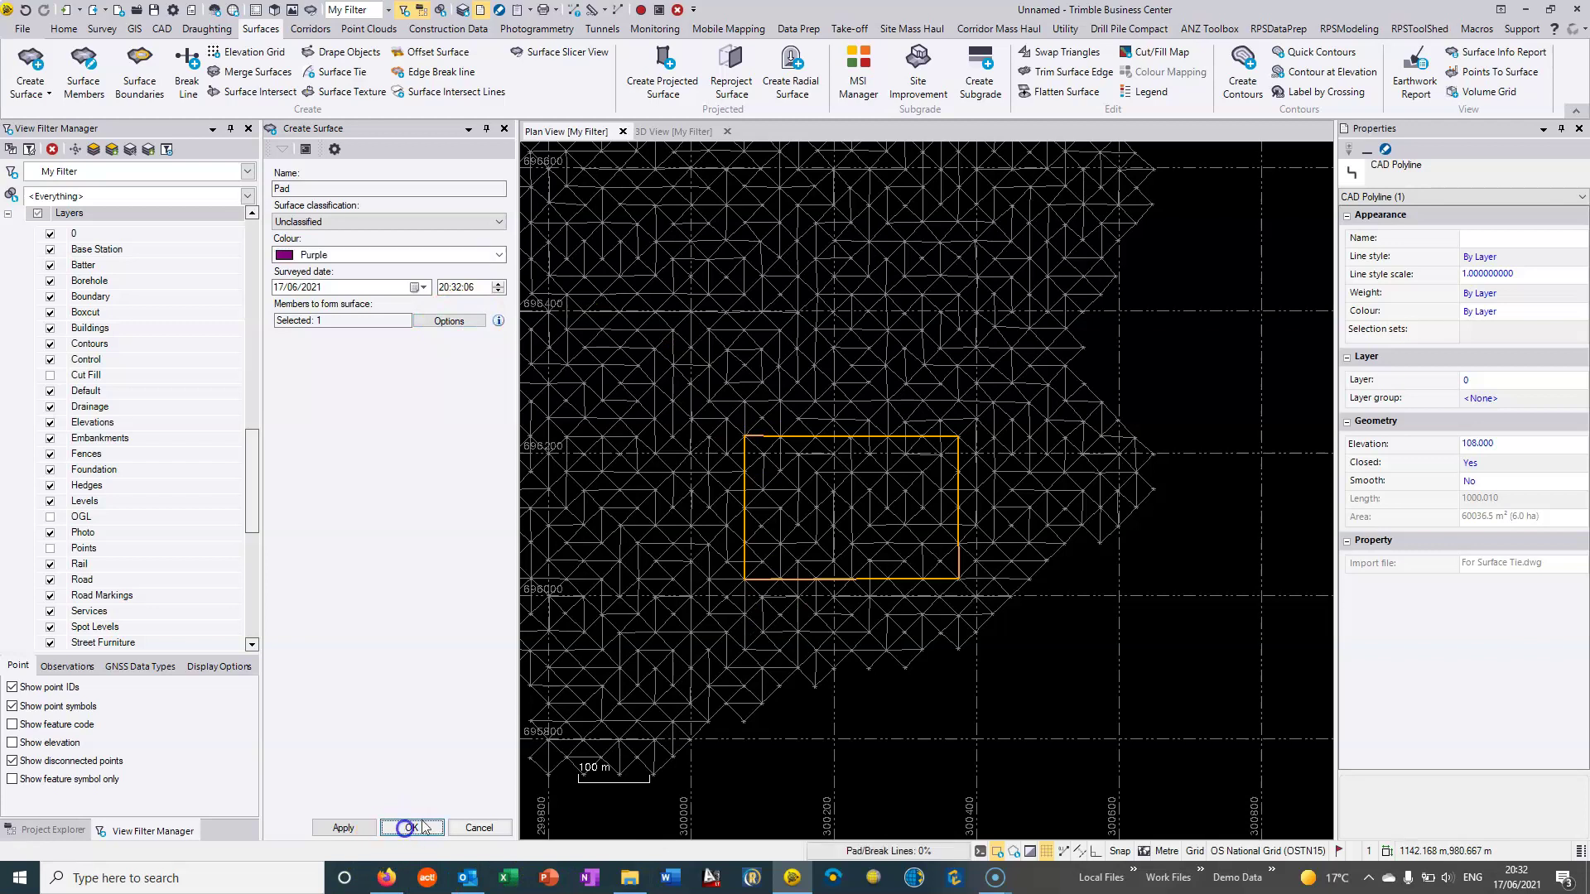
In 3D View, set the Pad surface's shading to By surface colour
left_click(395, 133)
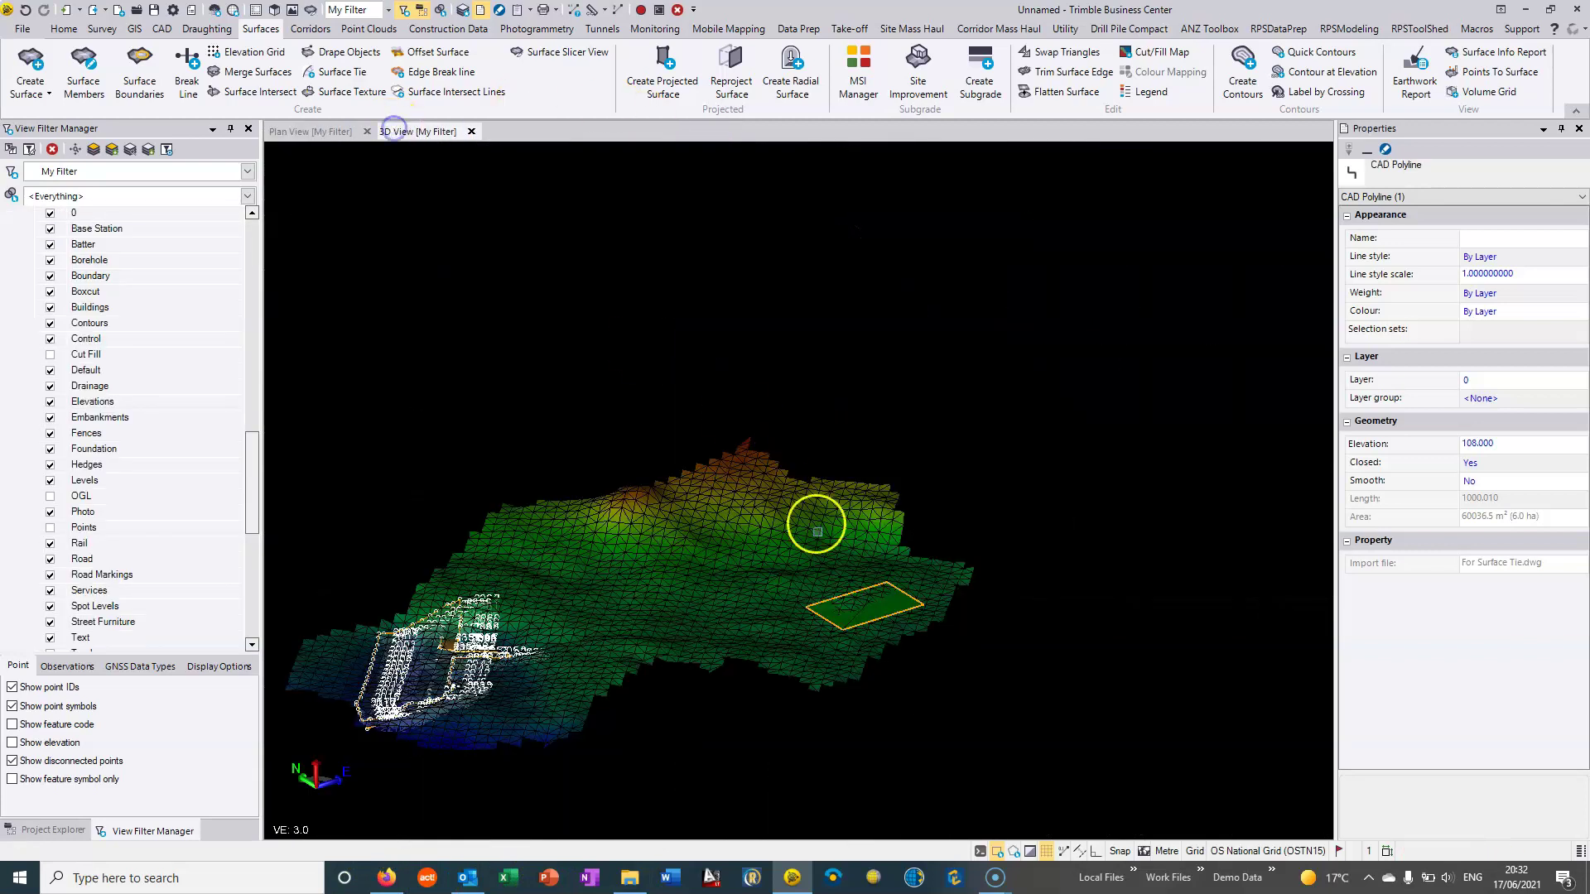
left_click(1082, 550)
scroll(918, 616, "up", 2)
scroll(769, 625, "up", 3)
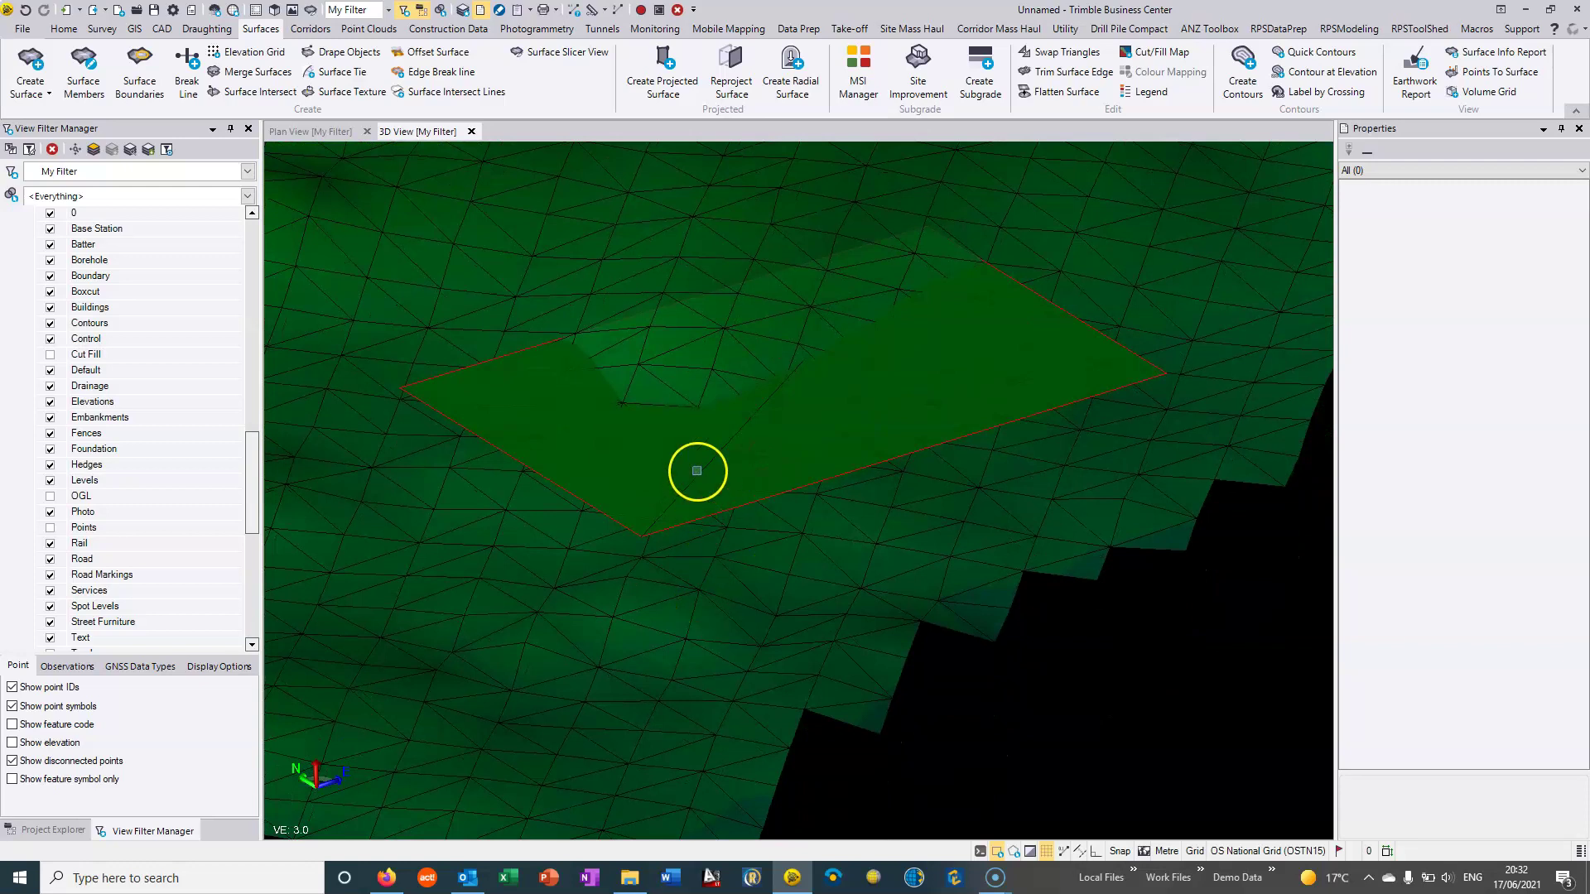
left_click(696, 470)
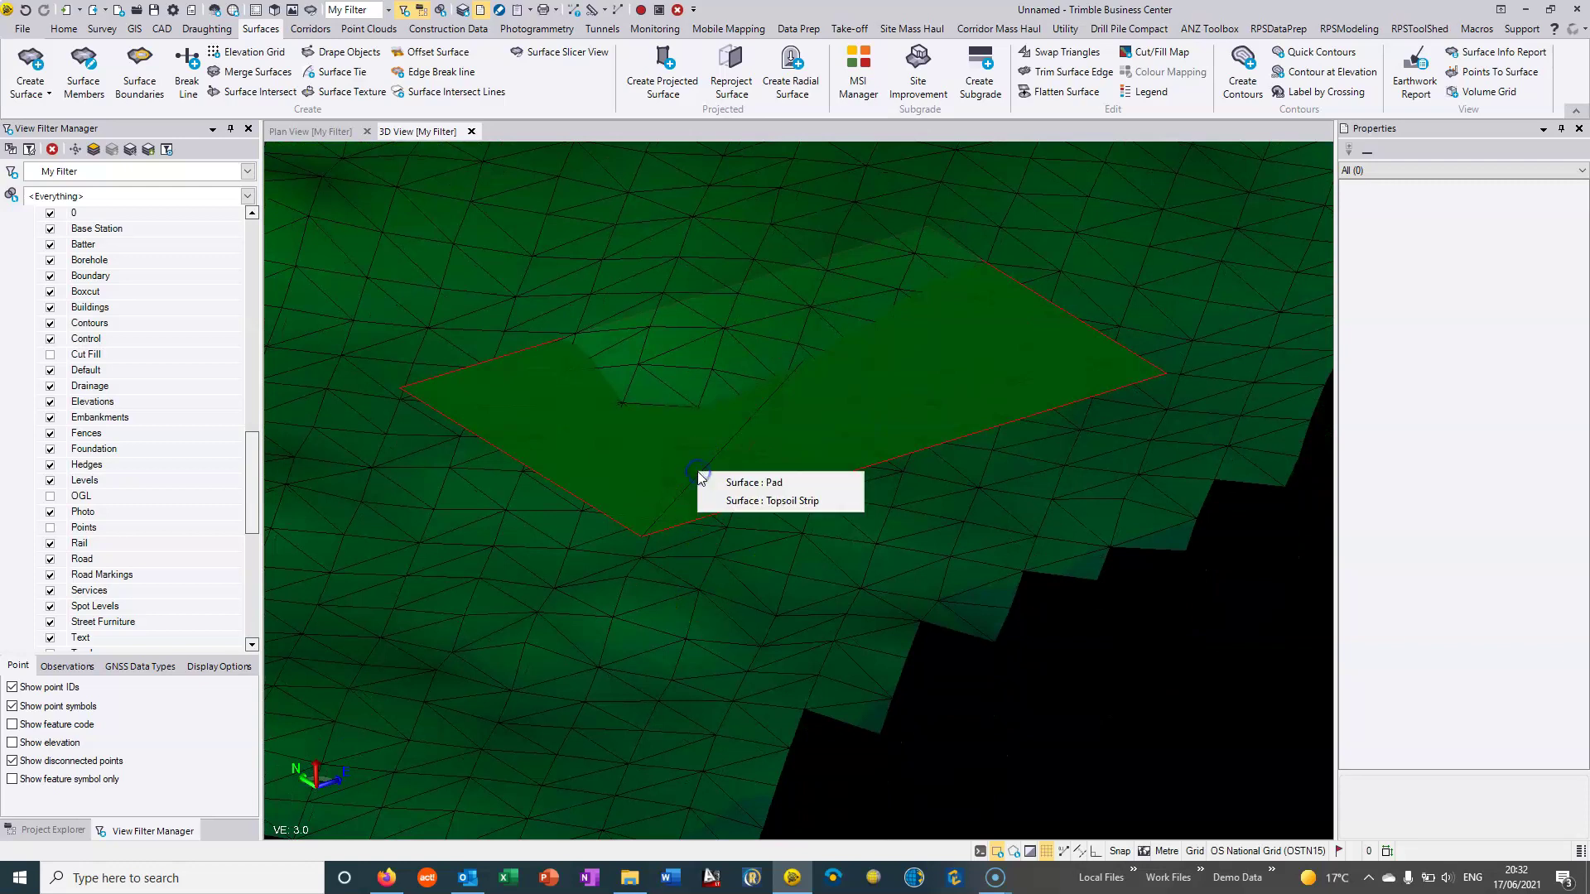
left_click(740, 481)
left_click(1584, 650)
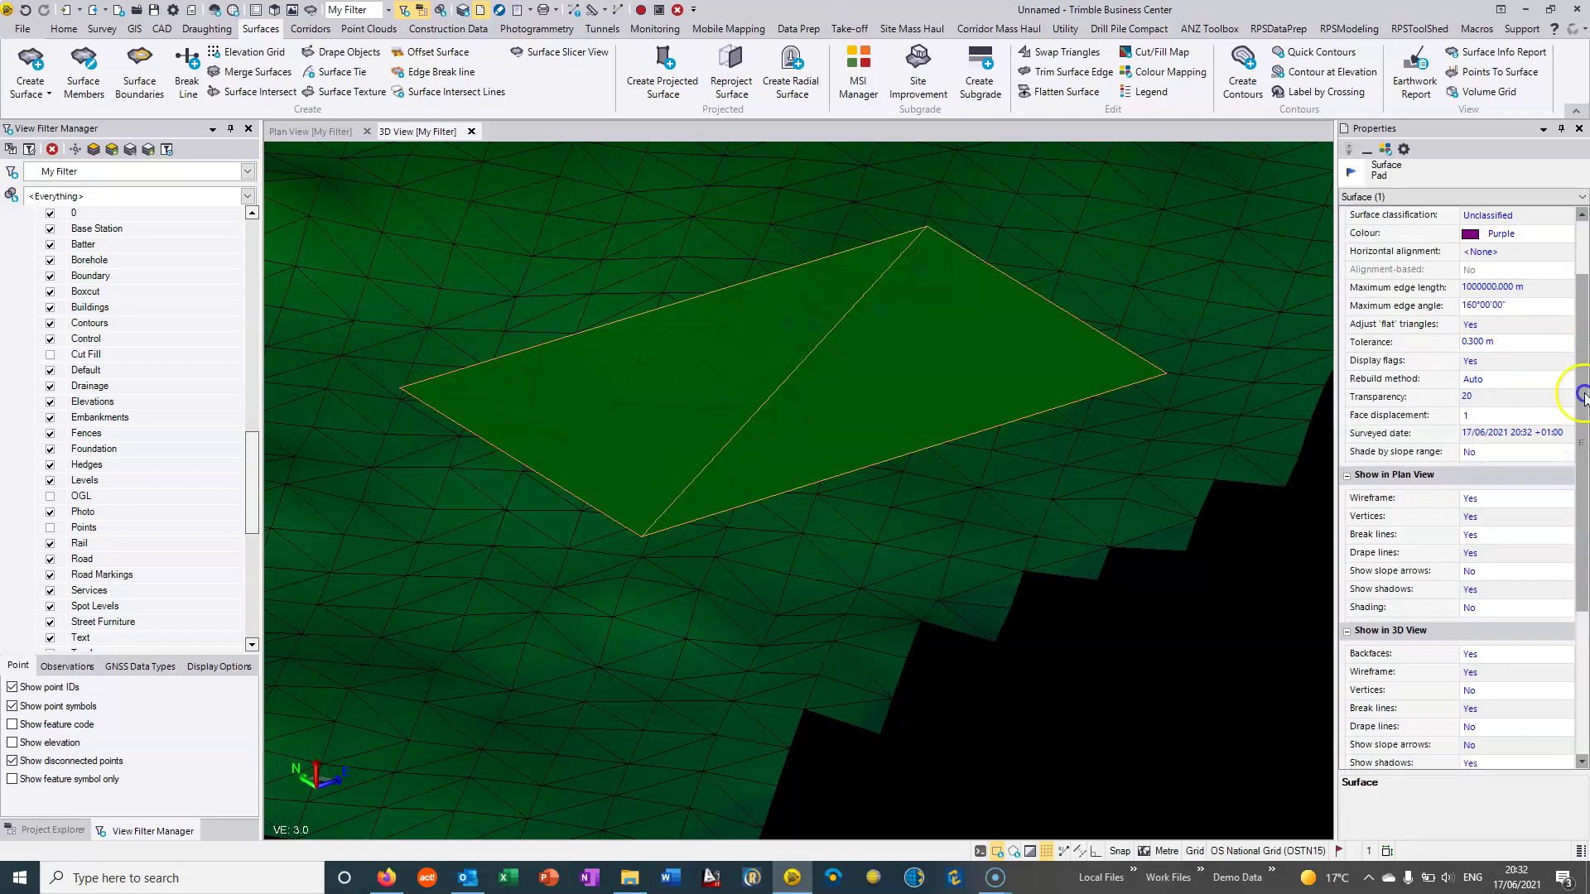
left_click(1491, 618)
left_click(1491, 618)
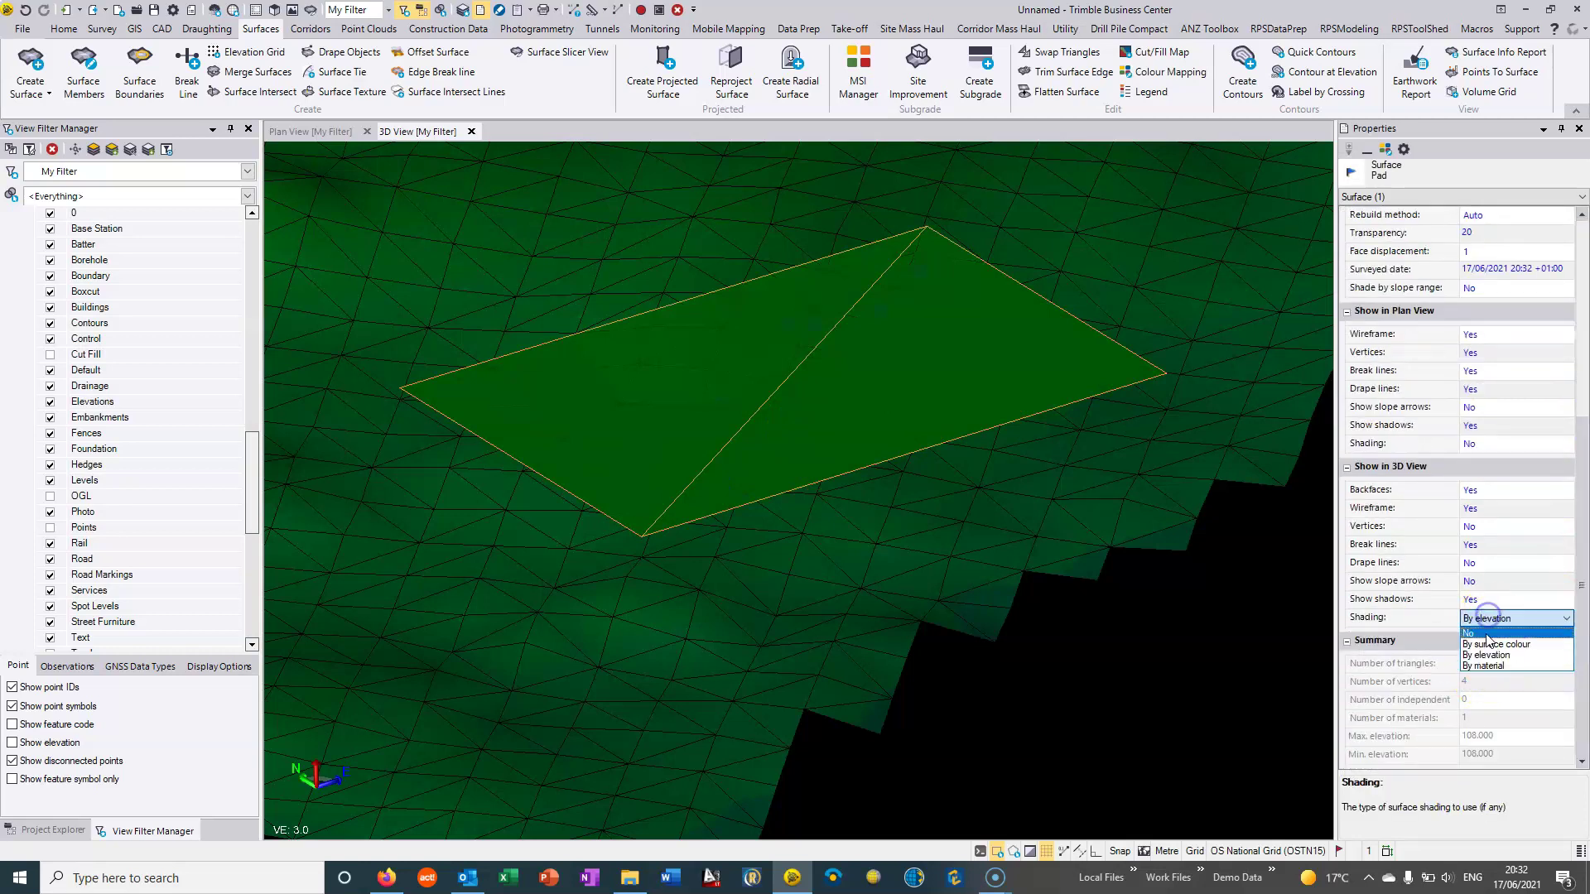
left_click(1487, 645)
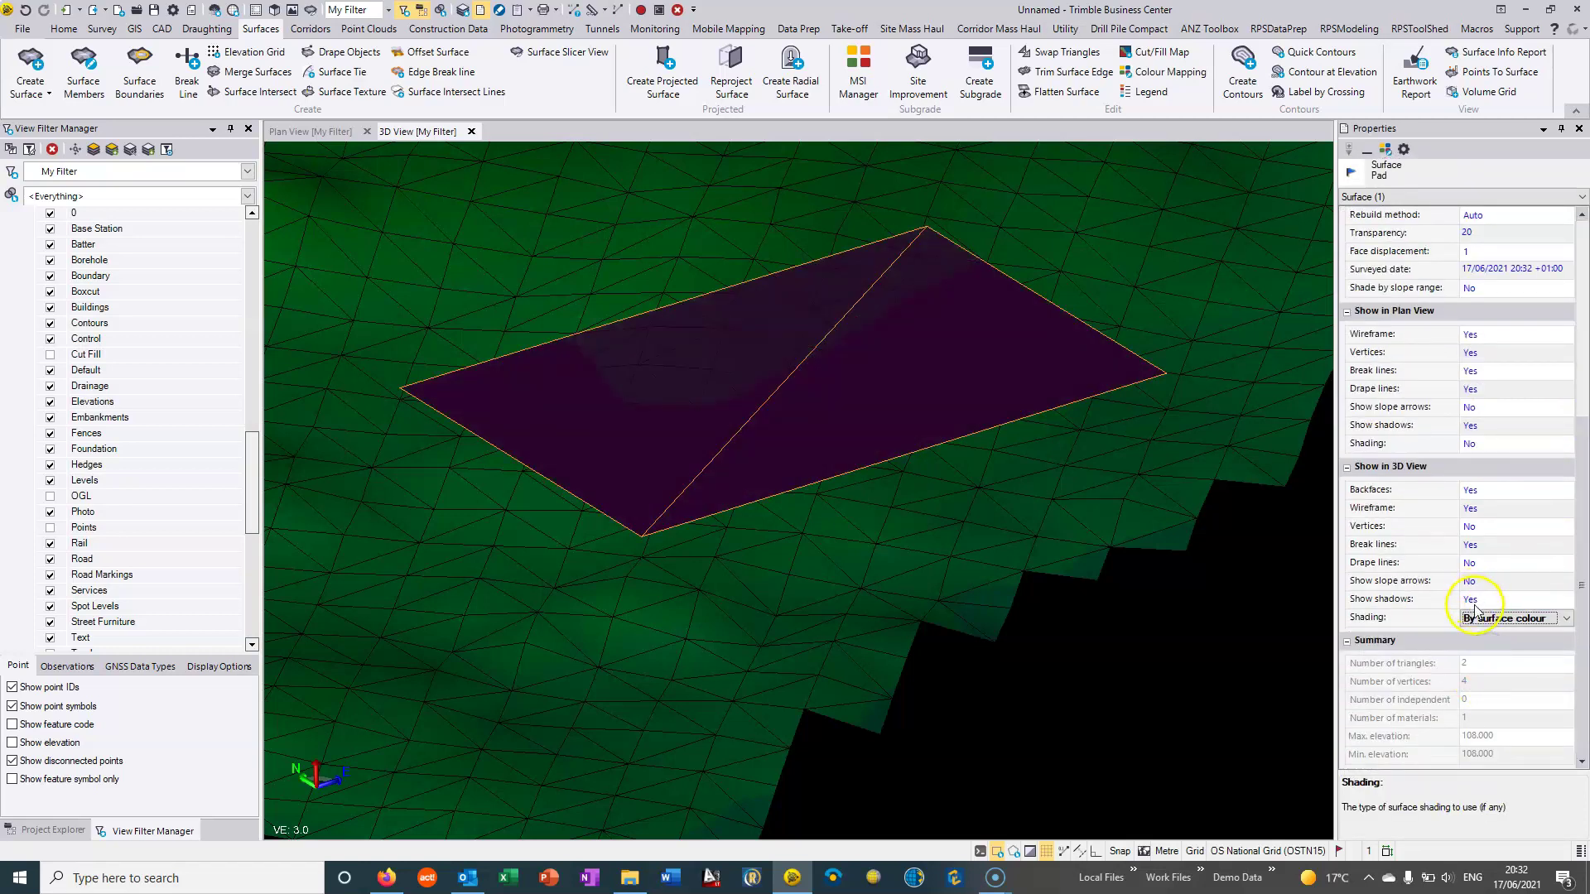
Orbit the 3D view to inspect the purple pad within the terrain
left_click(1115, 682)
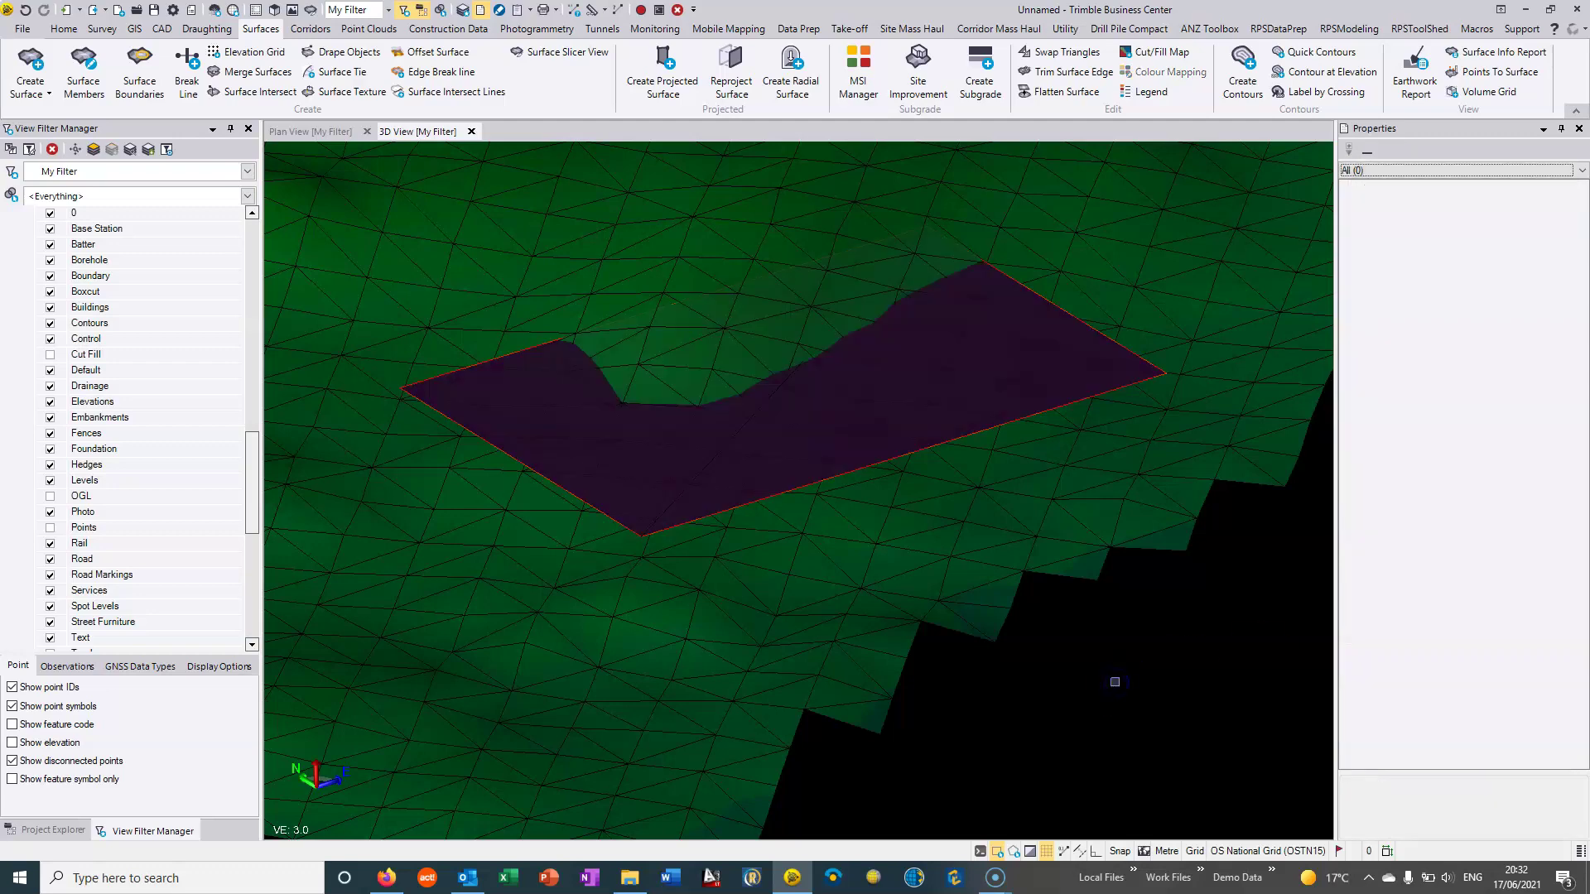
left_click_drag(1115, 682, 1063, 610)
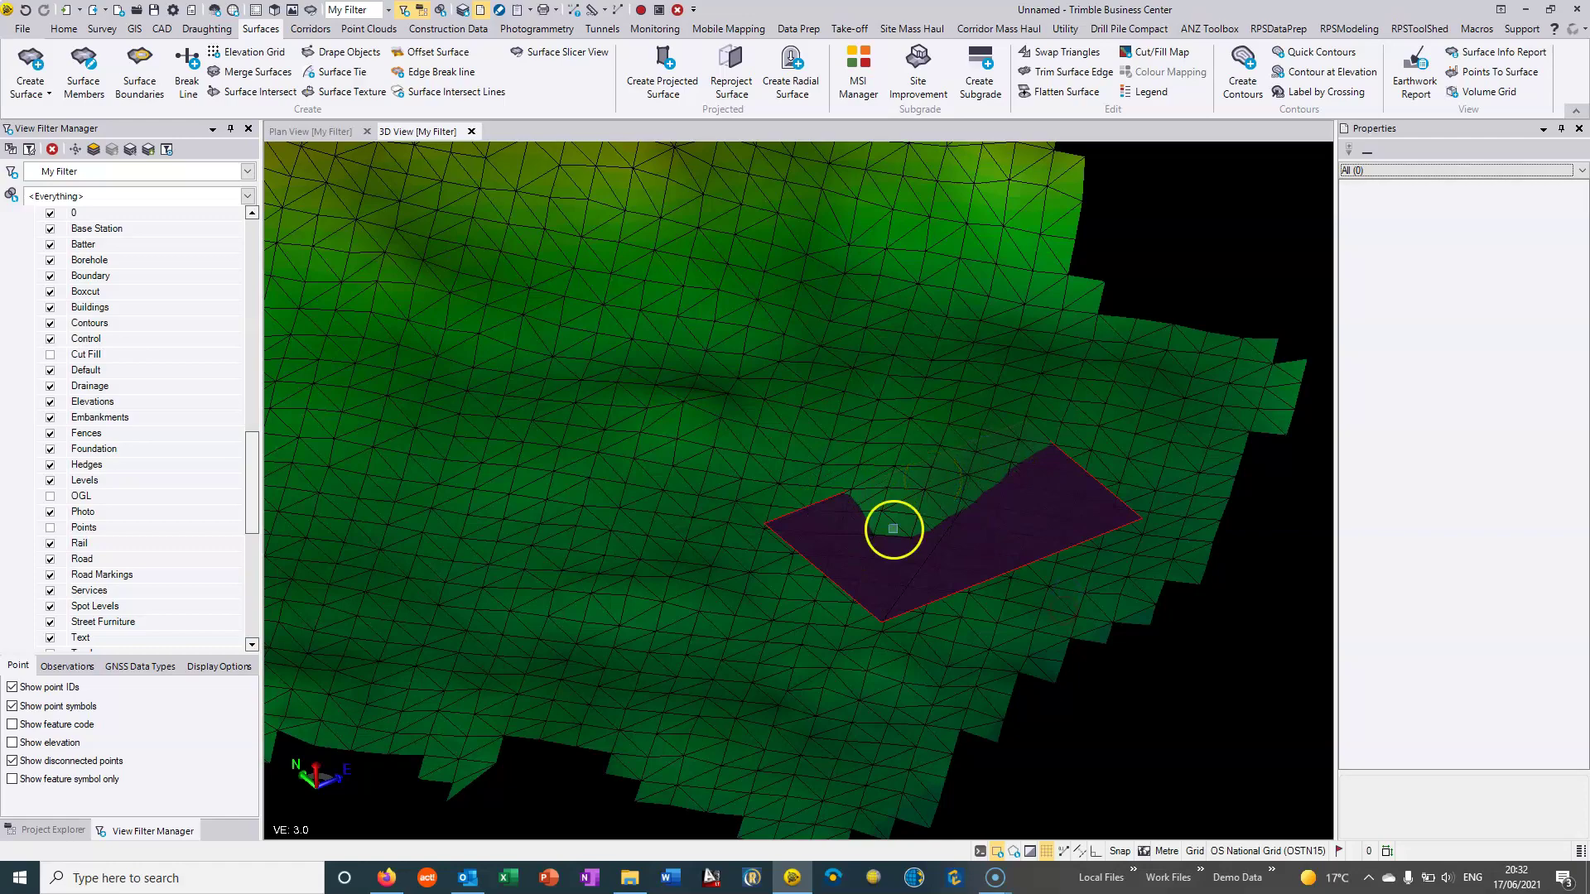
left_click_drag(894, 528, 936, 458)
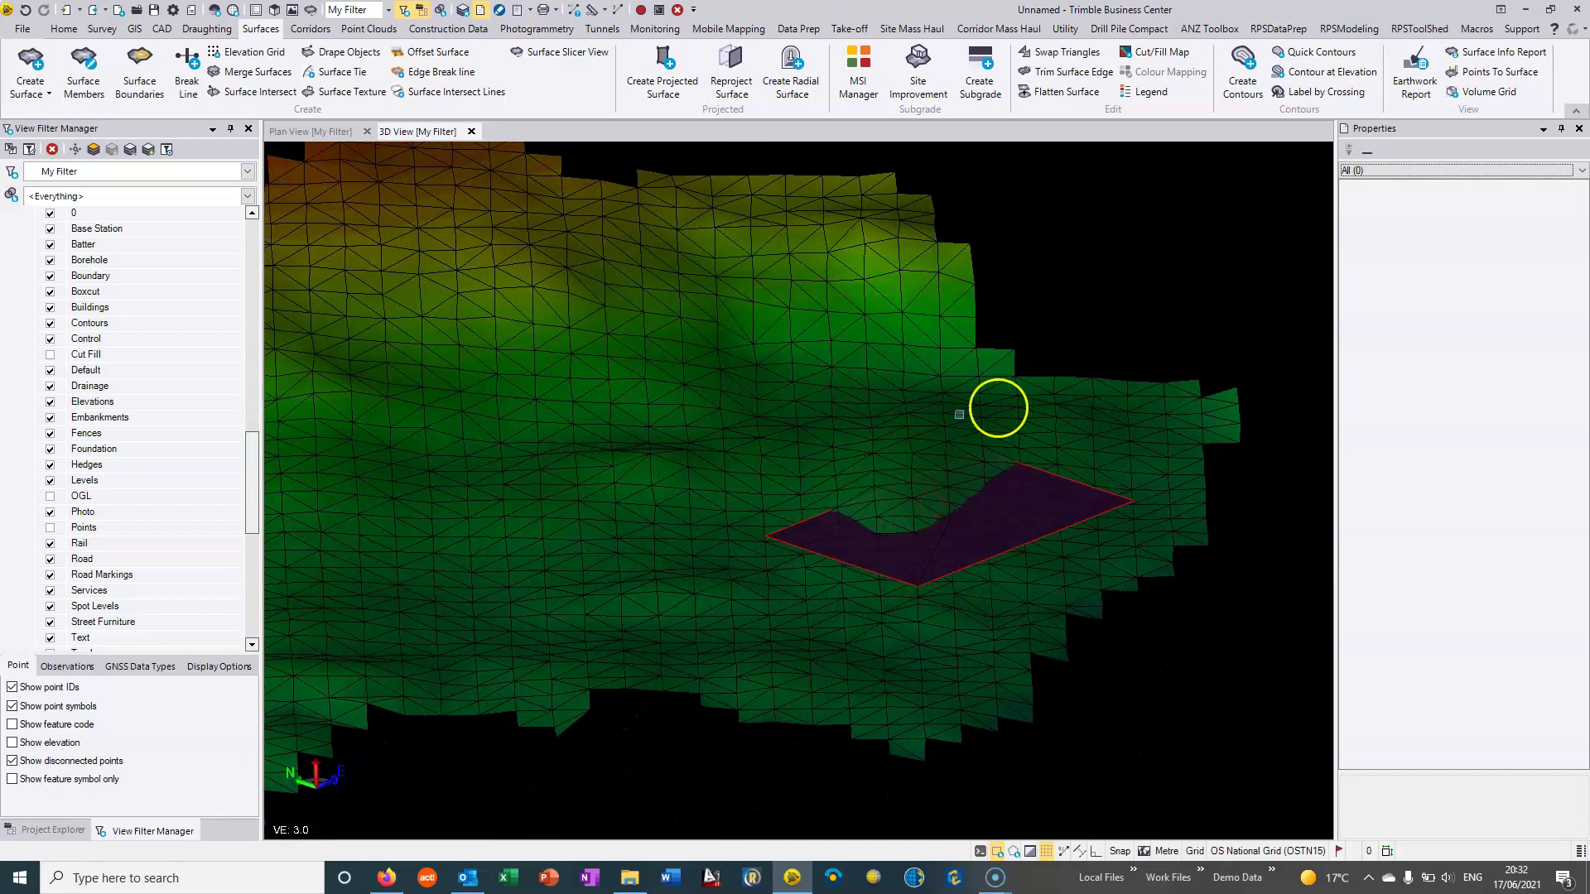
left_click_drag(252, 483, 252, 638)
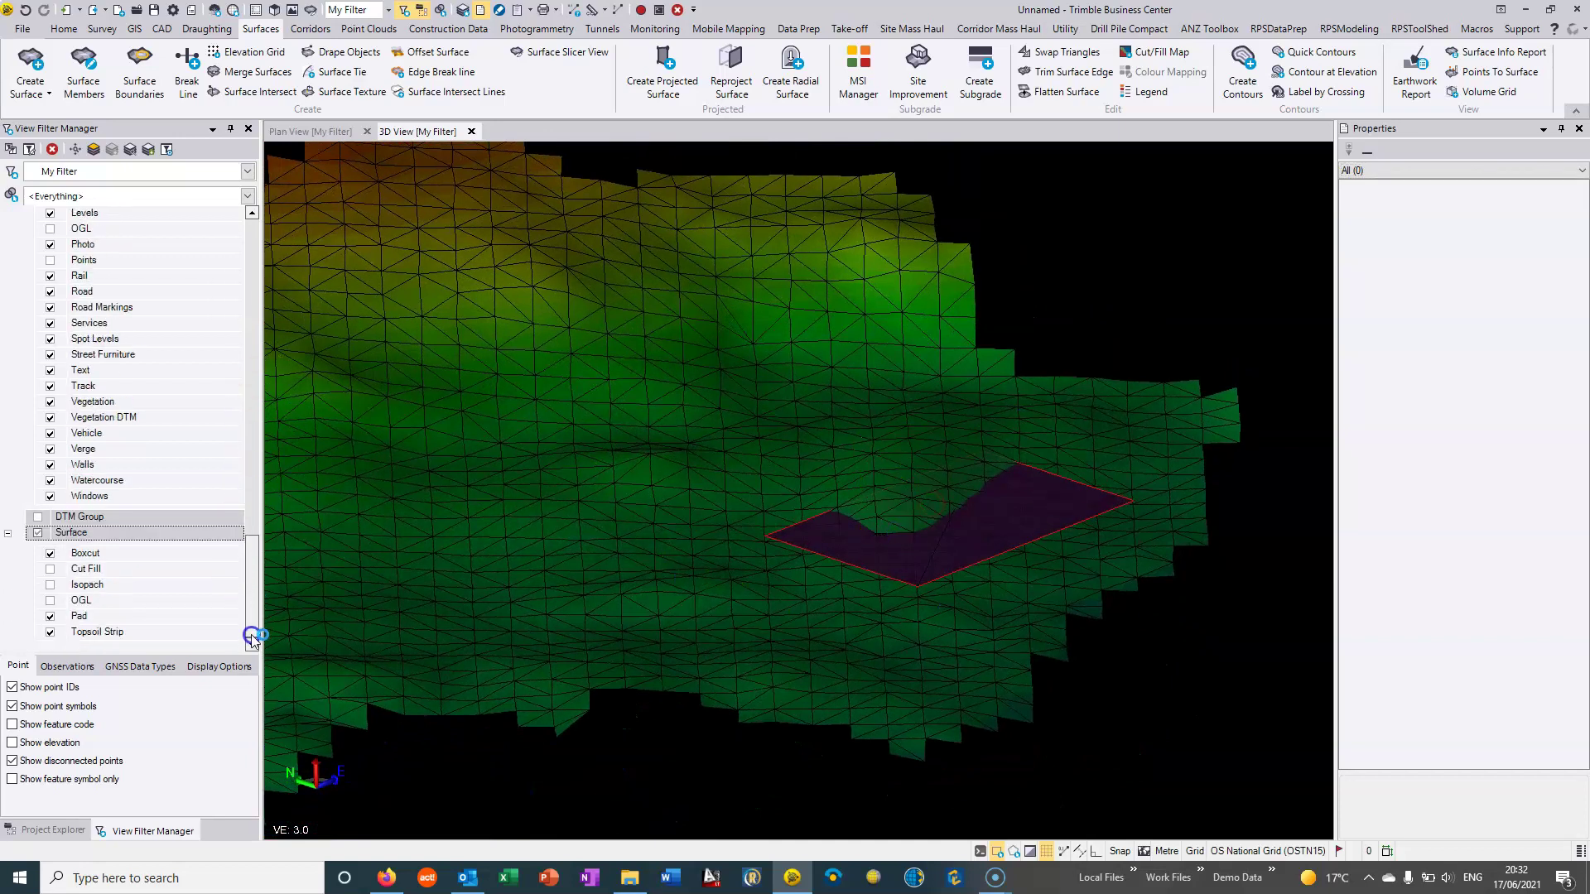
Hide the Pad and Boxcut surfaces, then pick at the rectangle over Topsoil Strip in Plan View
left_click(50, 617)
left_click(50, 554)
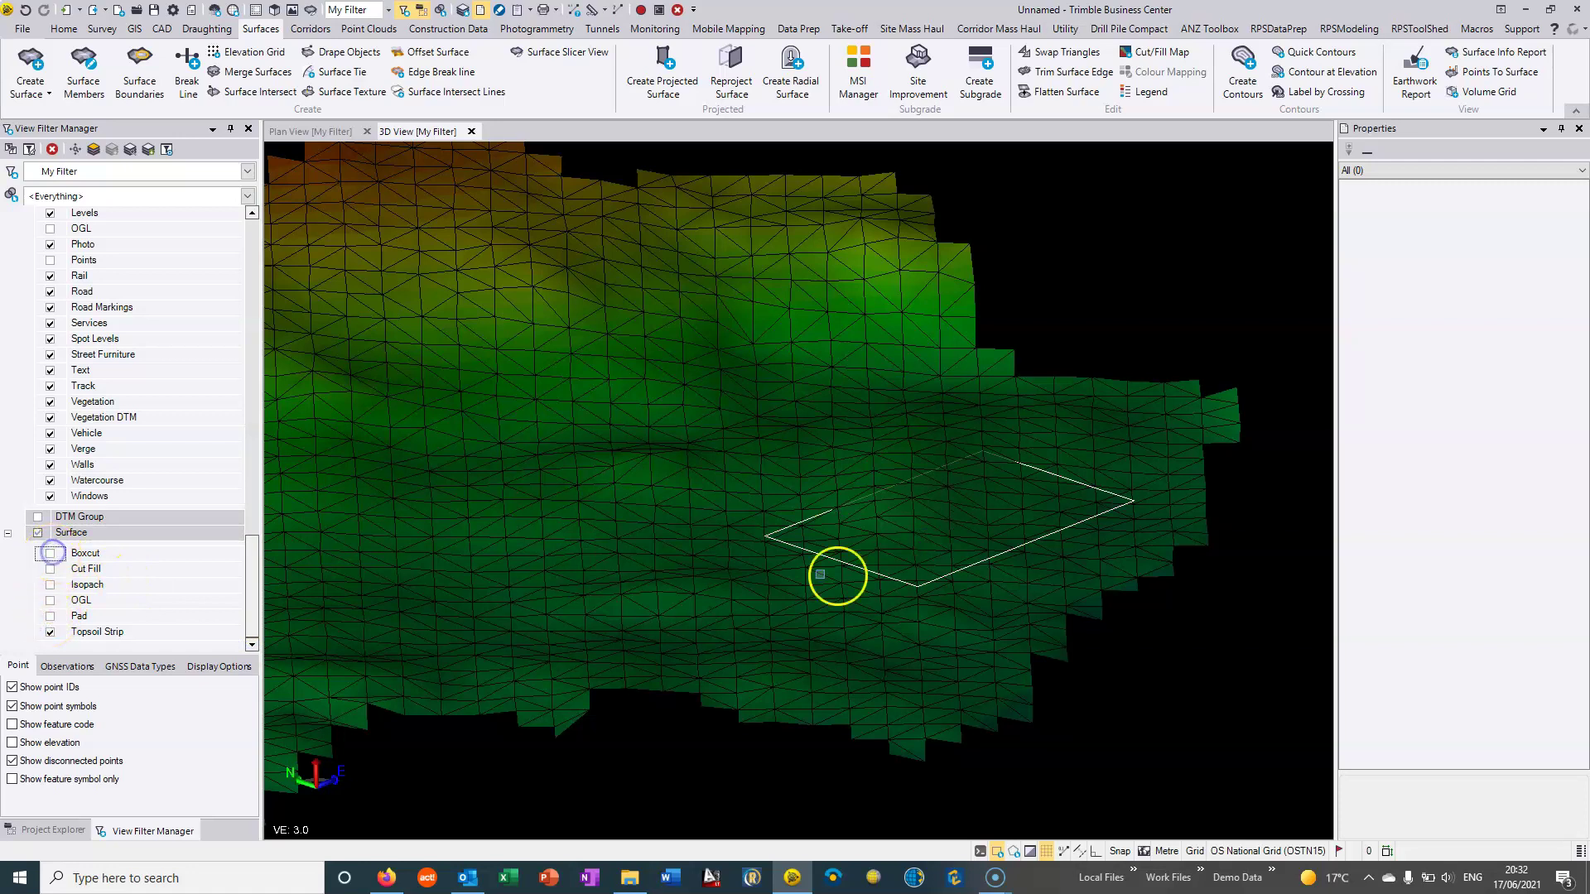
left_click(986, 553)
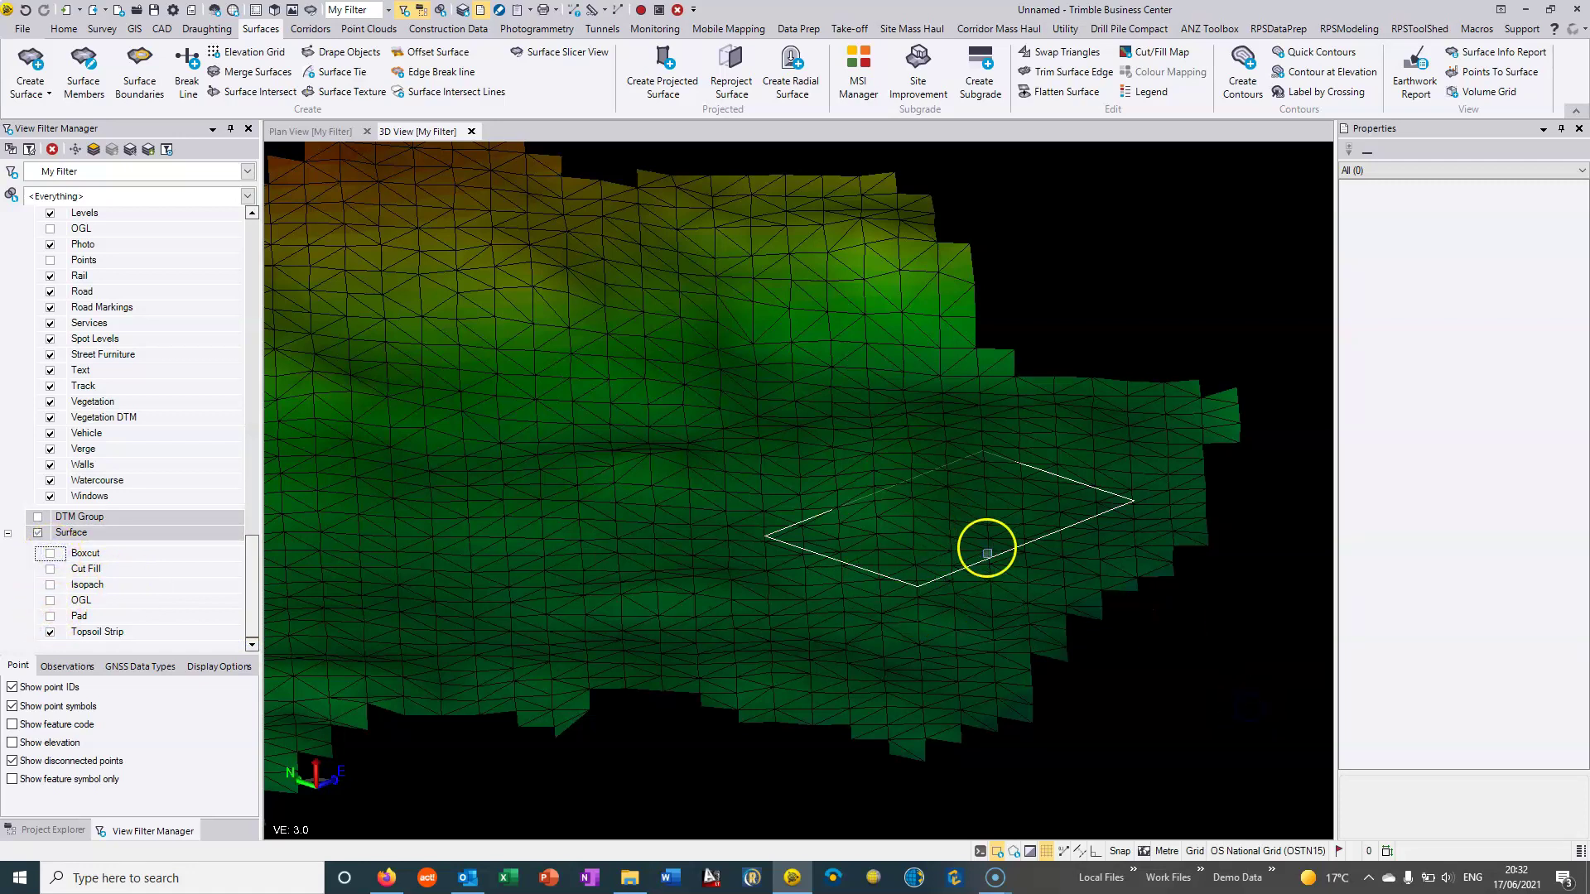
left_click(1025, 571)
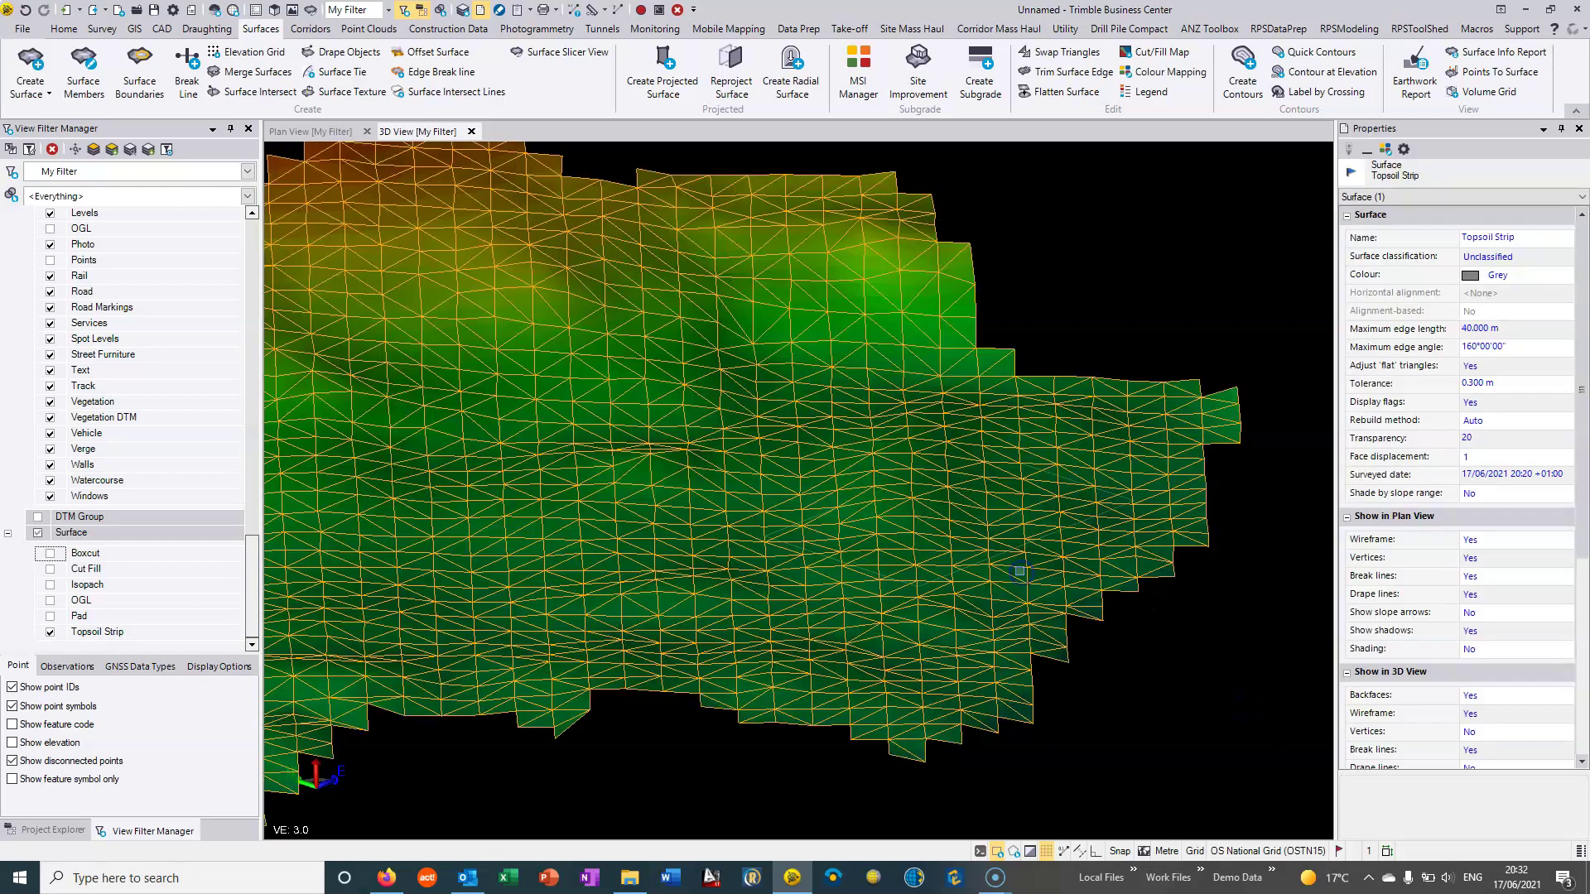
key("Escape")
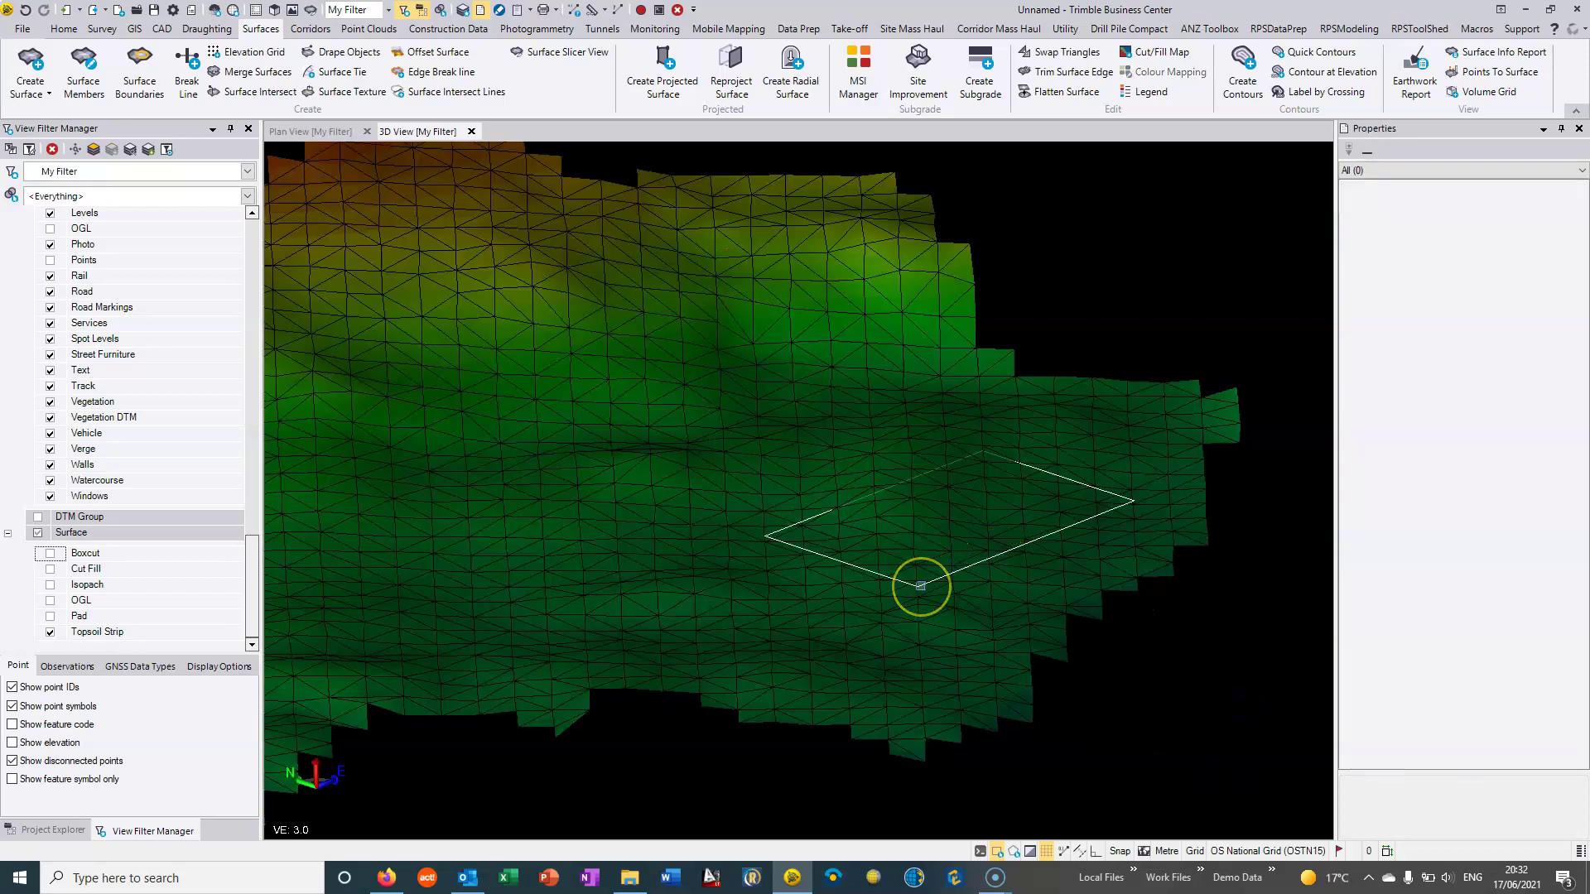
left_click(320, 131)
left_click(637, 430)
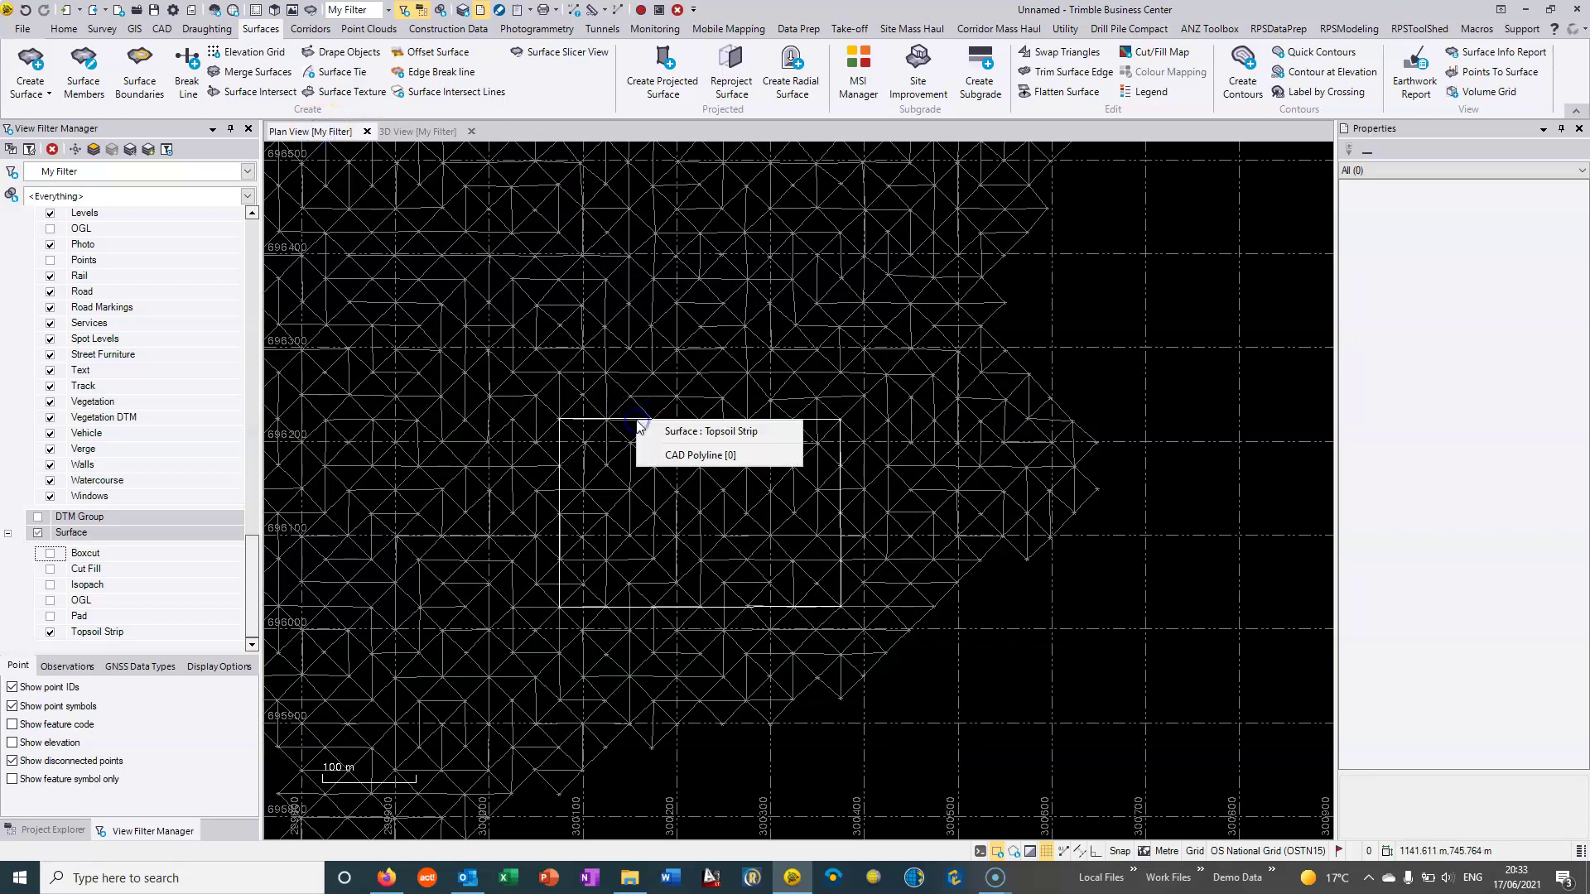
Start a Surface Tie named Tie for PAd from the rectangle CAD polyline, against Topsoil Strip
left_click(677, 455)
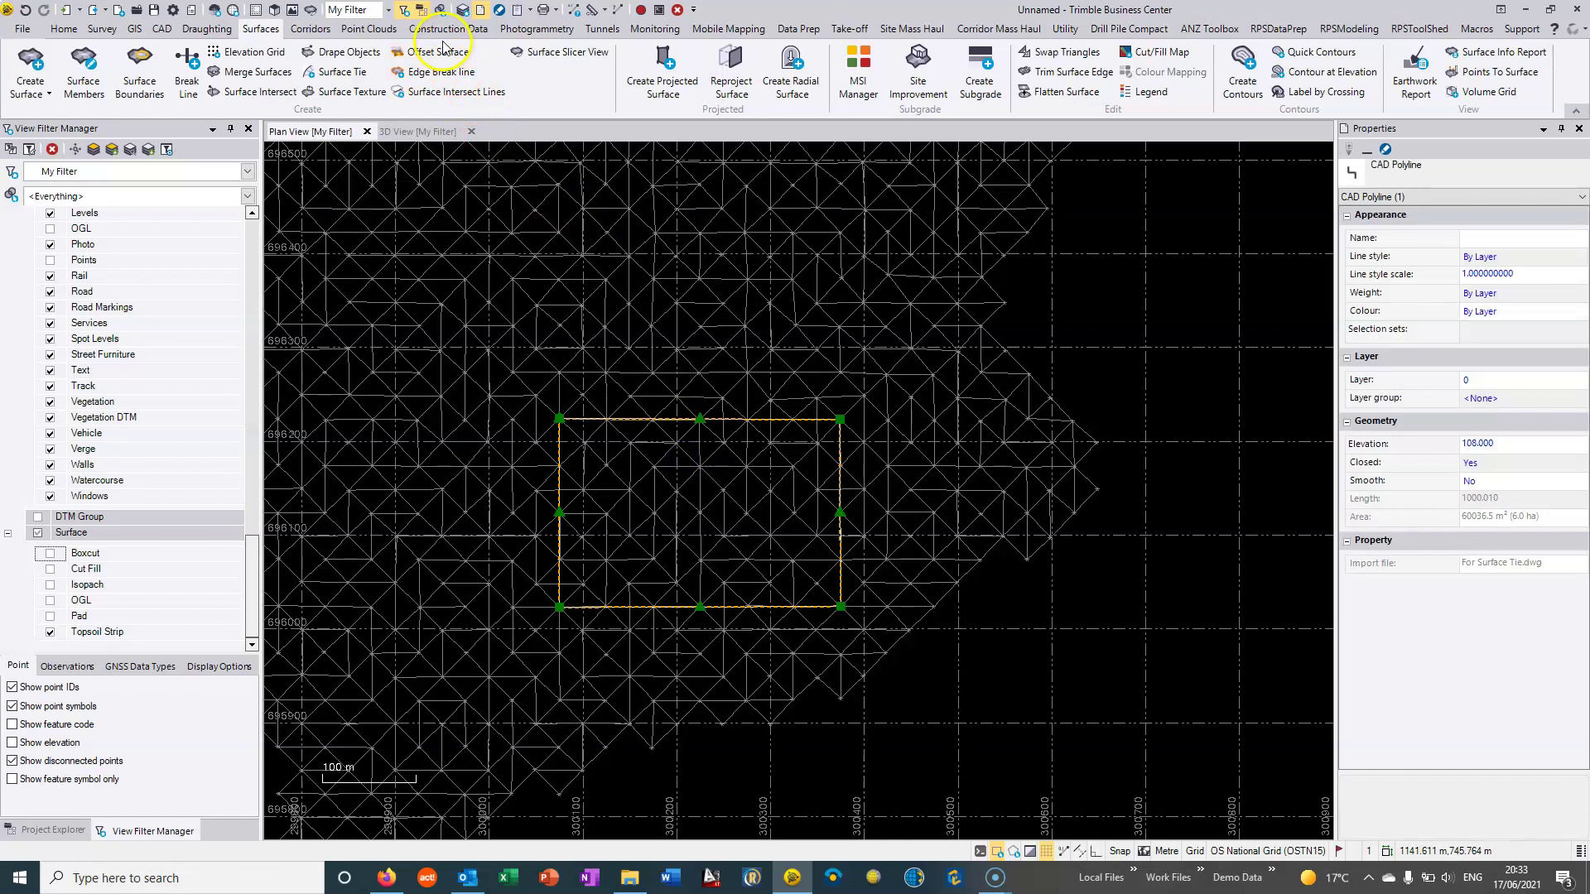
left_click(335, 77)
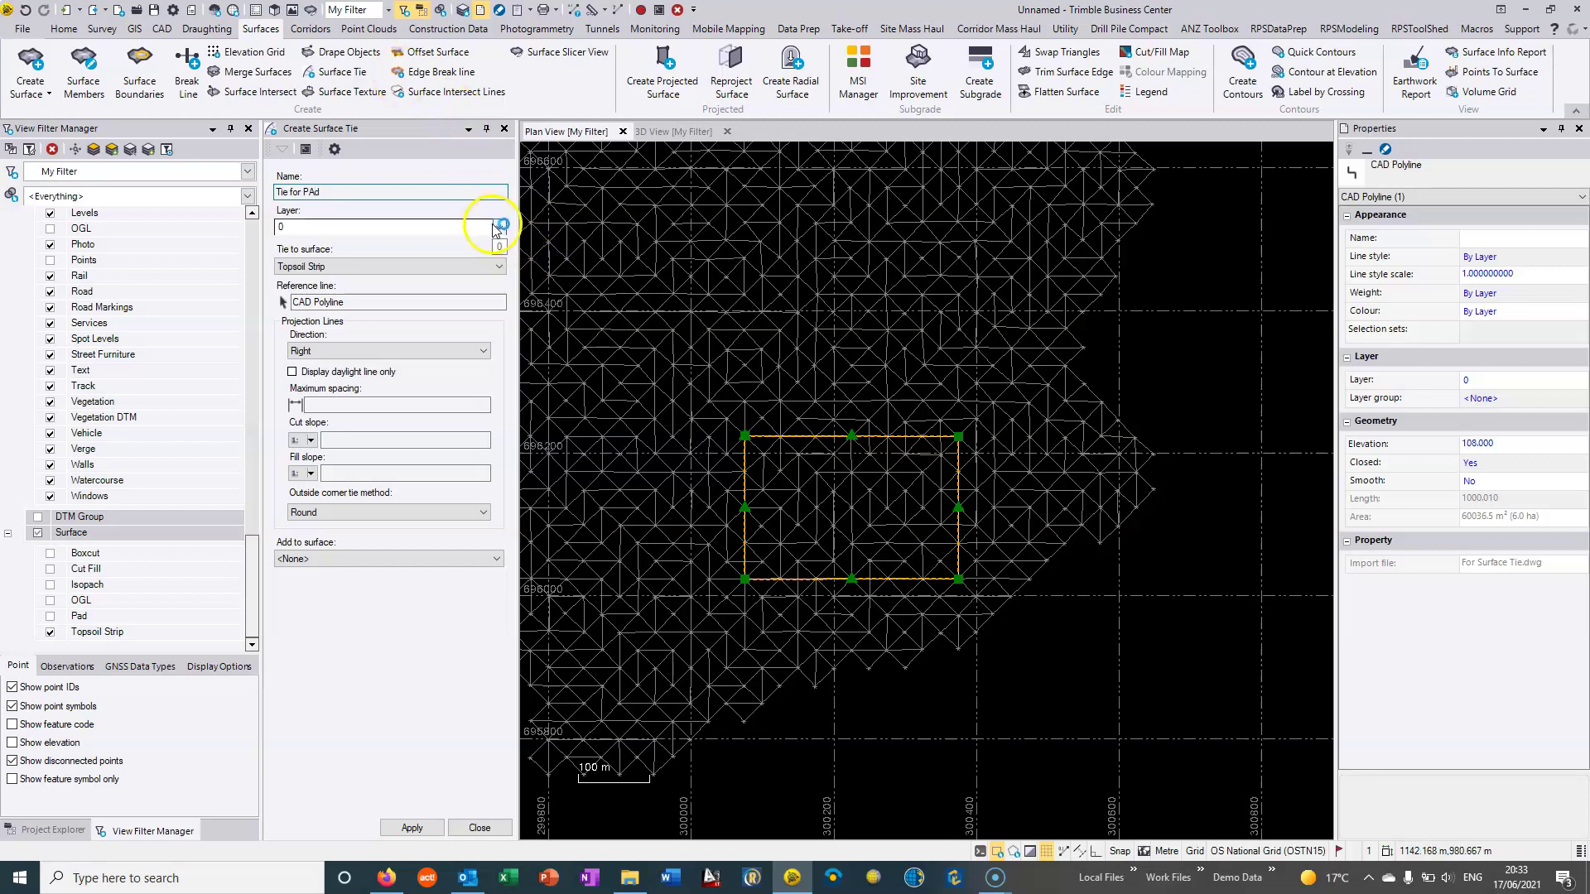
left_click(499, 226)
Add a new layer named Pad in Layer Manager for the tie
left_click_drag(497, 266, 490, 397)
left_click(330, 417)
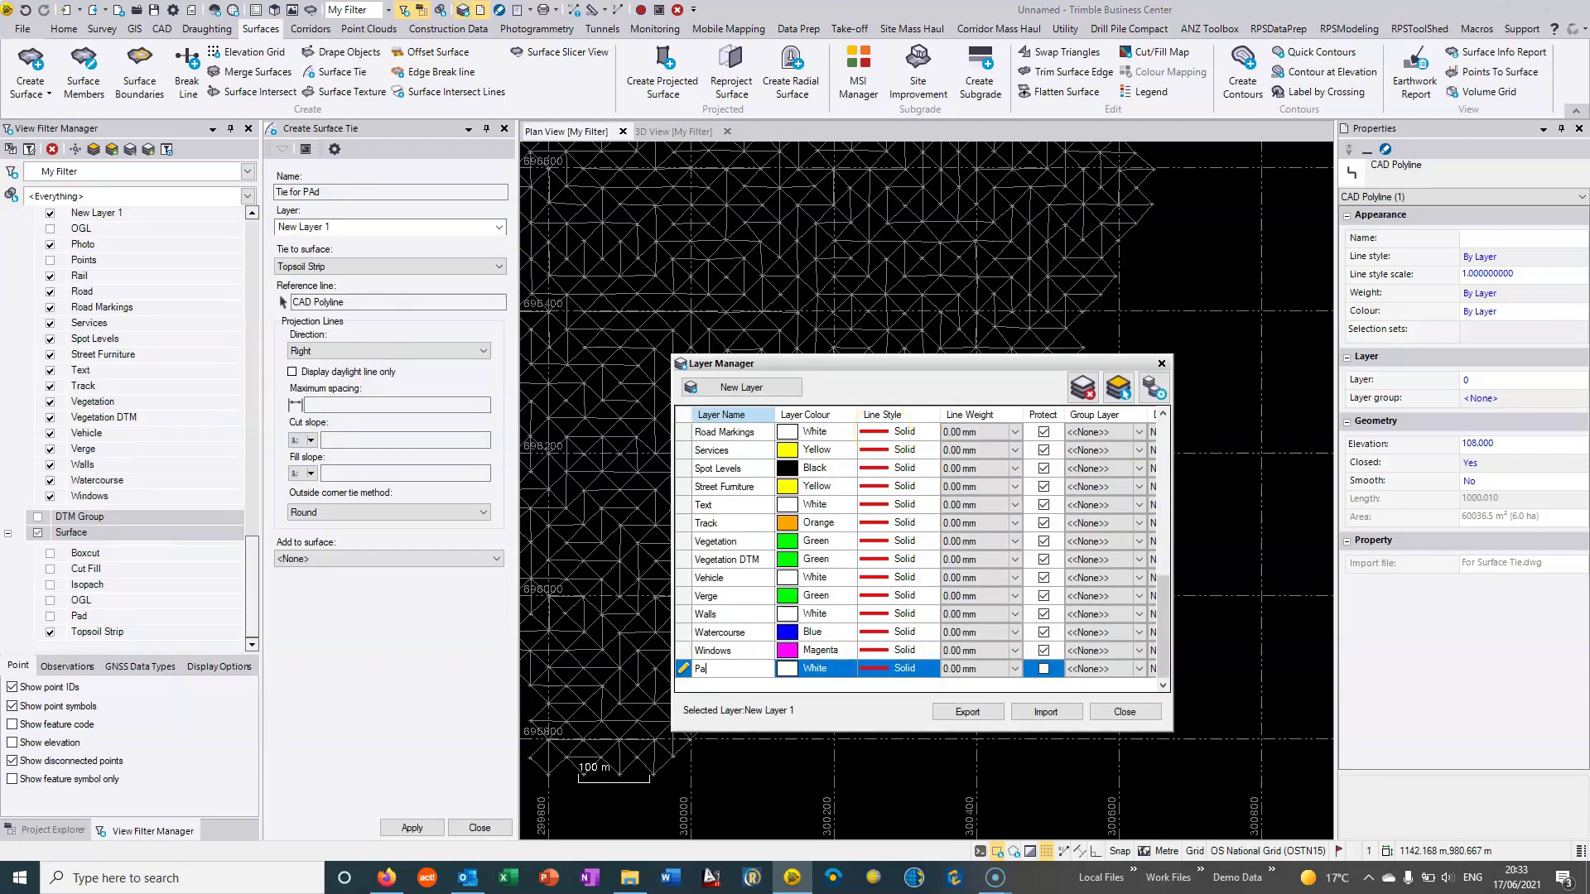
left_click(1124, 712)
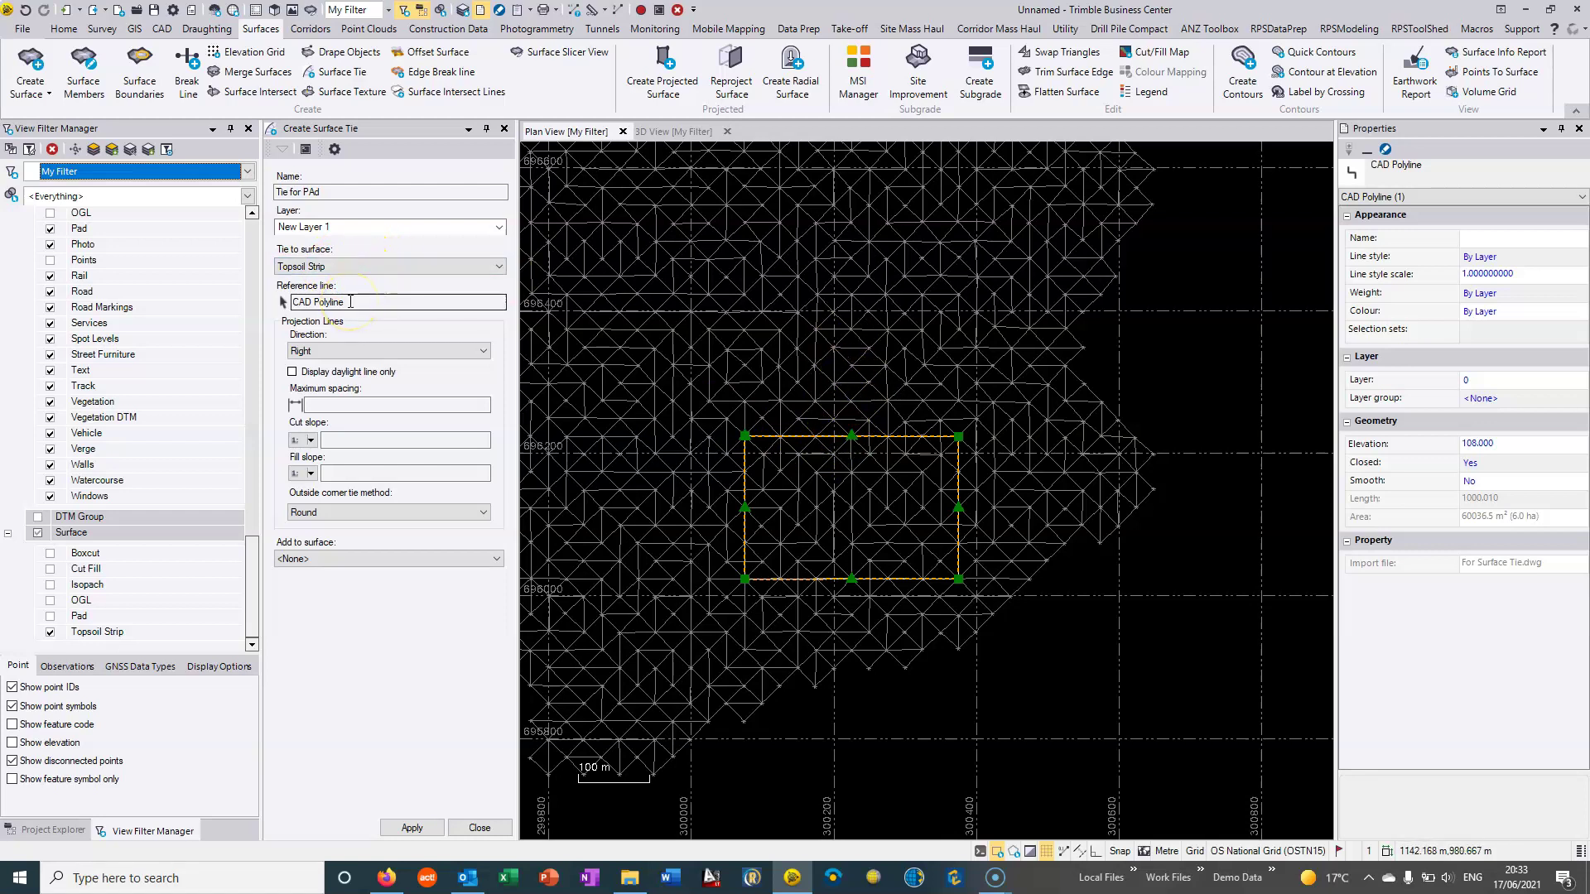
Set the tie direction Left, maximum spacing 10, cut slope 1:2 and fill slope 1:3
left_click(354, 351)
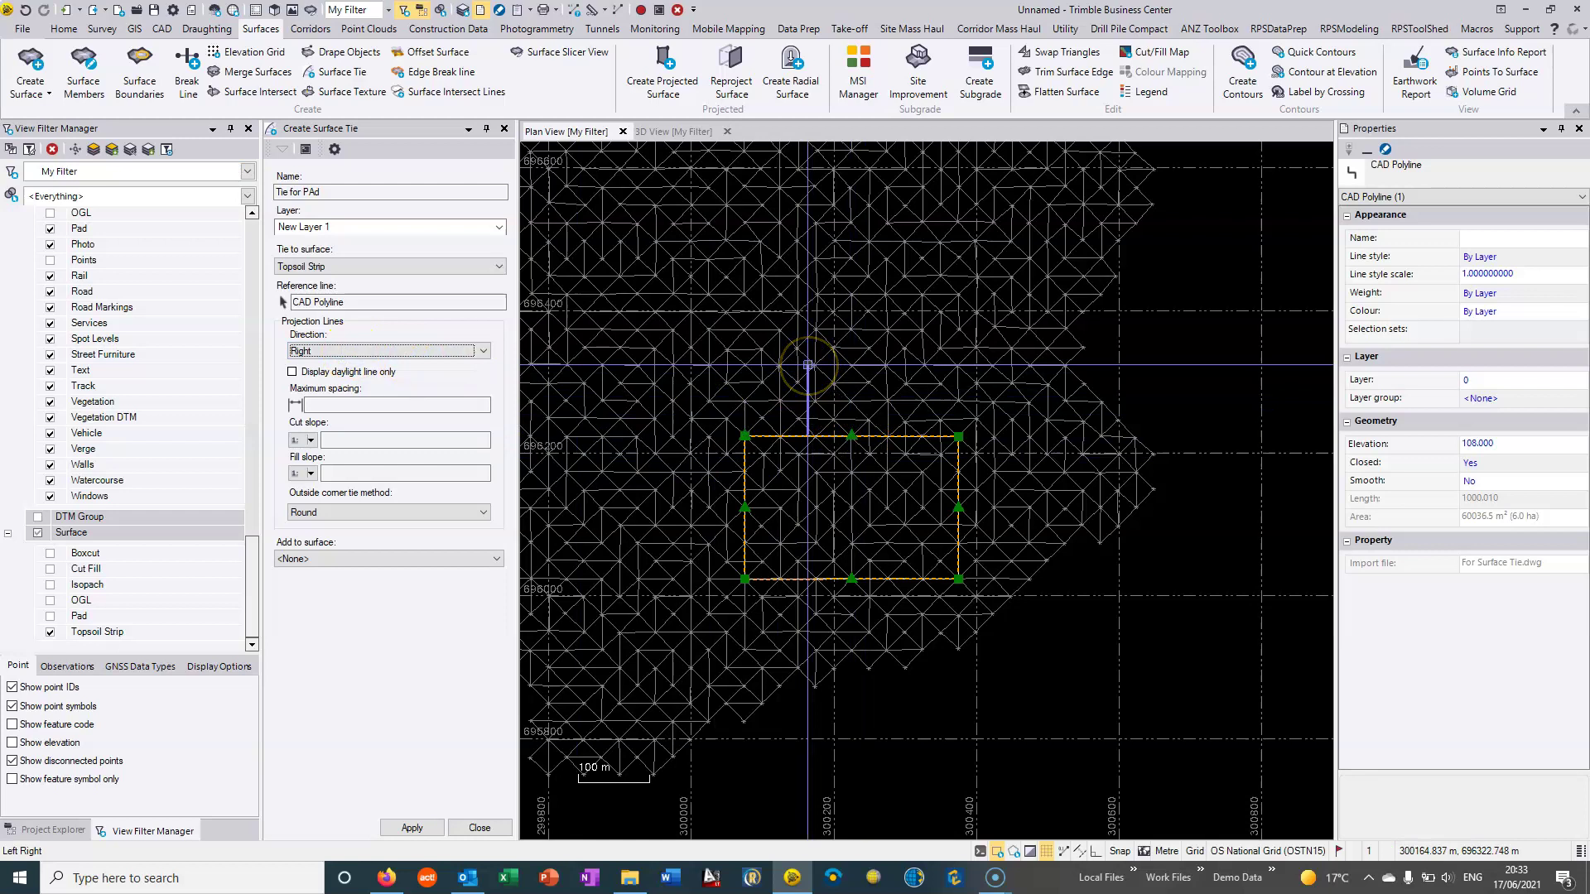
key("Up")
key("Tab")
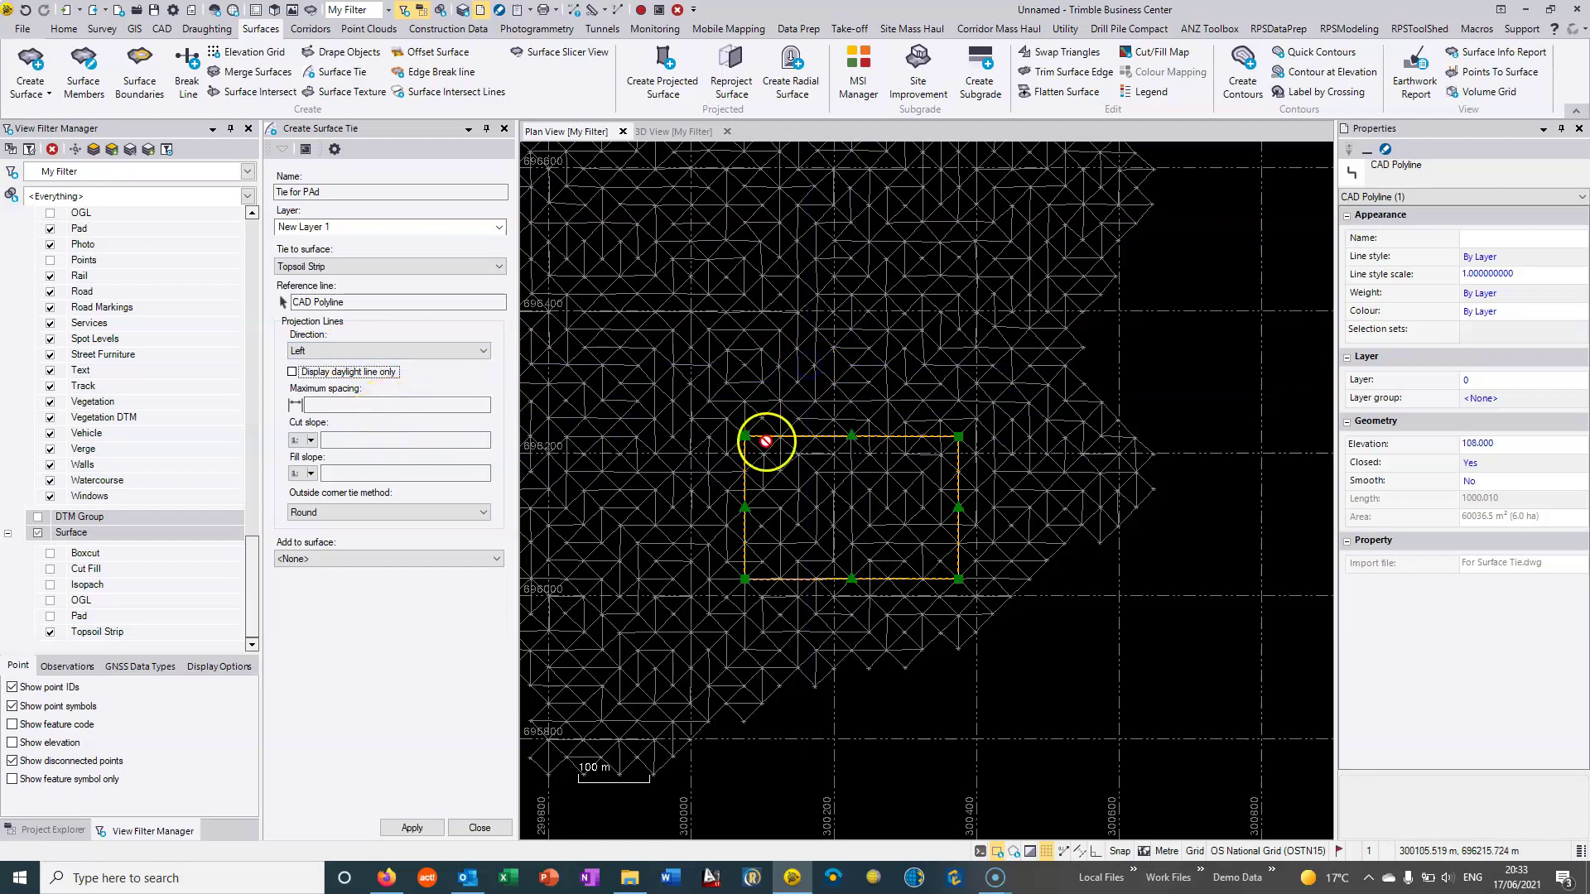
left_click(385, 404)
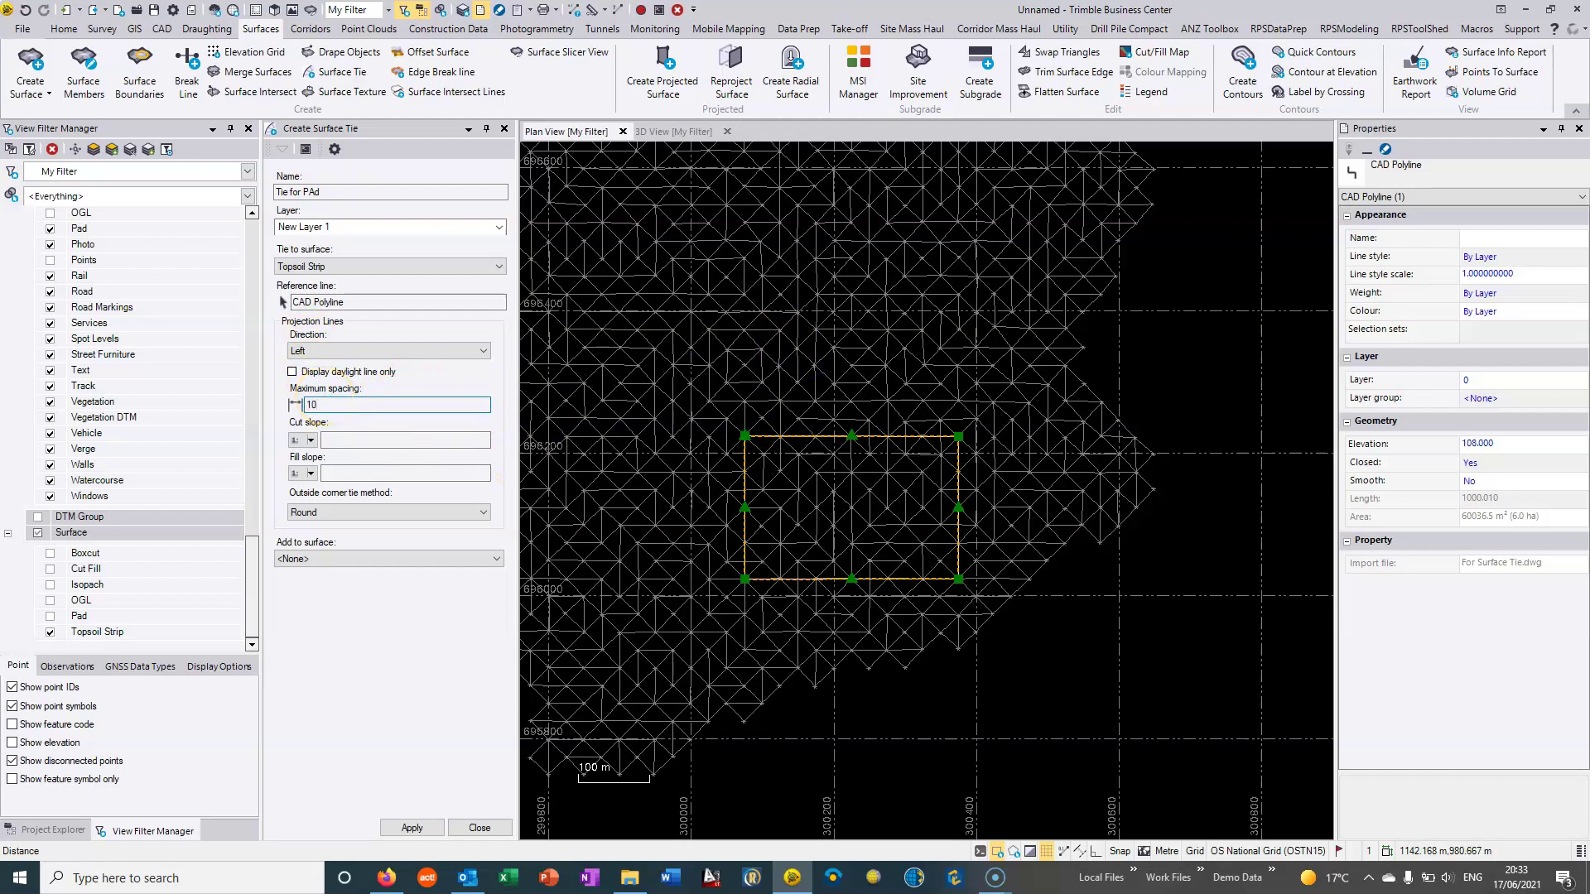
left_click(343, 442)
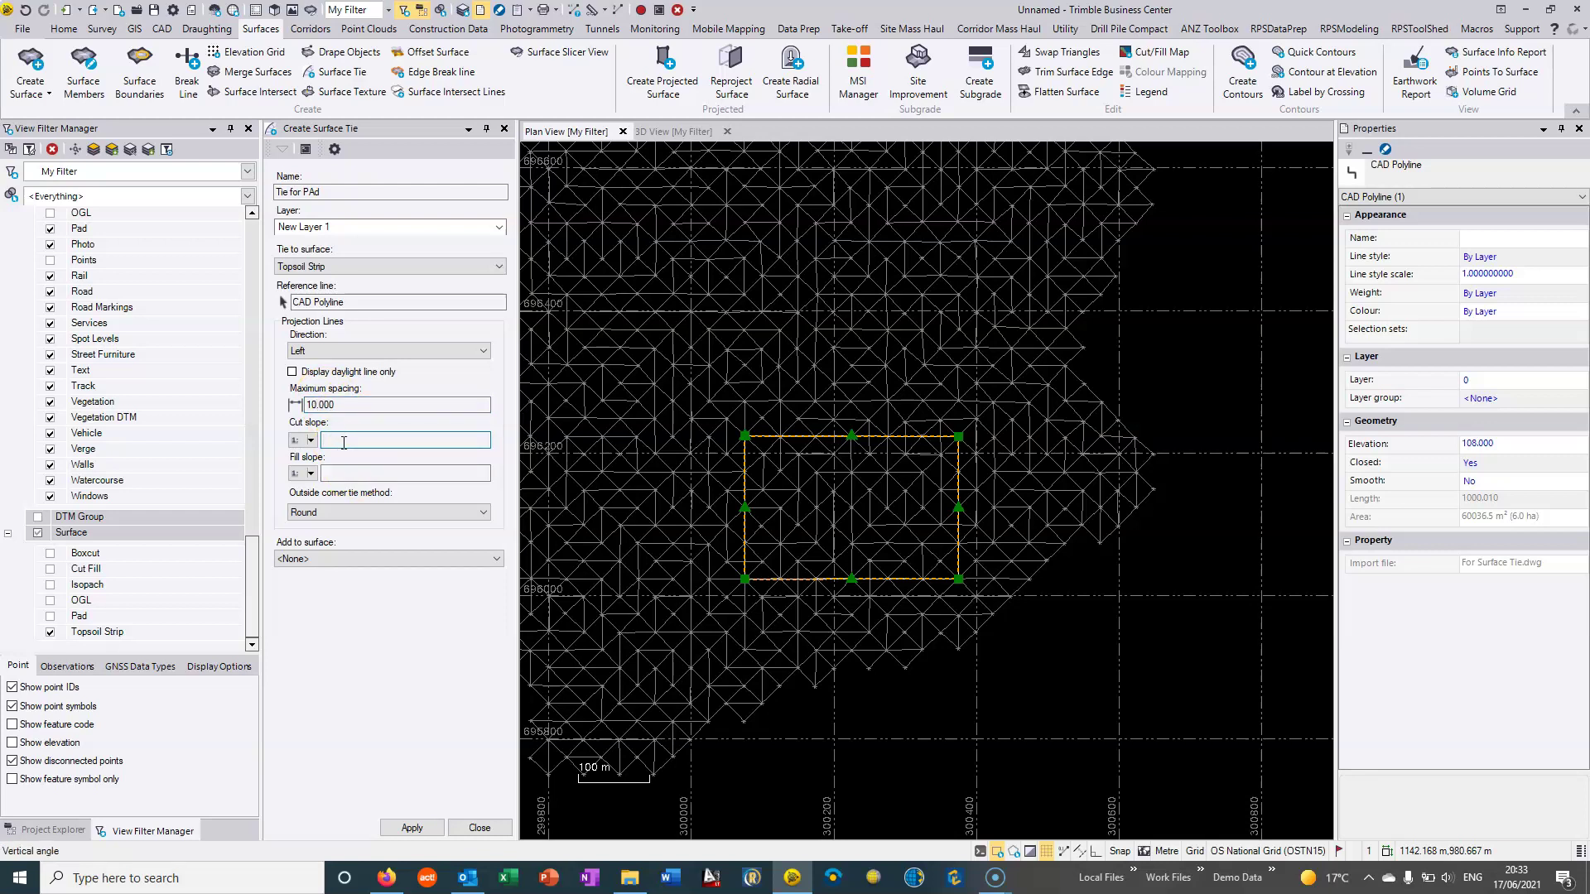
type("2")
key("Caps_Lock")
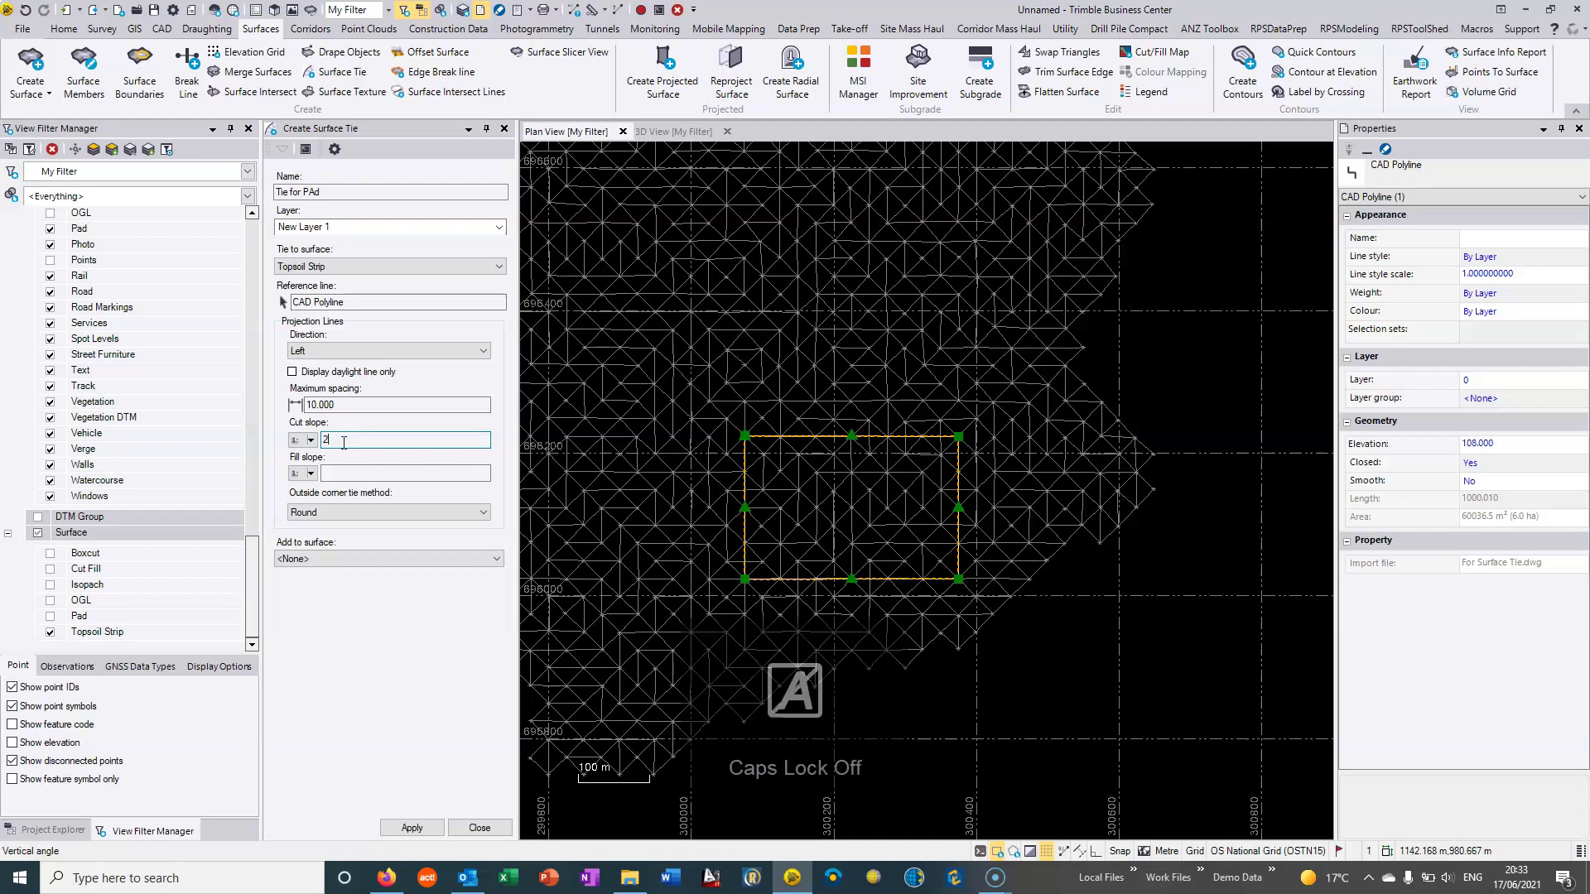
left_click(354, 468)
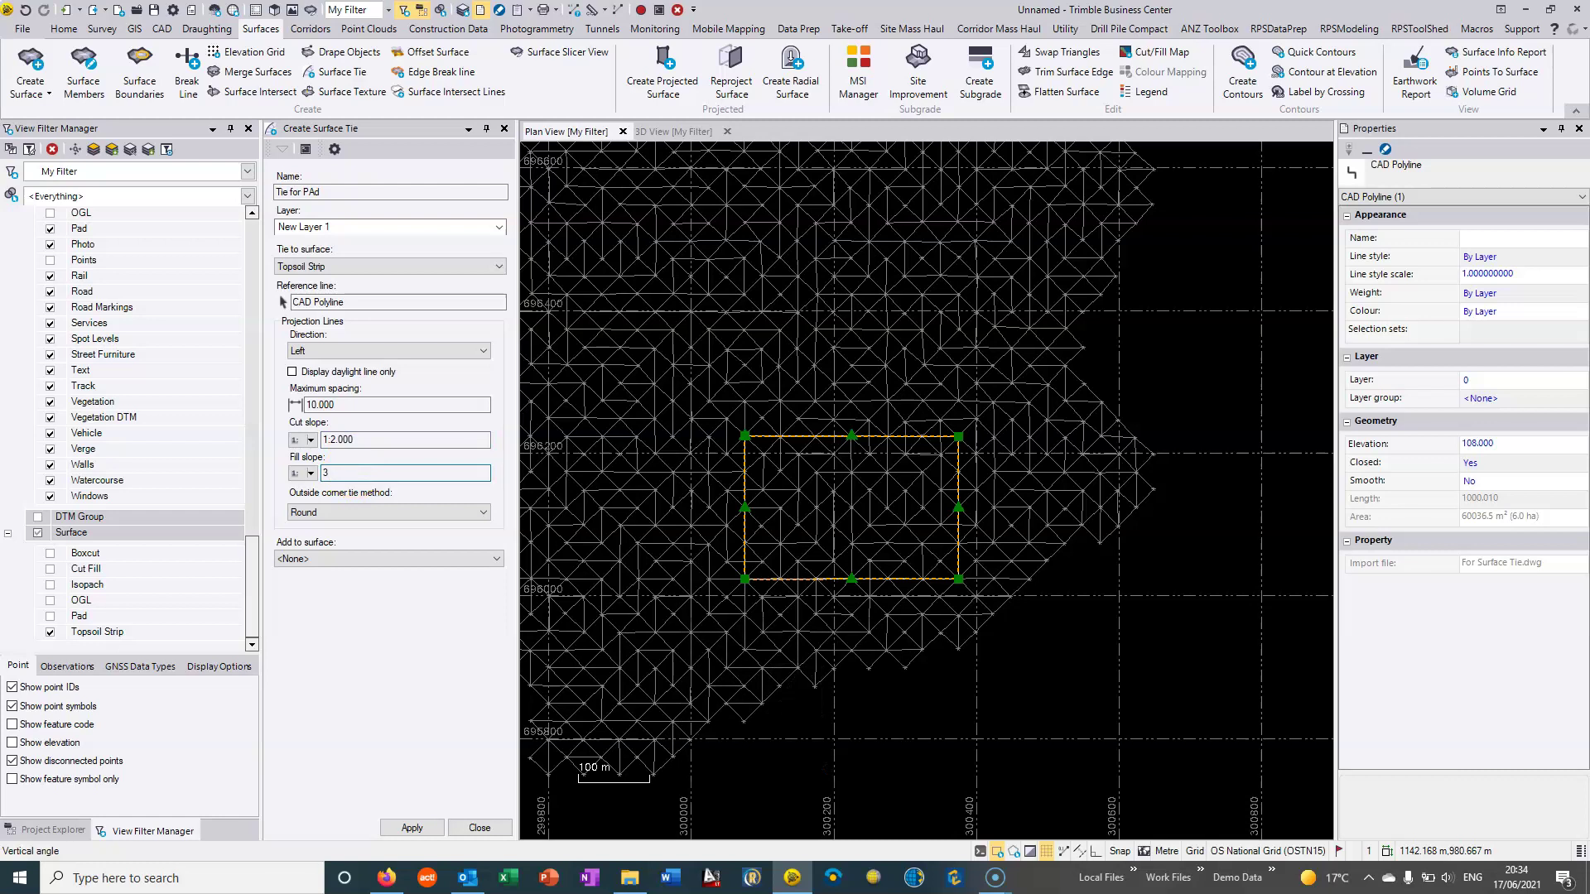
key("Tab")
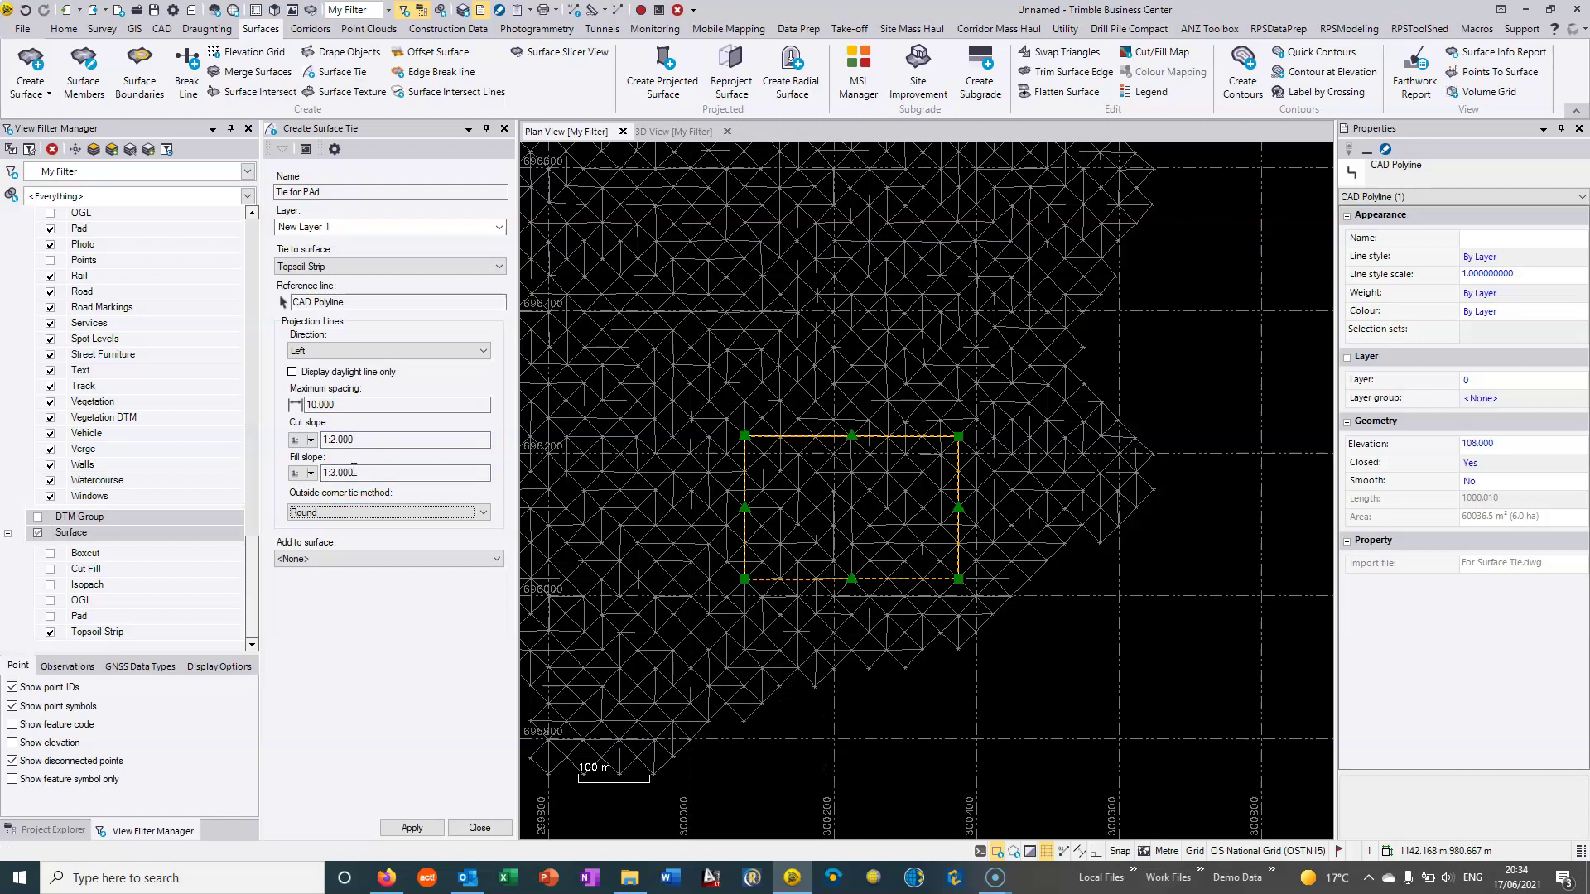
Use Round corners, add the tie to the Pad surface, and apply it
left_click(485, 513)
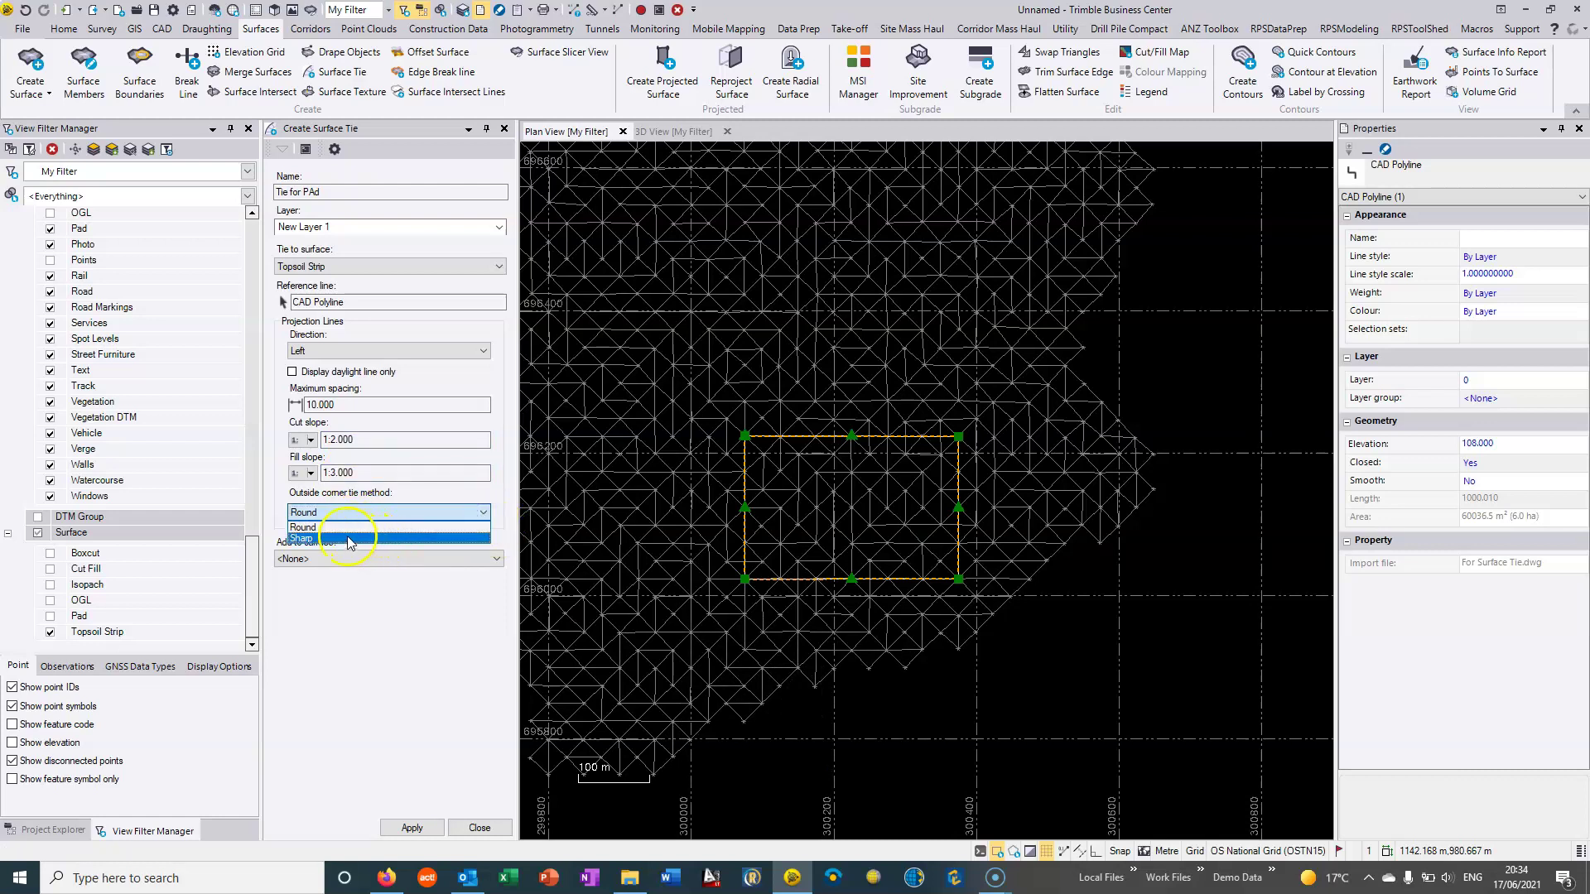
left_click(352, 526)
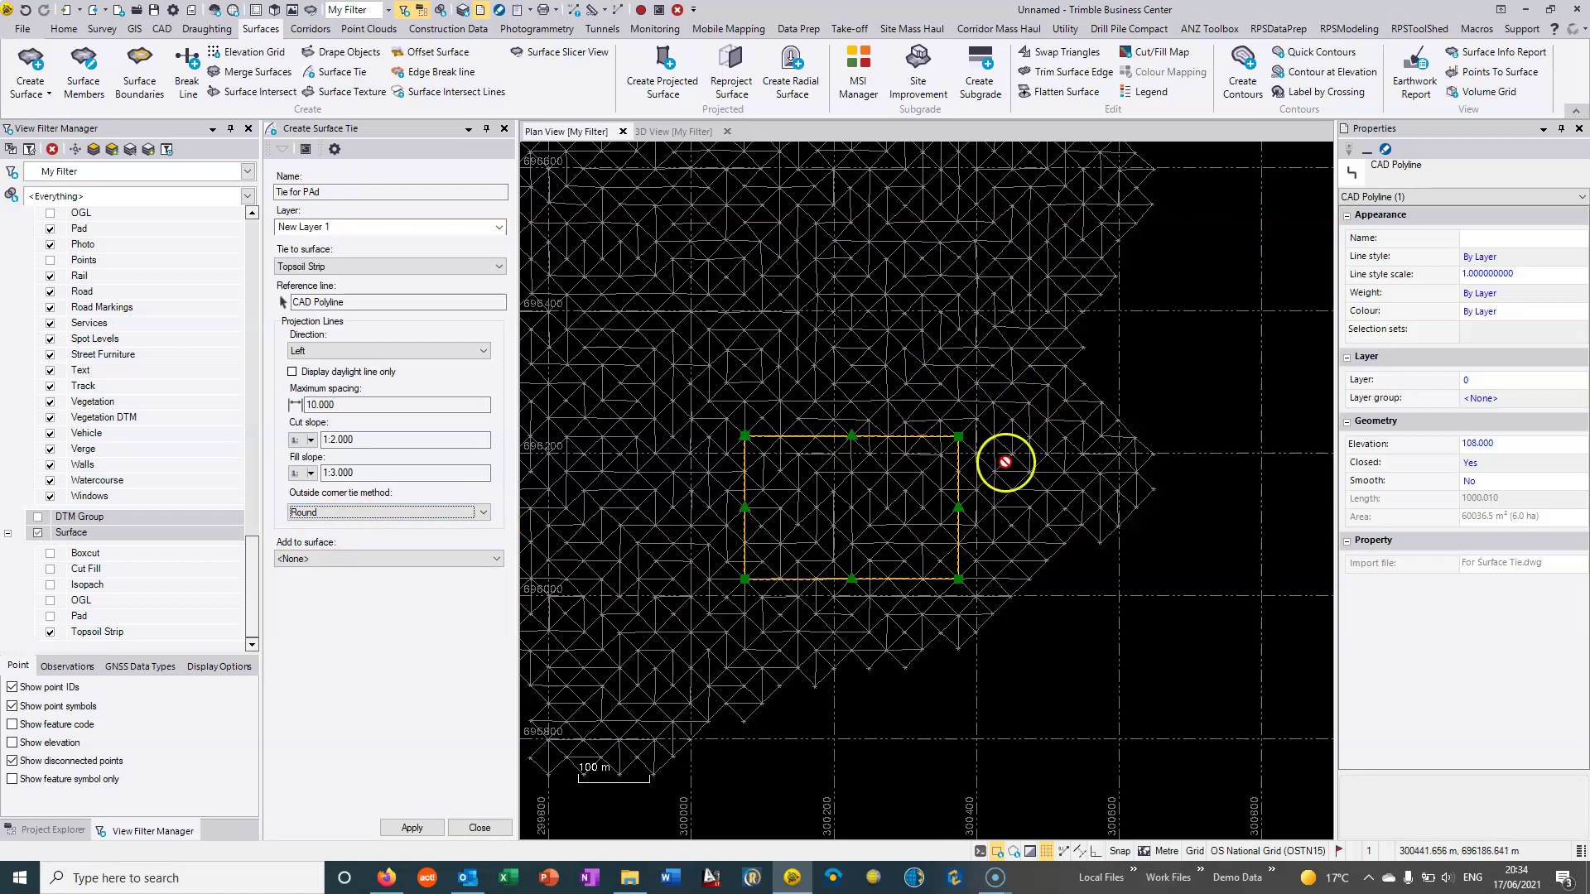
left_click(345, 561)
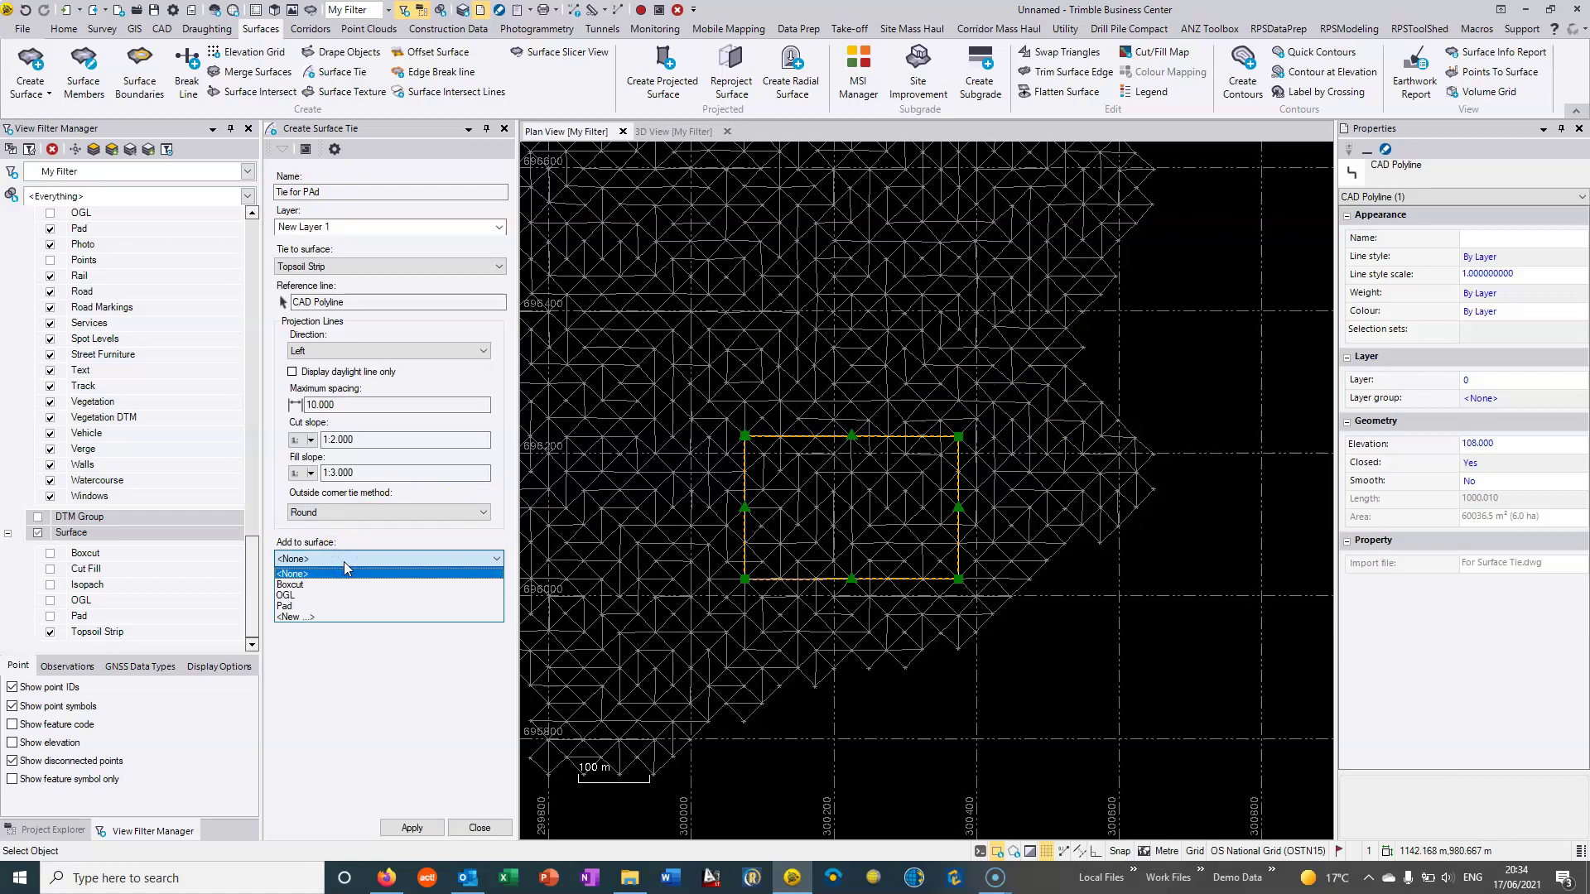
left_click(307, 606)
left_click(411, 827)
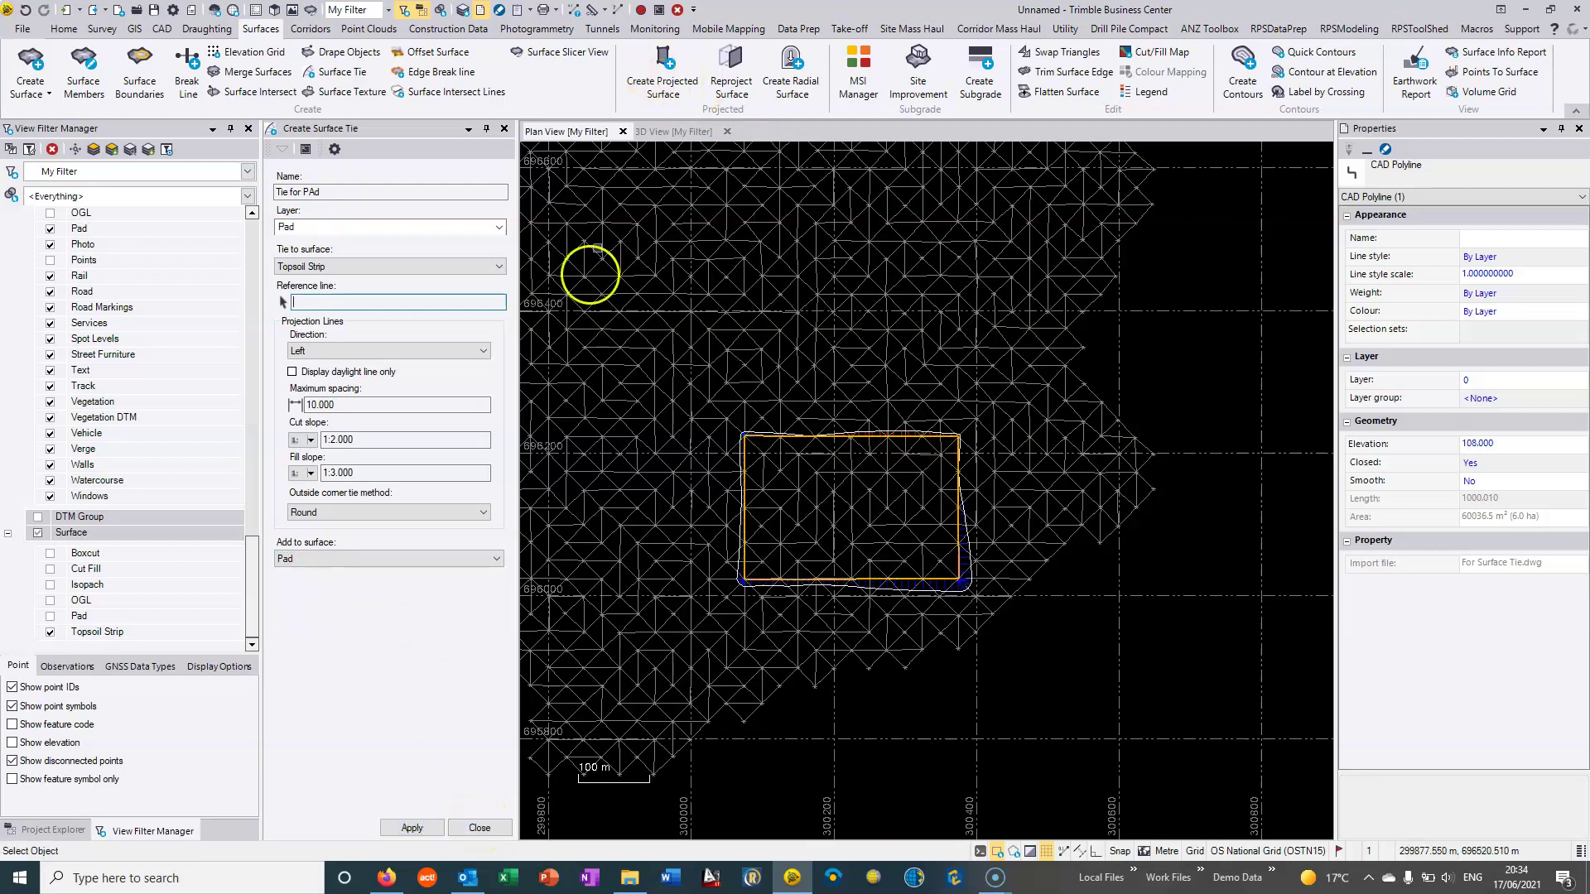
Close the surface tie panel and orbit the 3D view to inspect the new batters
left_click(503, 131)
left_click(431, 132)
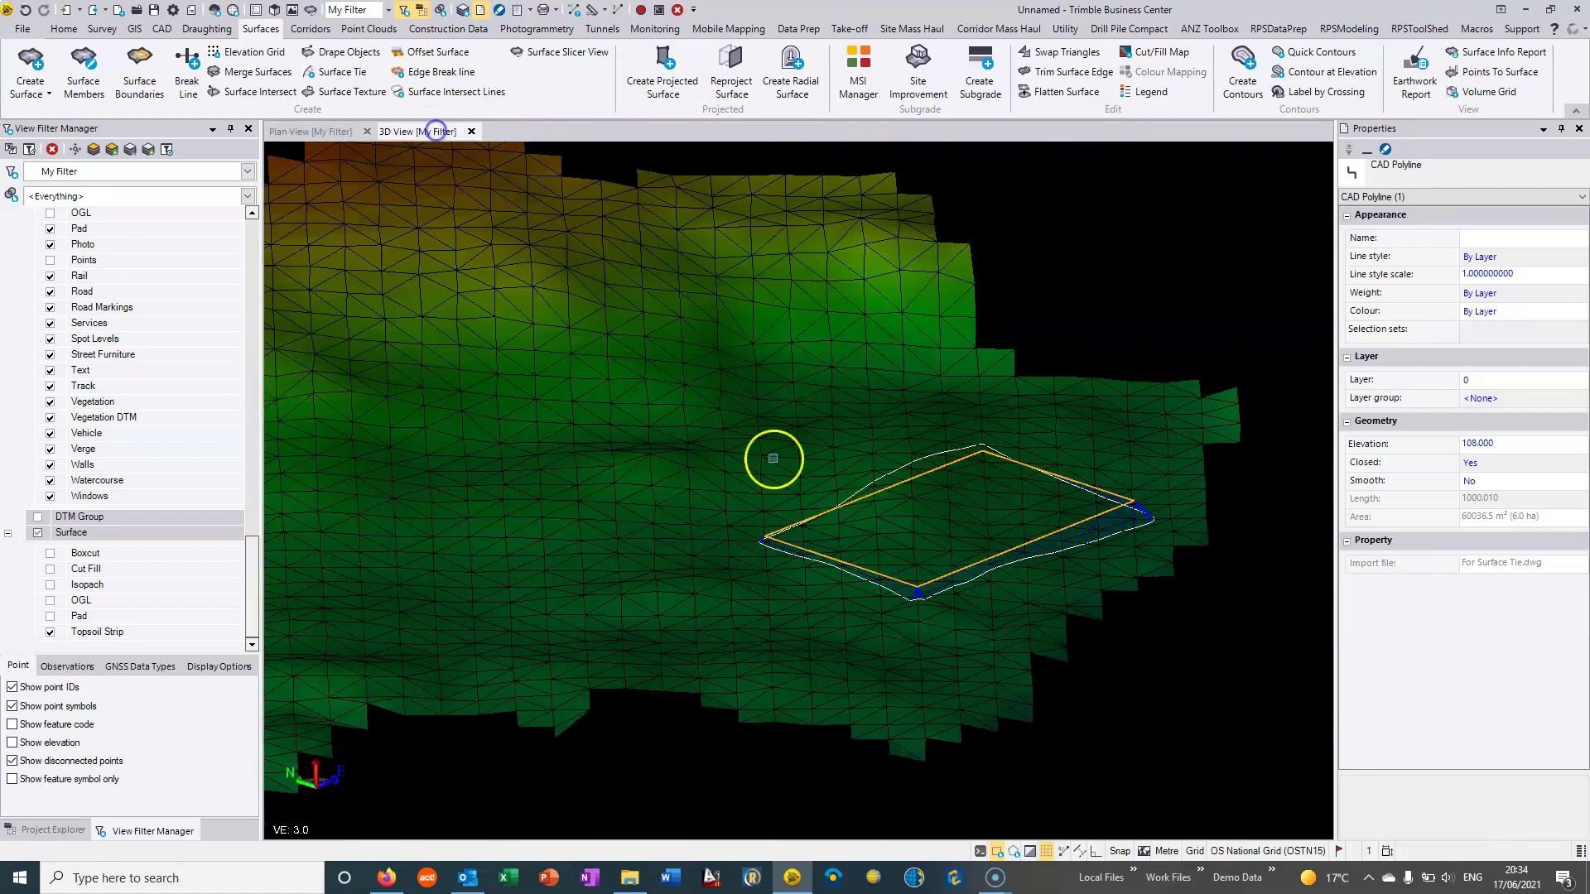
left_click(1202, 688)
scroll(1030, 497, "up", 3)
left_click_drag(1030, 497, 1019, 568)
scroll(1132, 522, "up", 3)
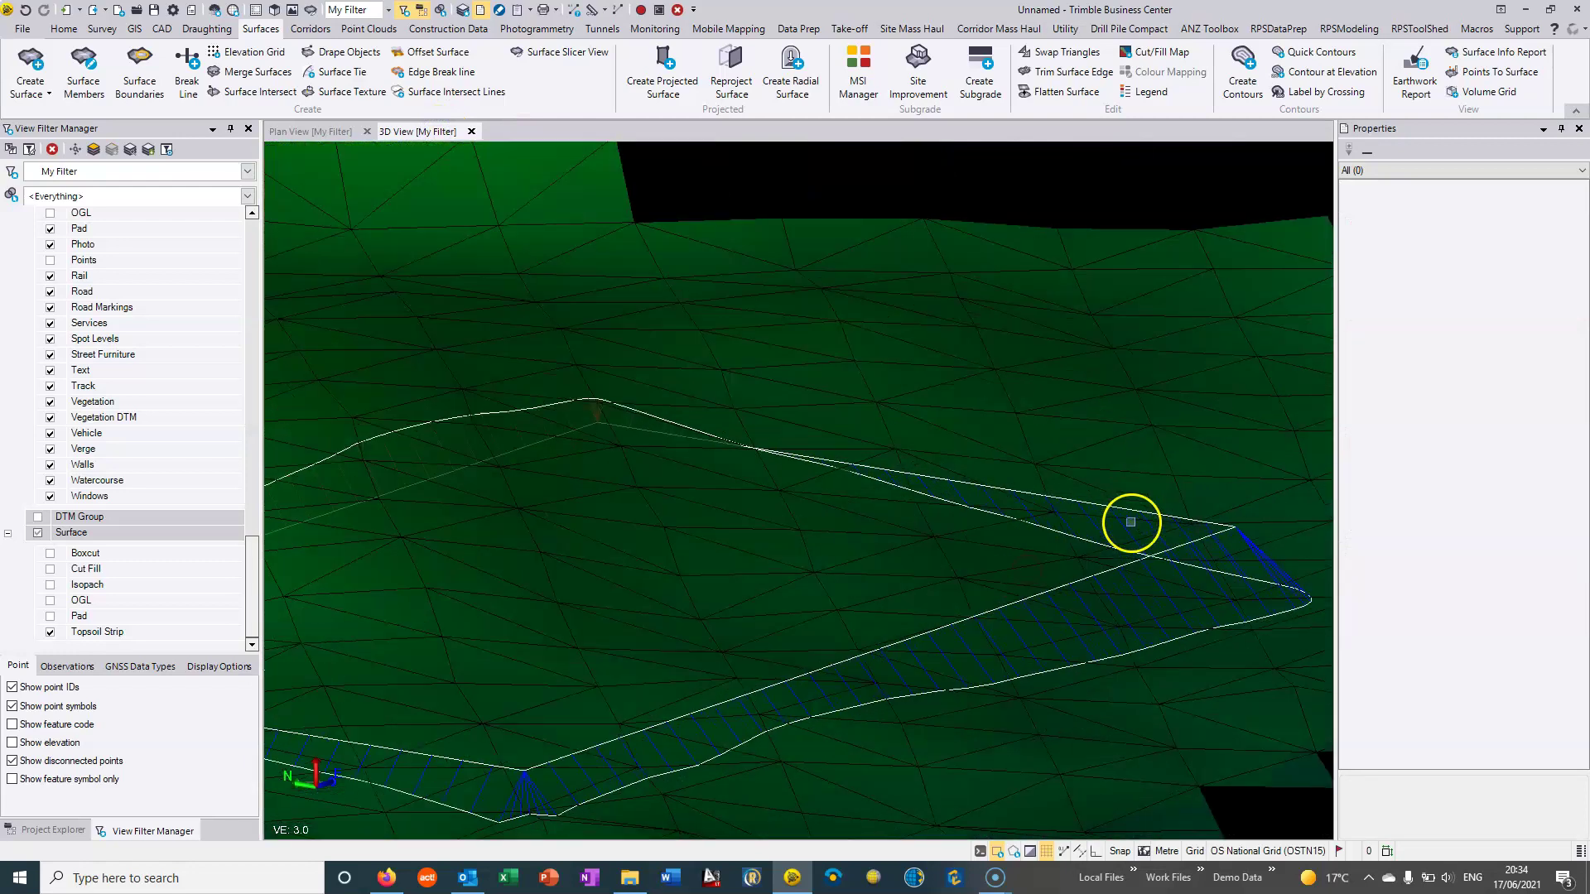
scroll(1132, 522, "down", 2)
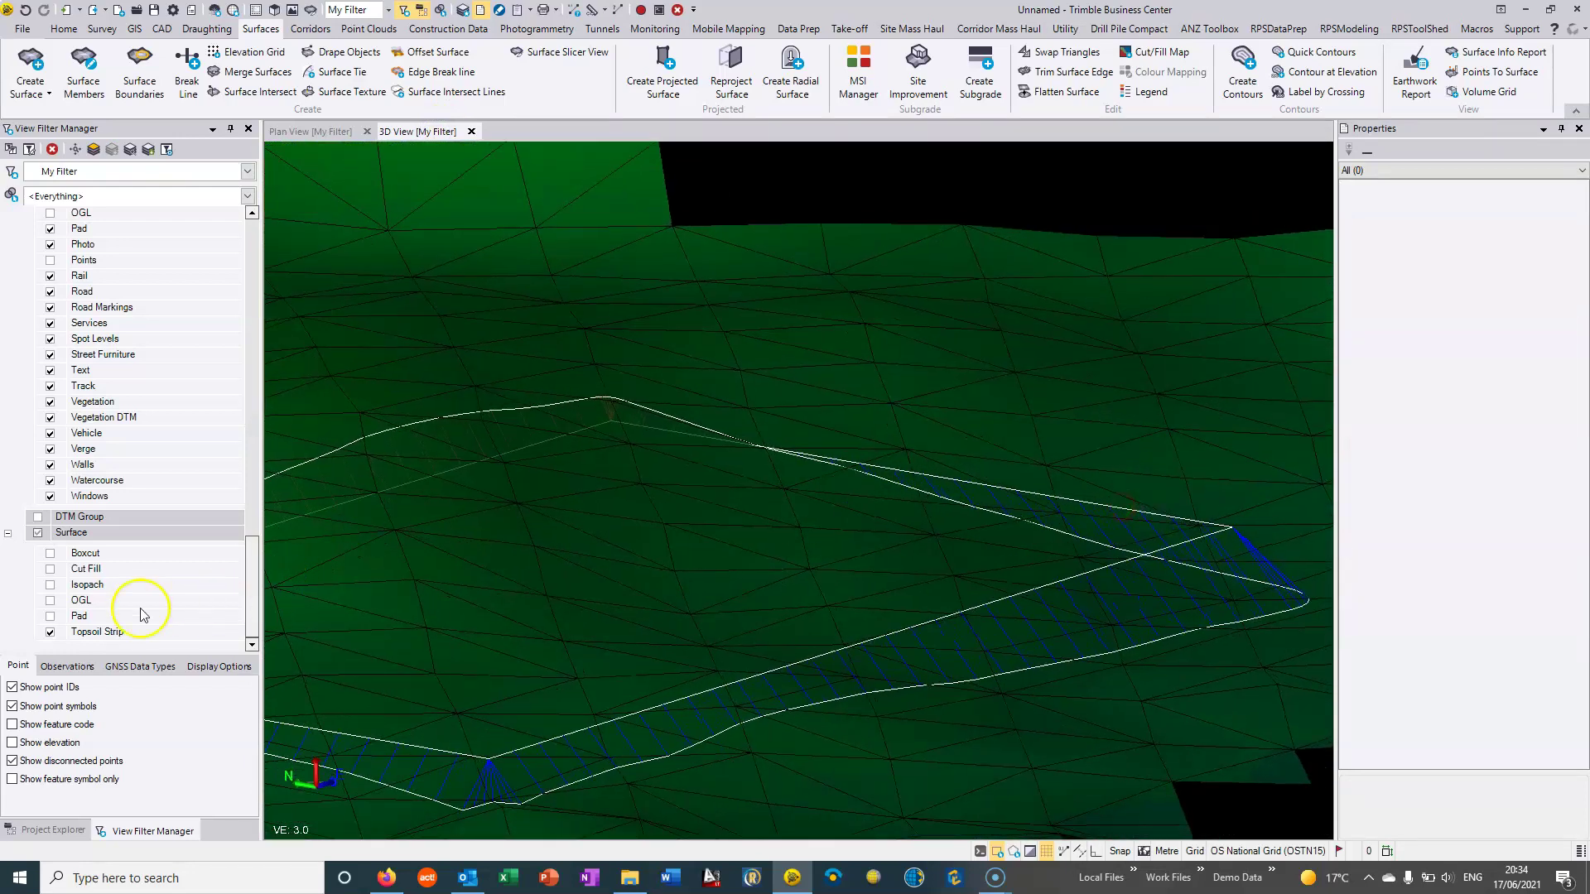
Re-display the Pad surface, orbit around the purple pad, and return to Plan View
left_click(49, 616)
left_click_drag(879, 554, 948, 586)
scroll(788, 610, "up", 3)
left_click_drag(788, 610, 687, 535)
scroll(892, 593, "down", 3)
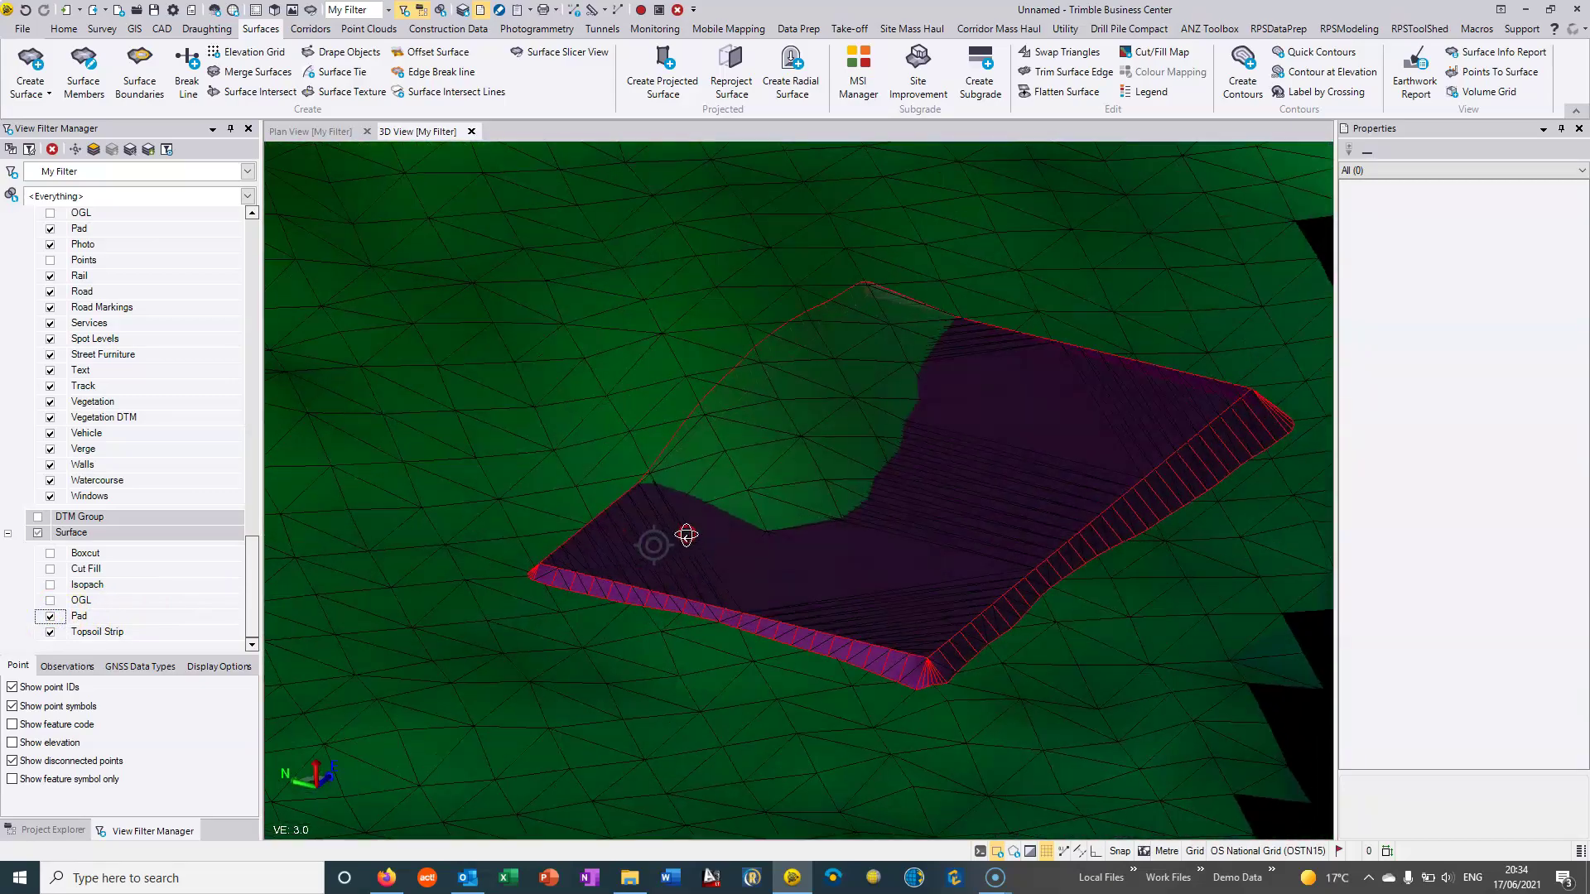
left_click(348, 134)
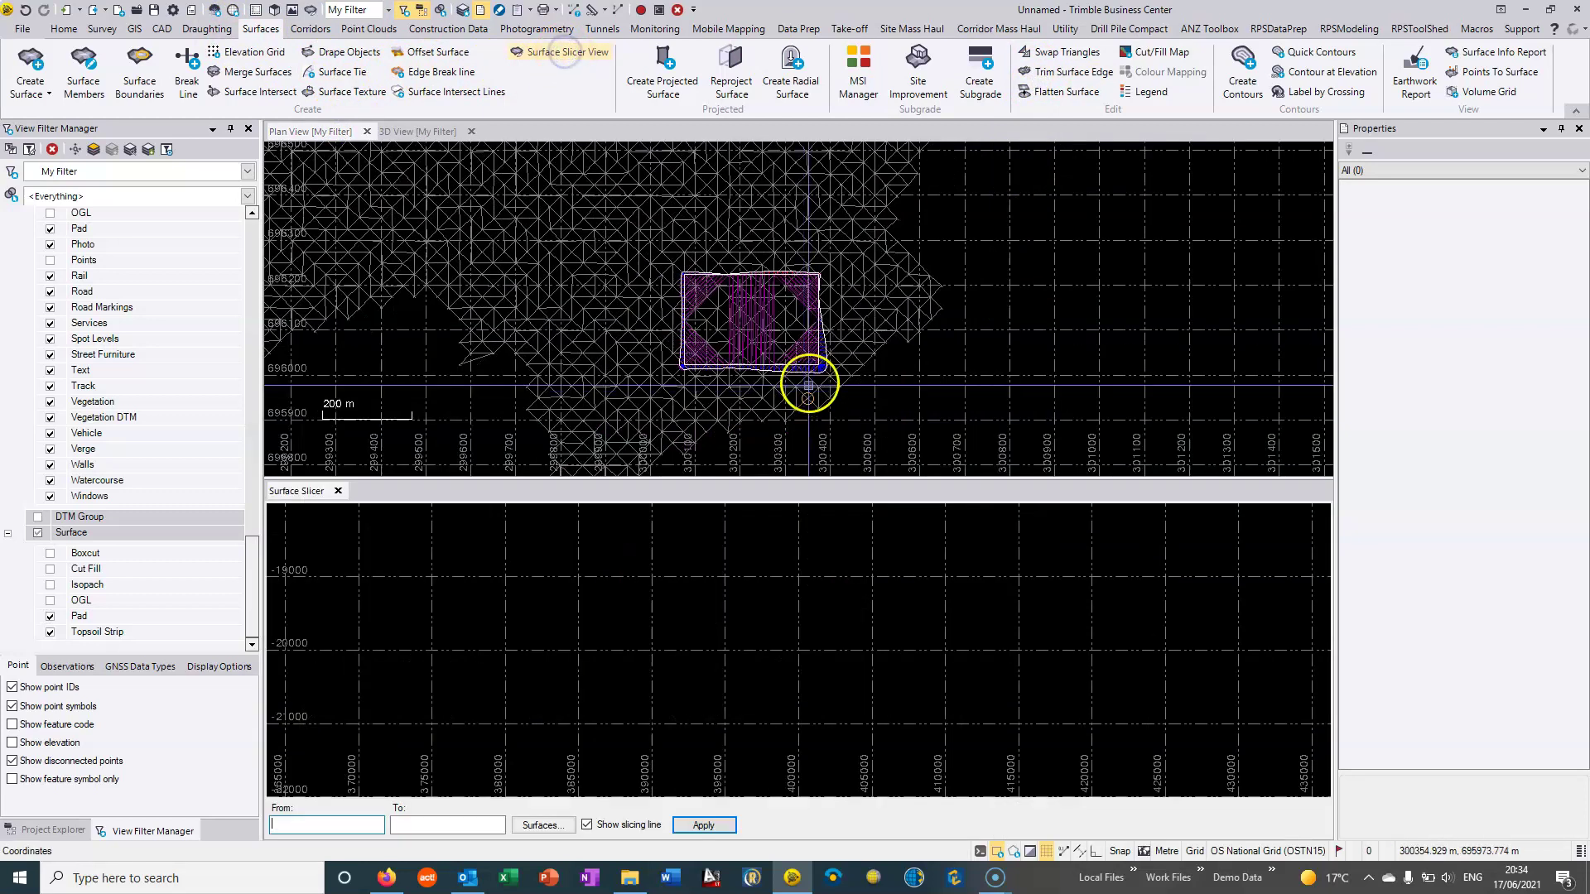
Slice a north–south profile across the pad with the grid off, zoom it, then close it
left_click(783, 239)
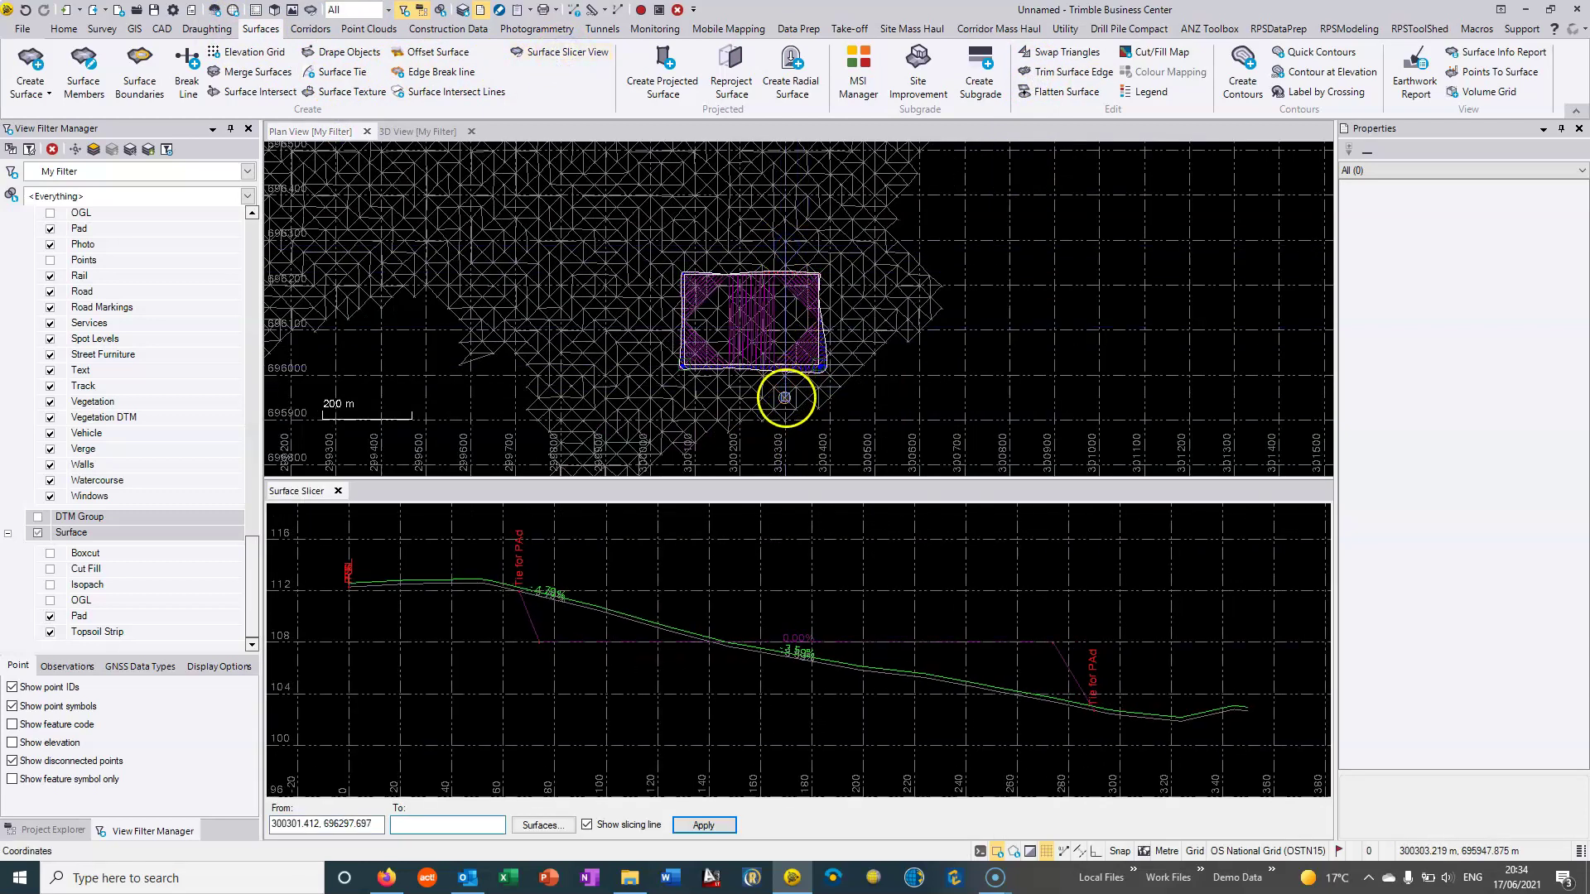
left_click(785, 397)
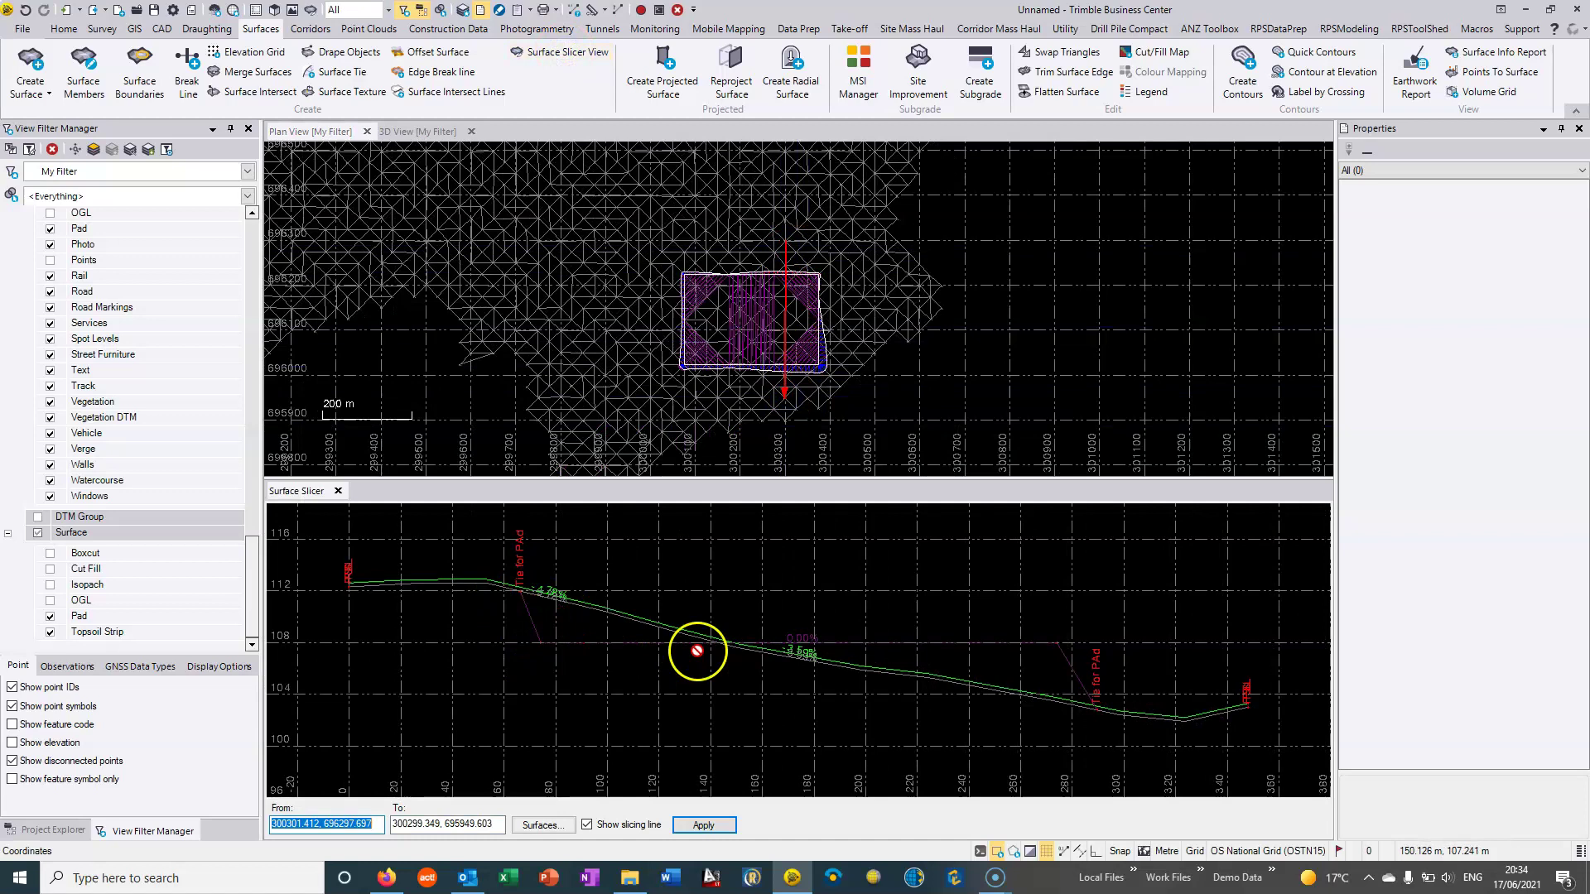
left_click(1047, 851)
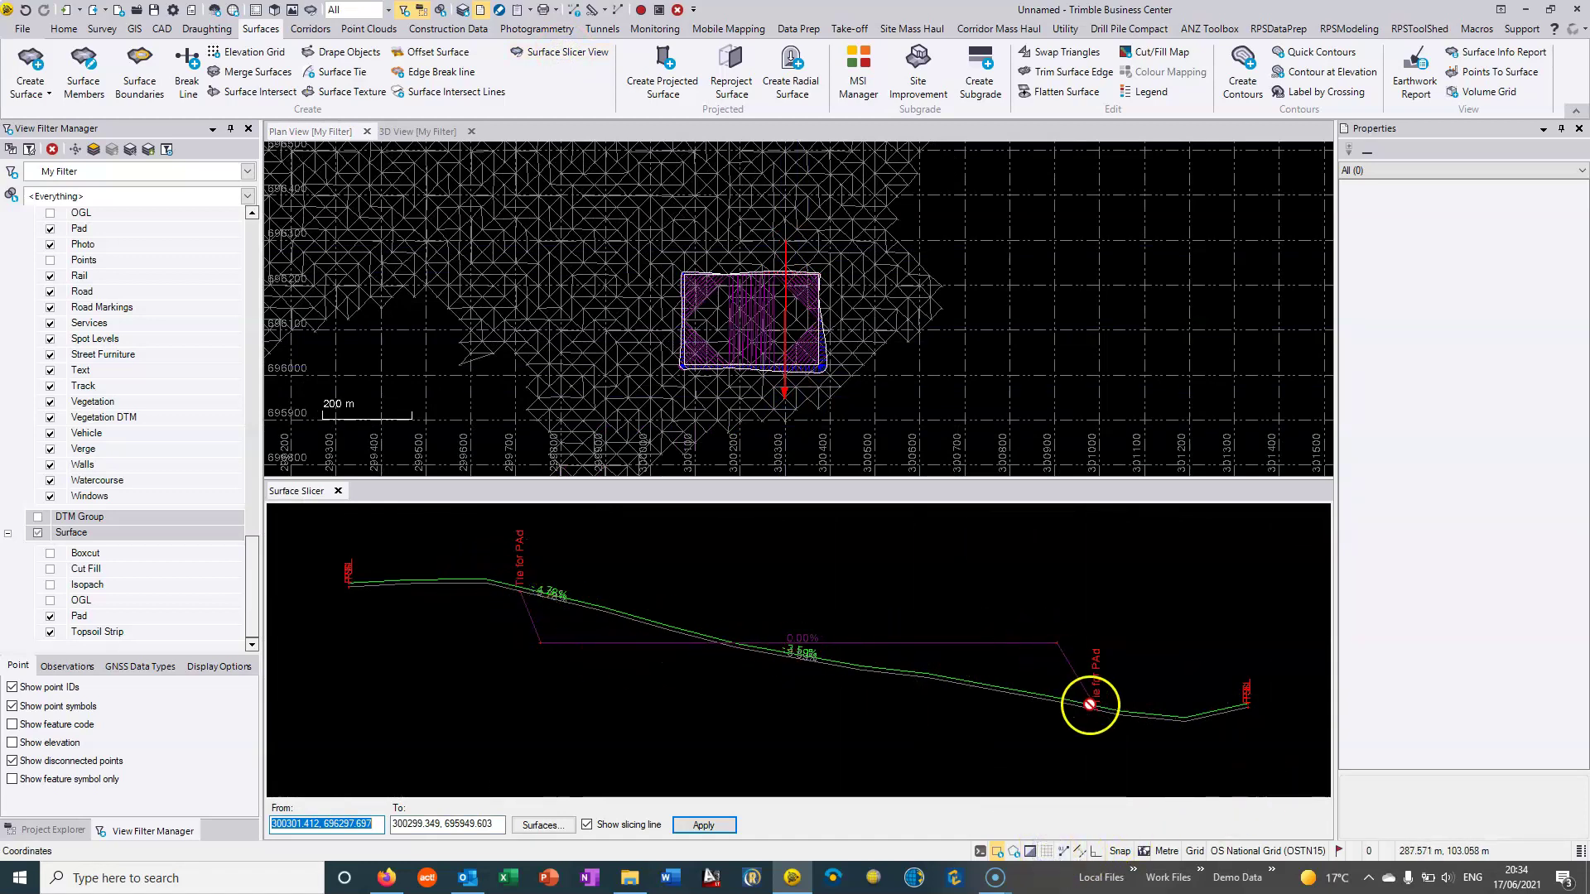
scroll(1076, 687, "up", 4)
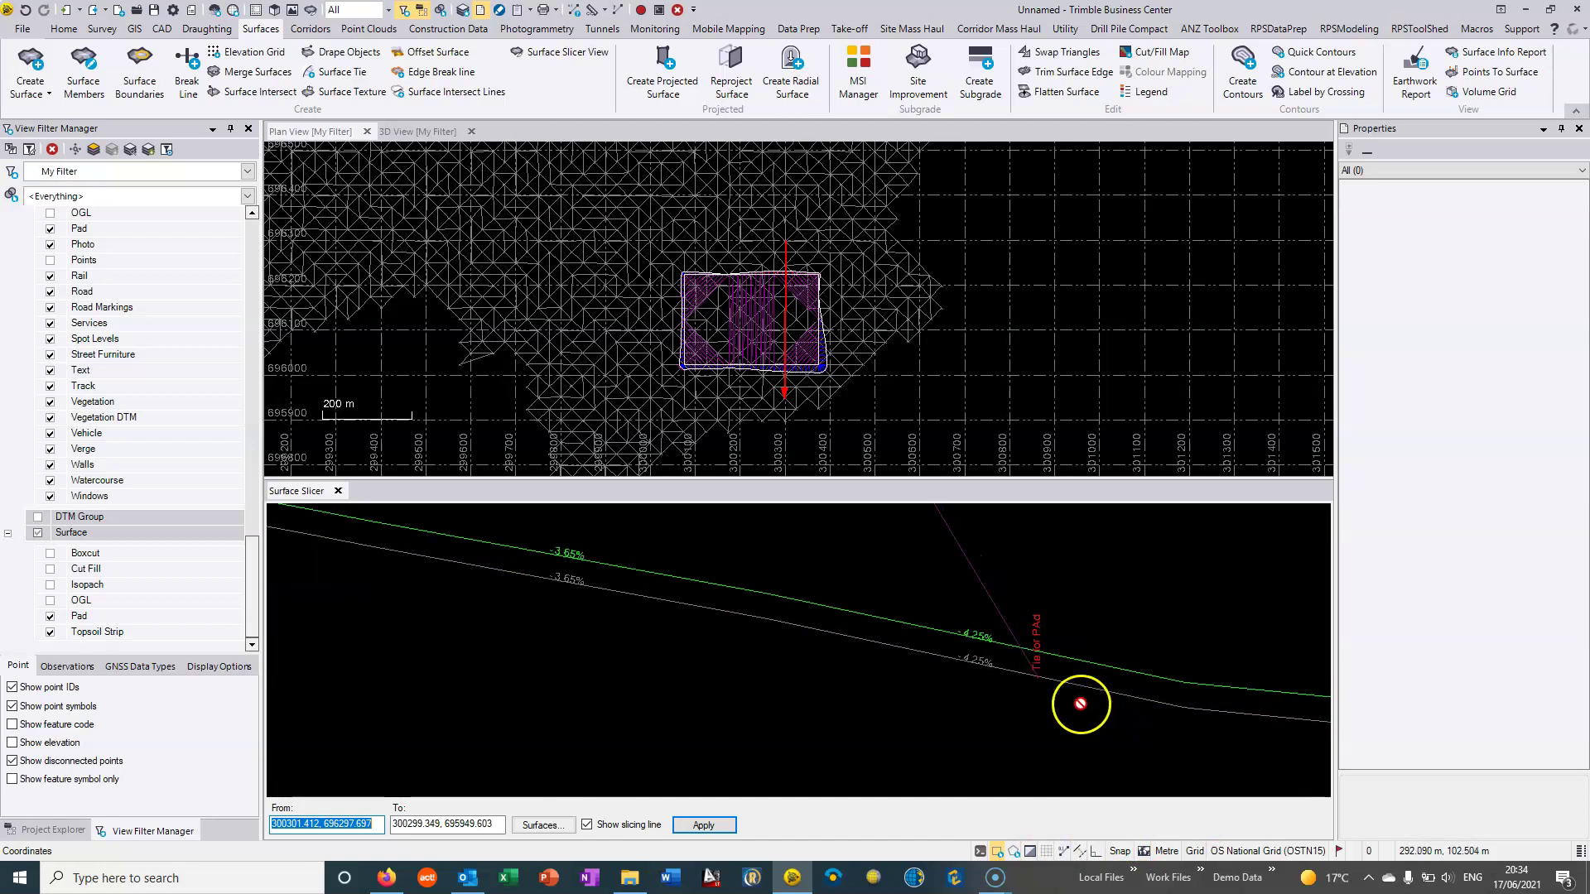
scroll(986, 679, "down", 4)
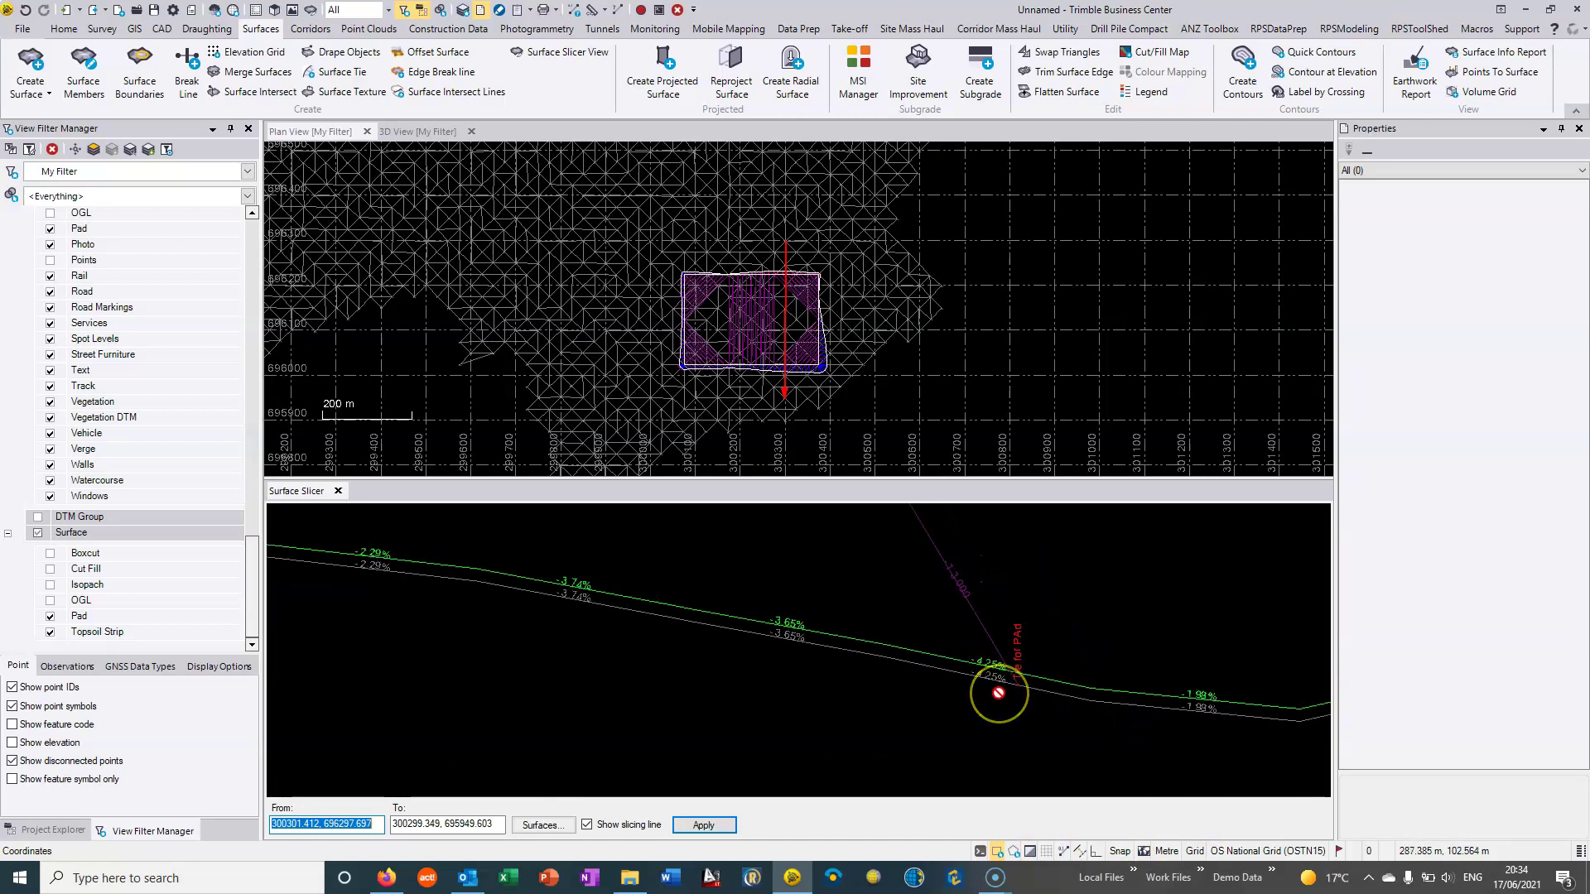
scroll(998, 692, "down", 3)
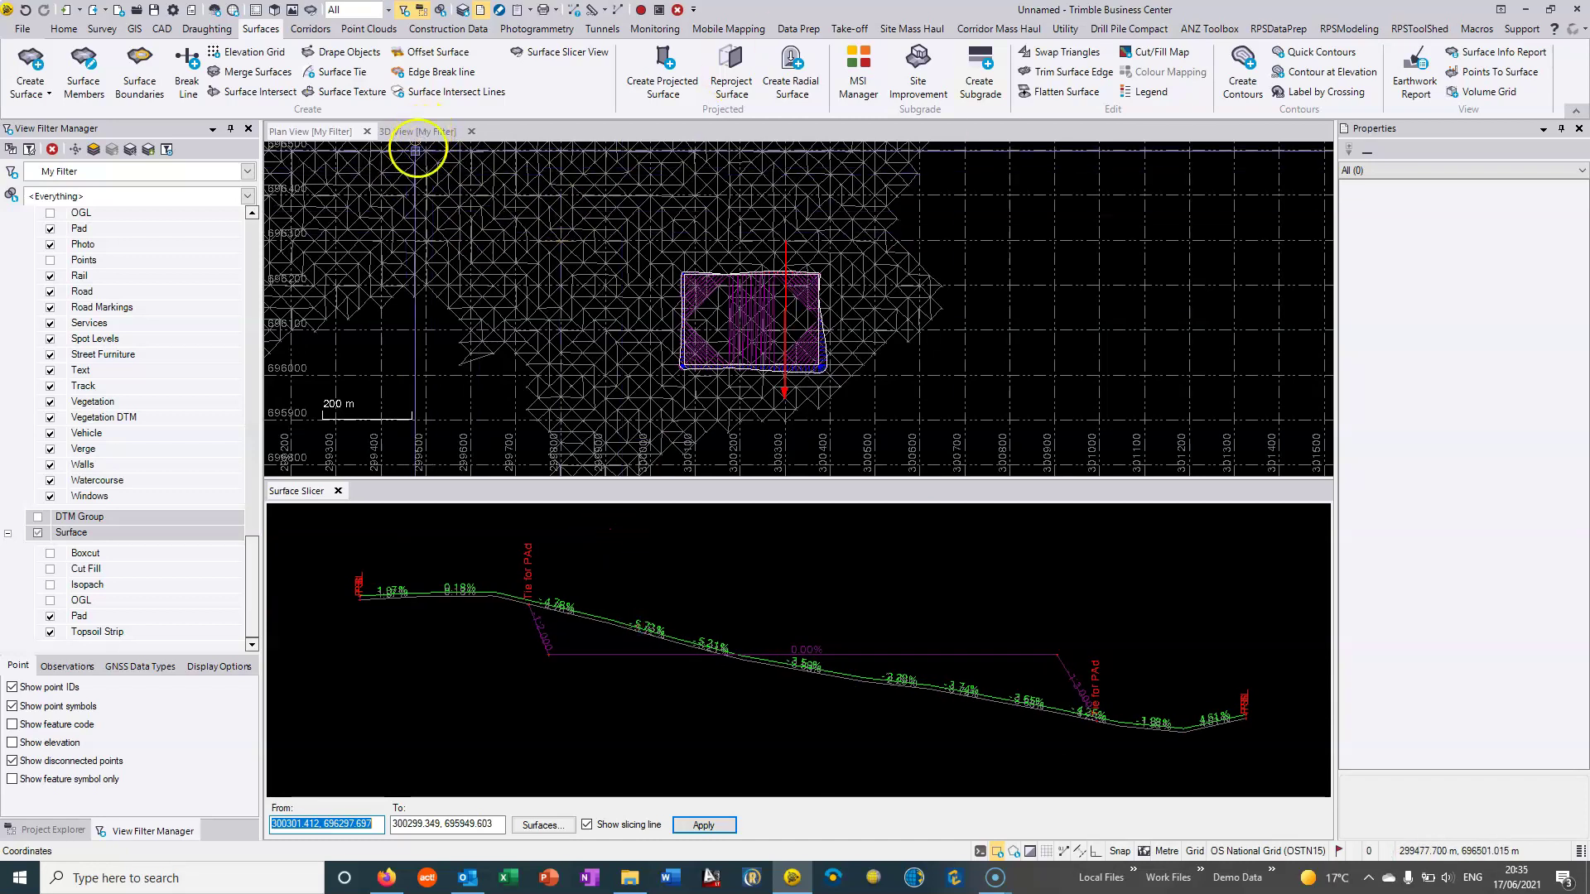
left_click(338, 491)
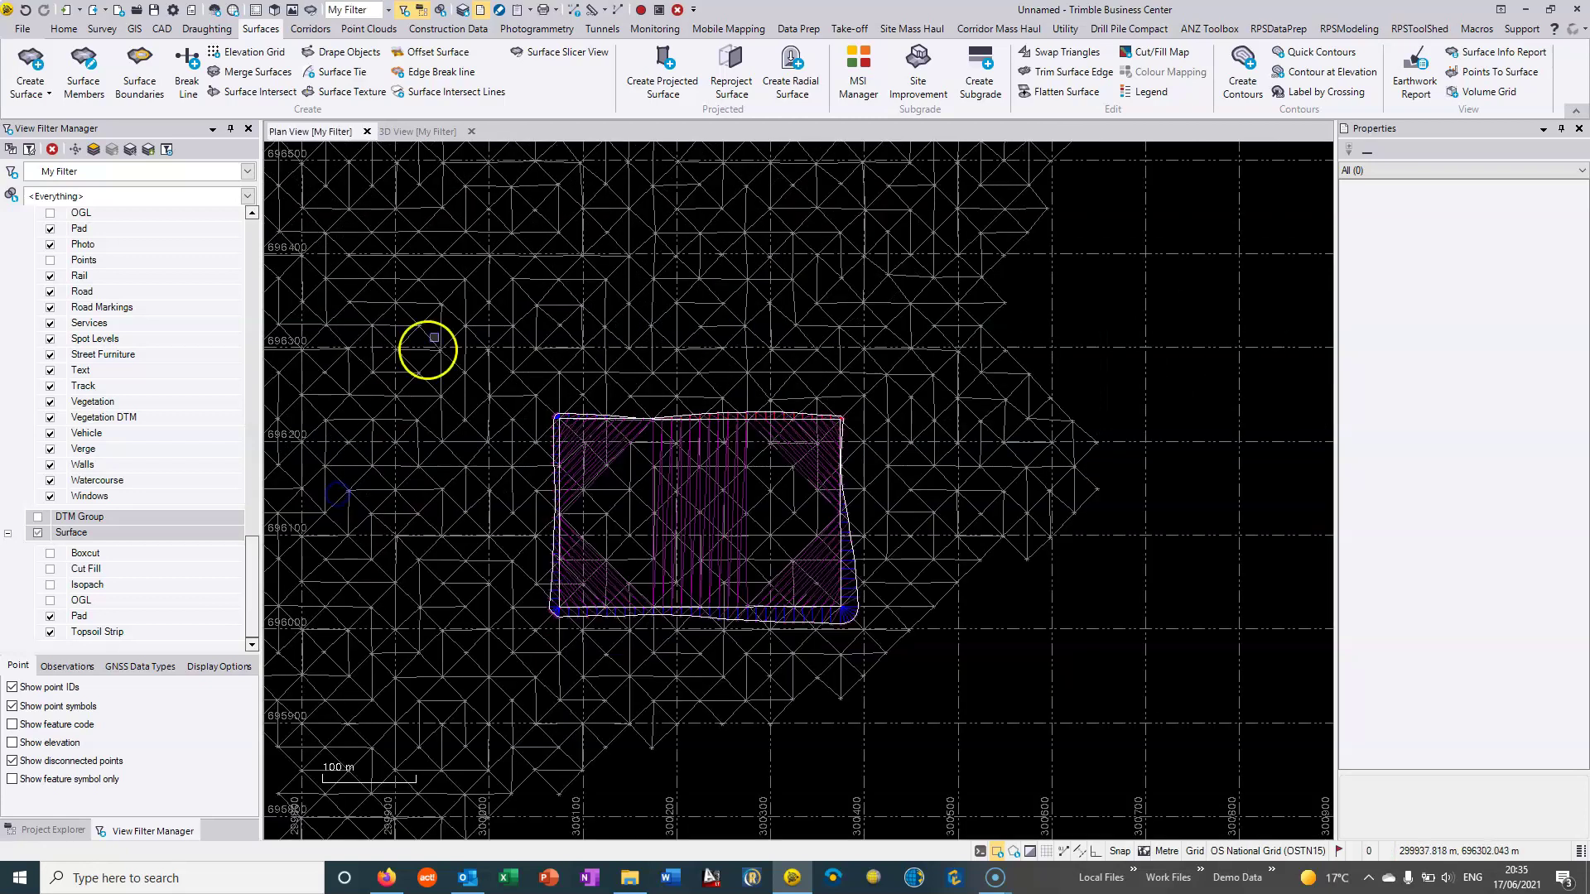
Orbit the pad in 3D View and pick CAD Polyline [0] at its edge from the pick list
left_click(429, 138)
left_click_drag(980, 618, 882, 558)
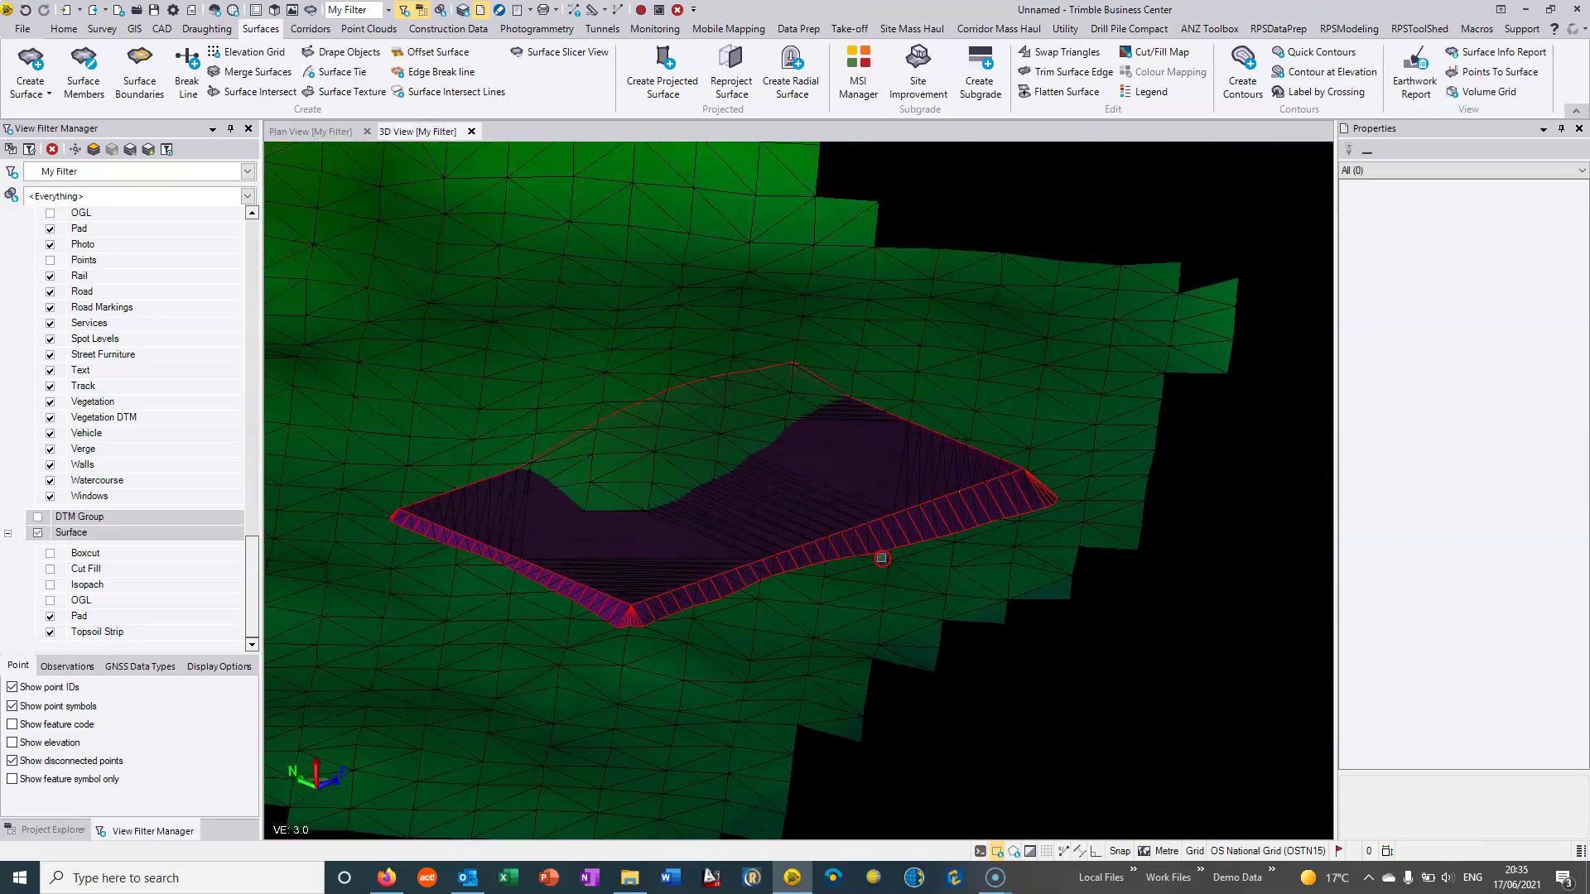
left_click(857, 528)
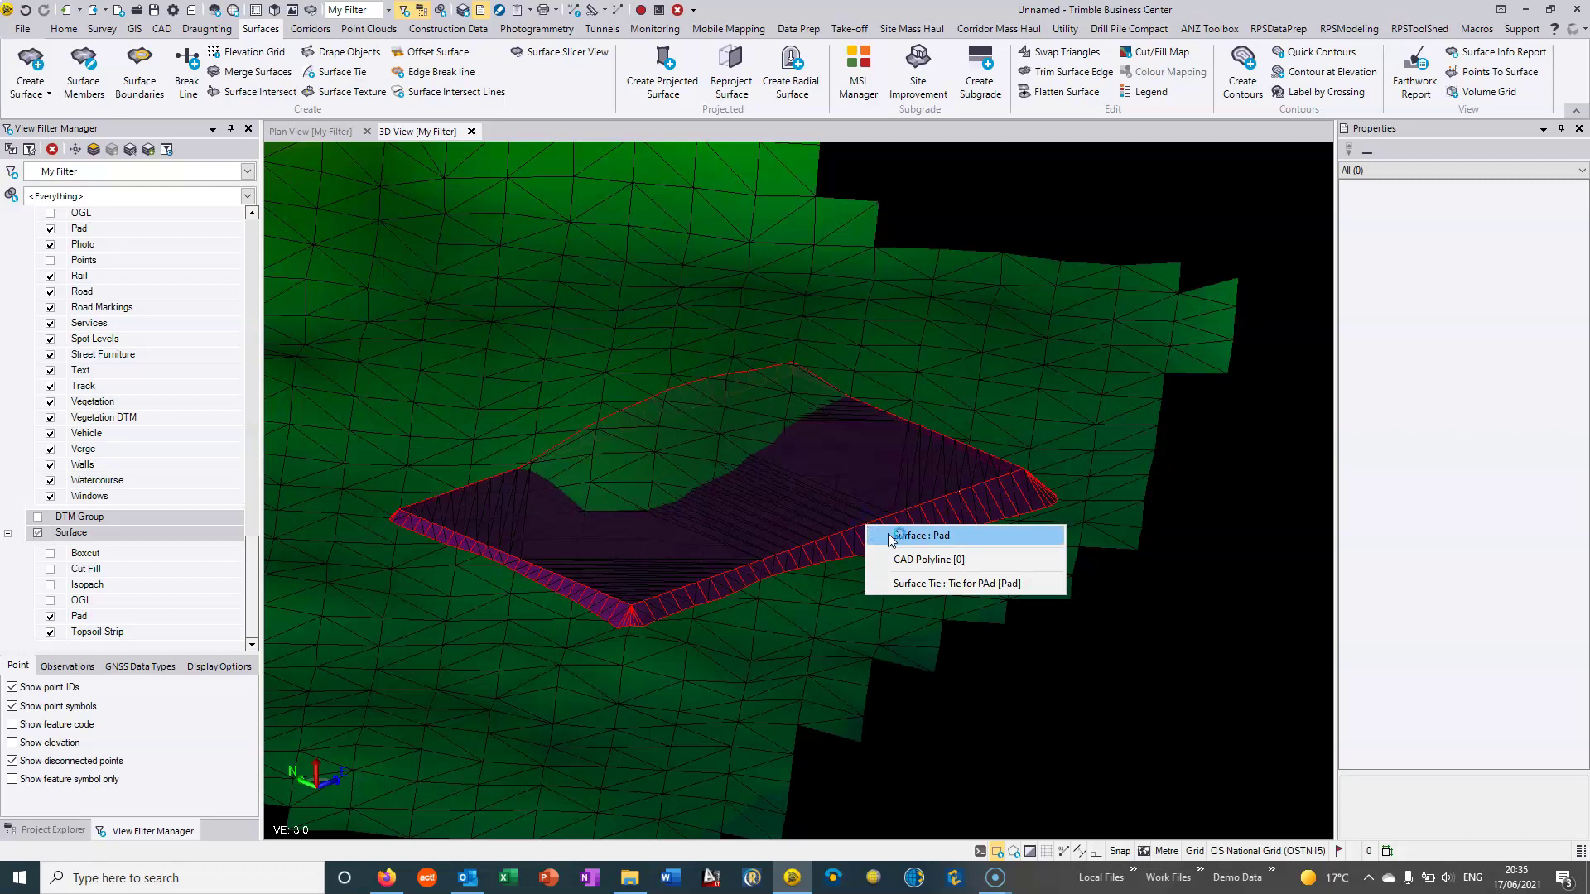
left_click(911, 585)
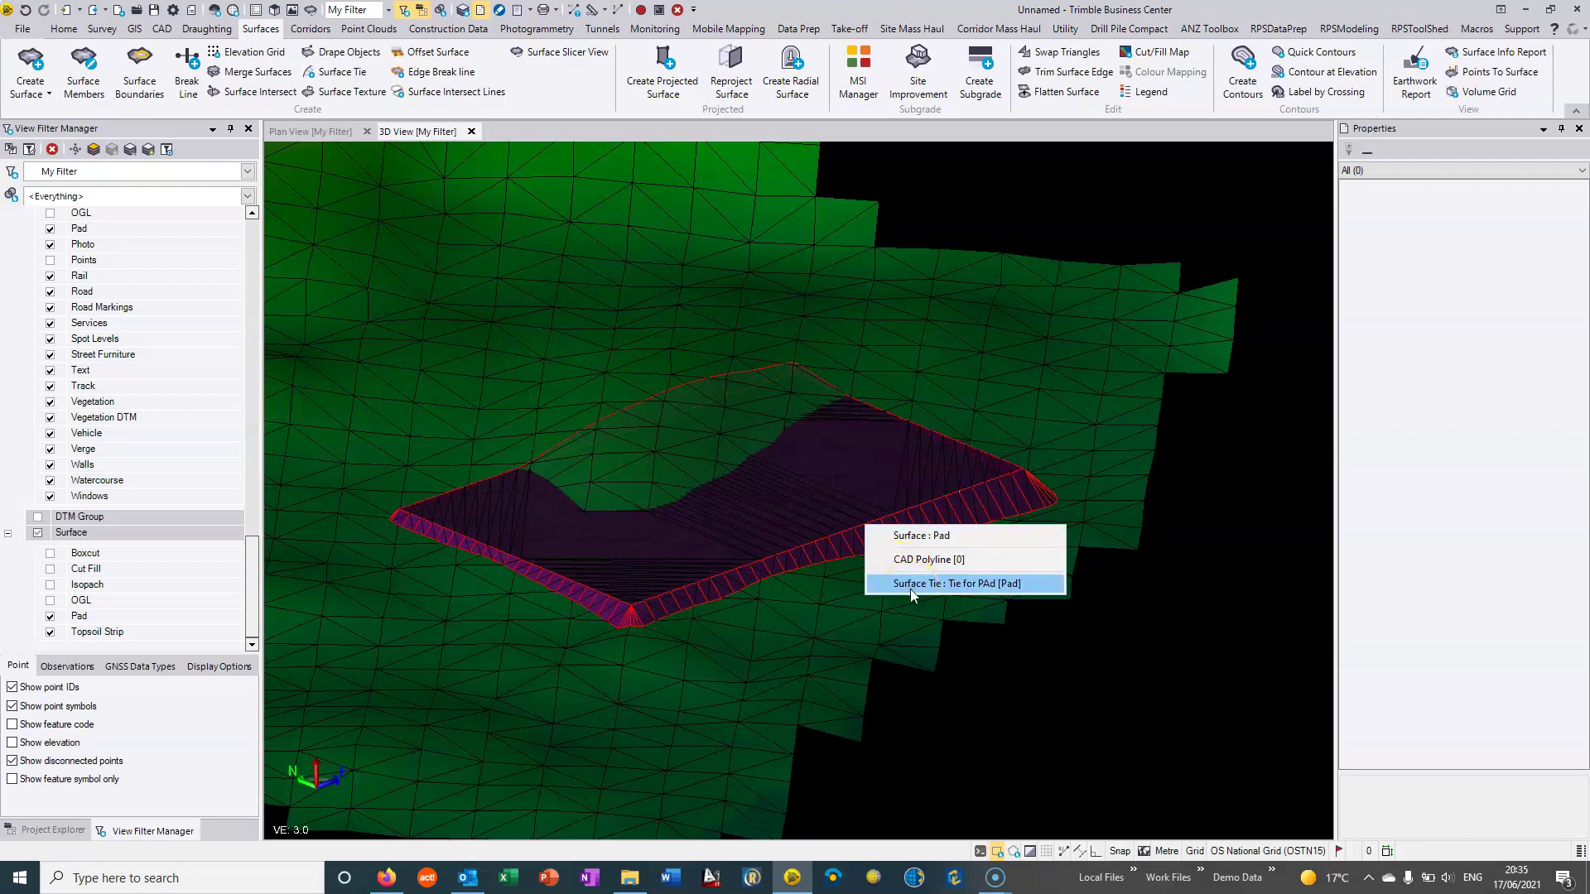
Change the pad CAD polyline's Elevation from 108.000 to 109
left_click(915, 561)
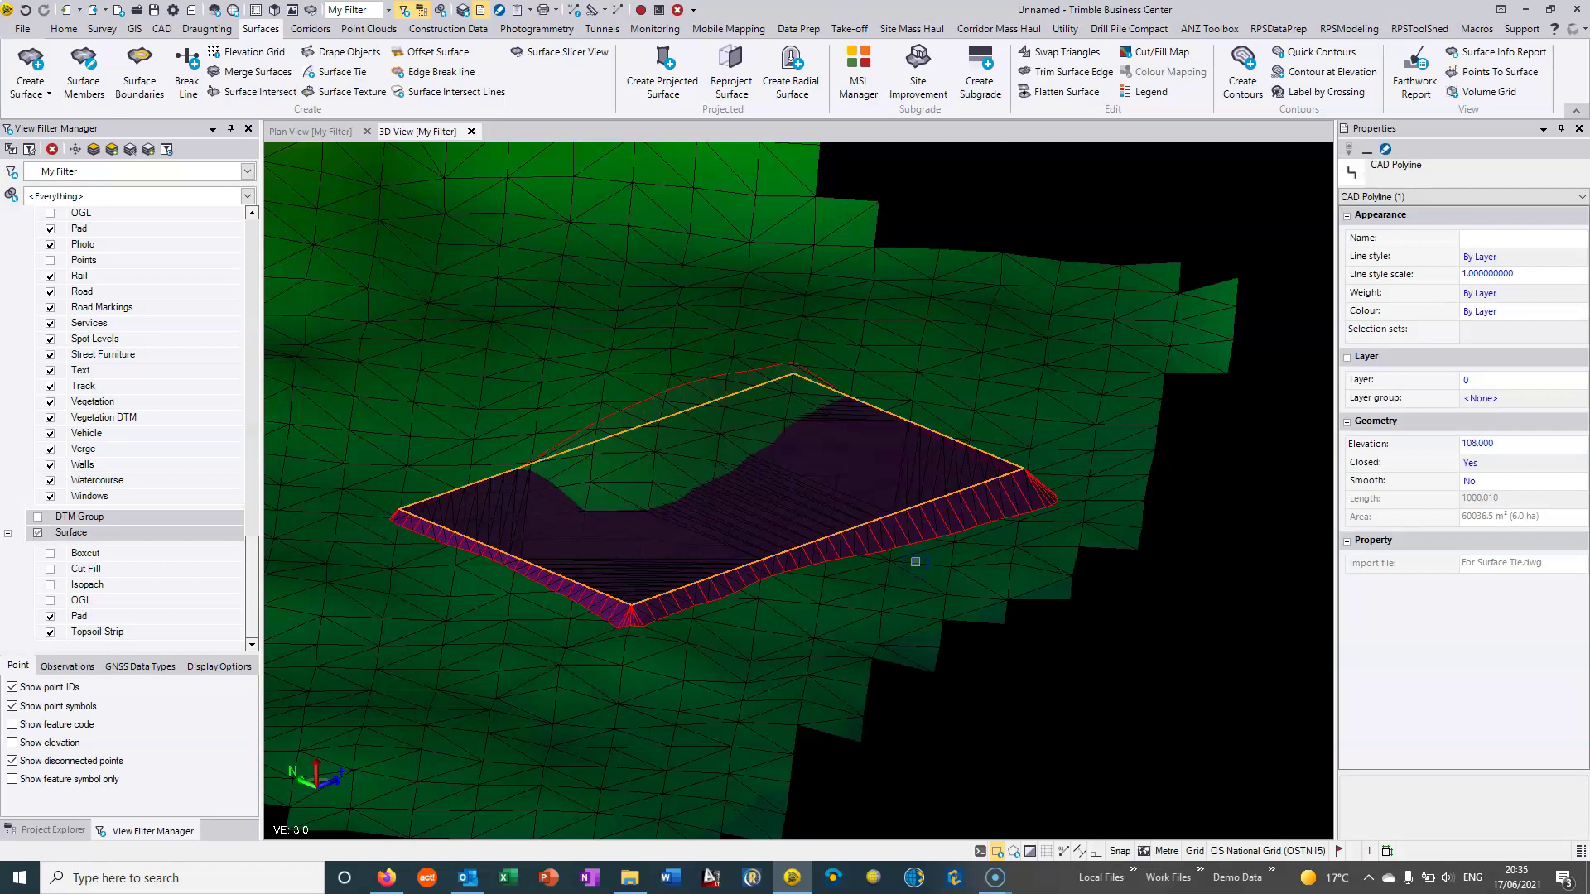
left_click(920, 551)
left_click(1550, 468)
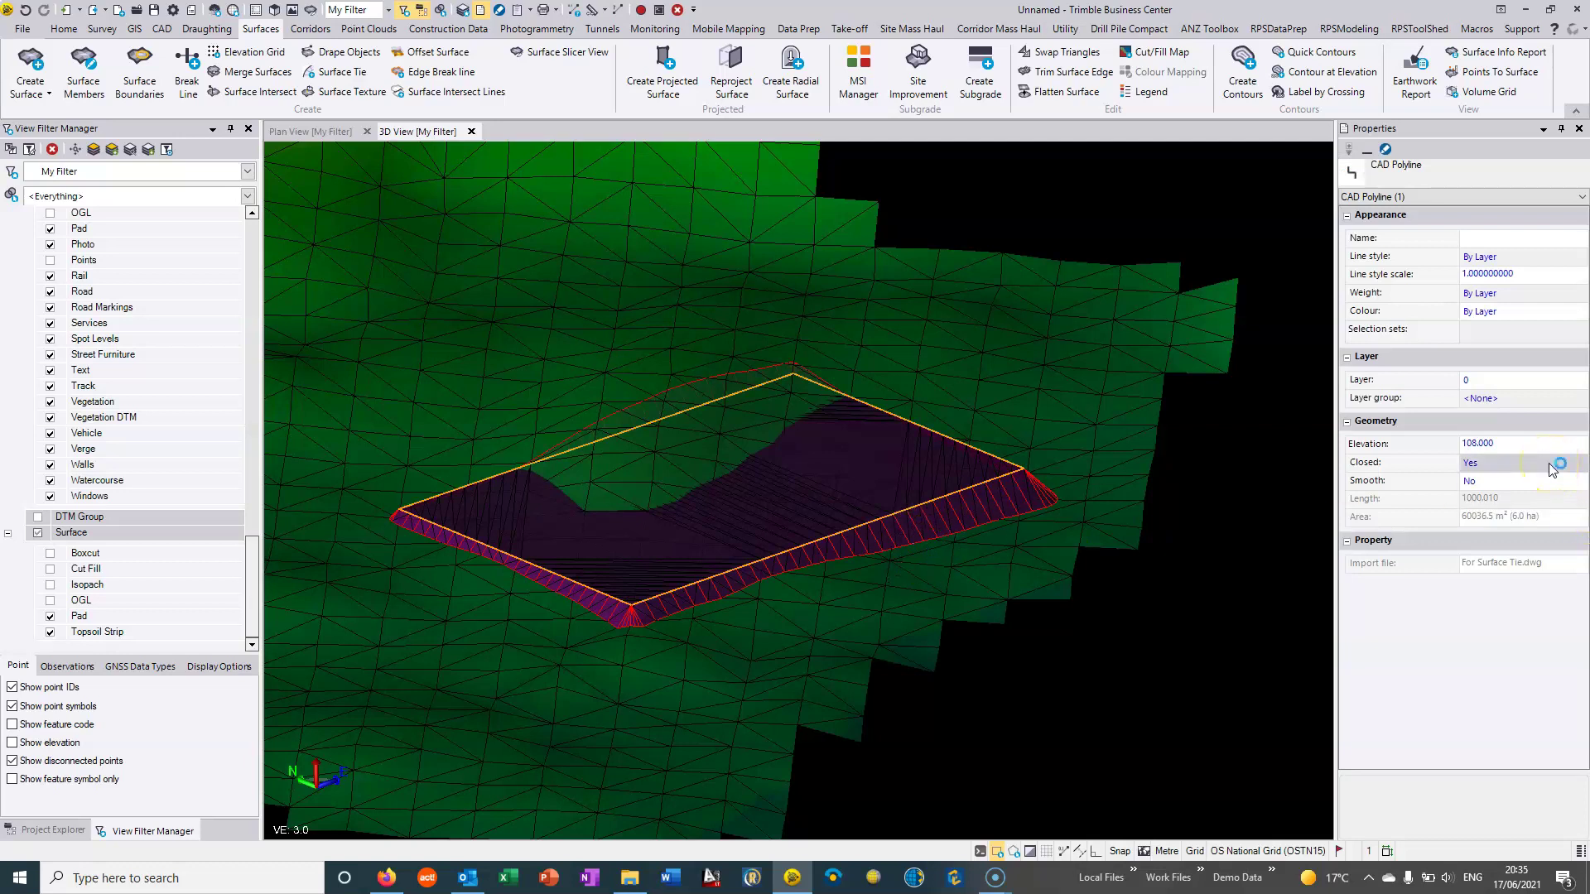
left_click(1524, 443)
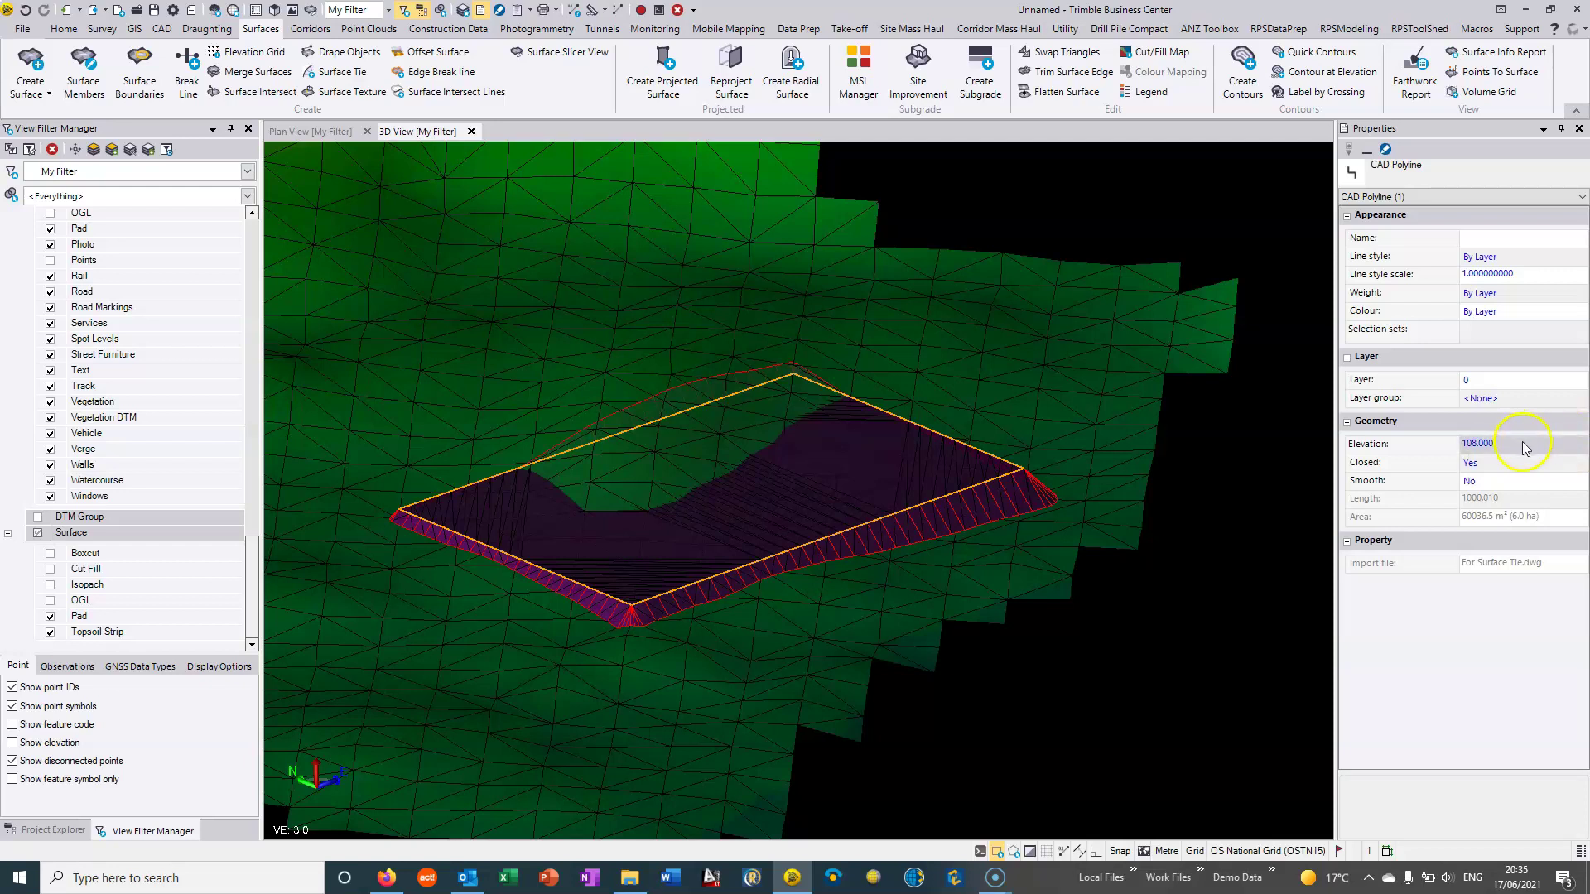
left_click(1433, 447)
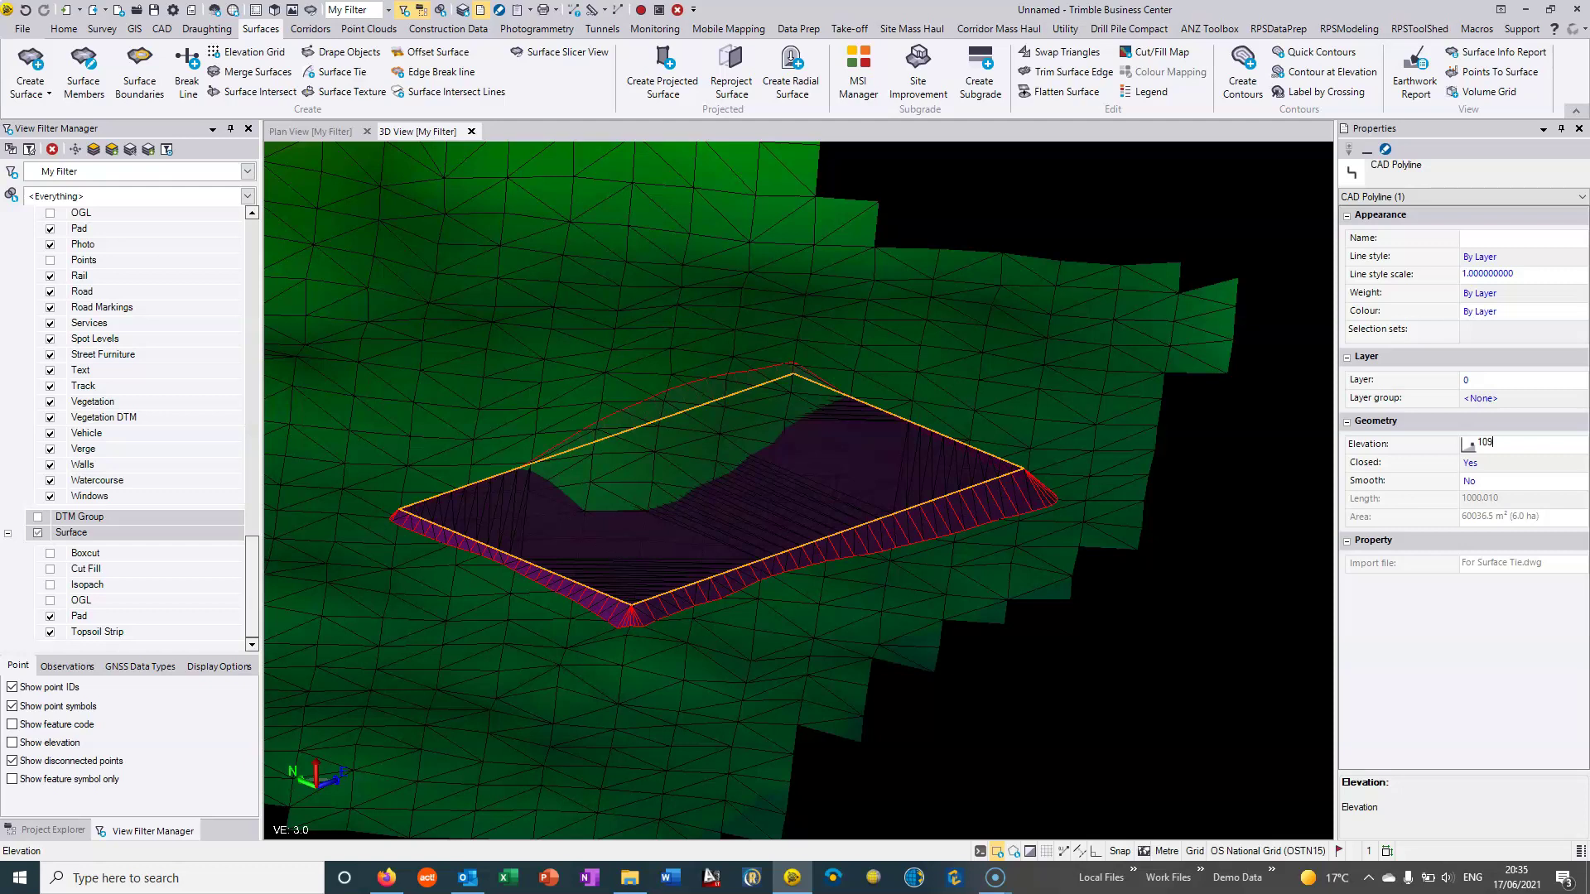
key("Return")
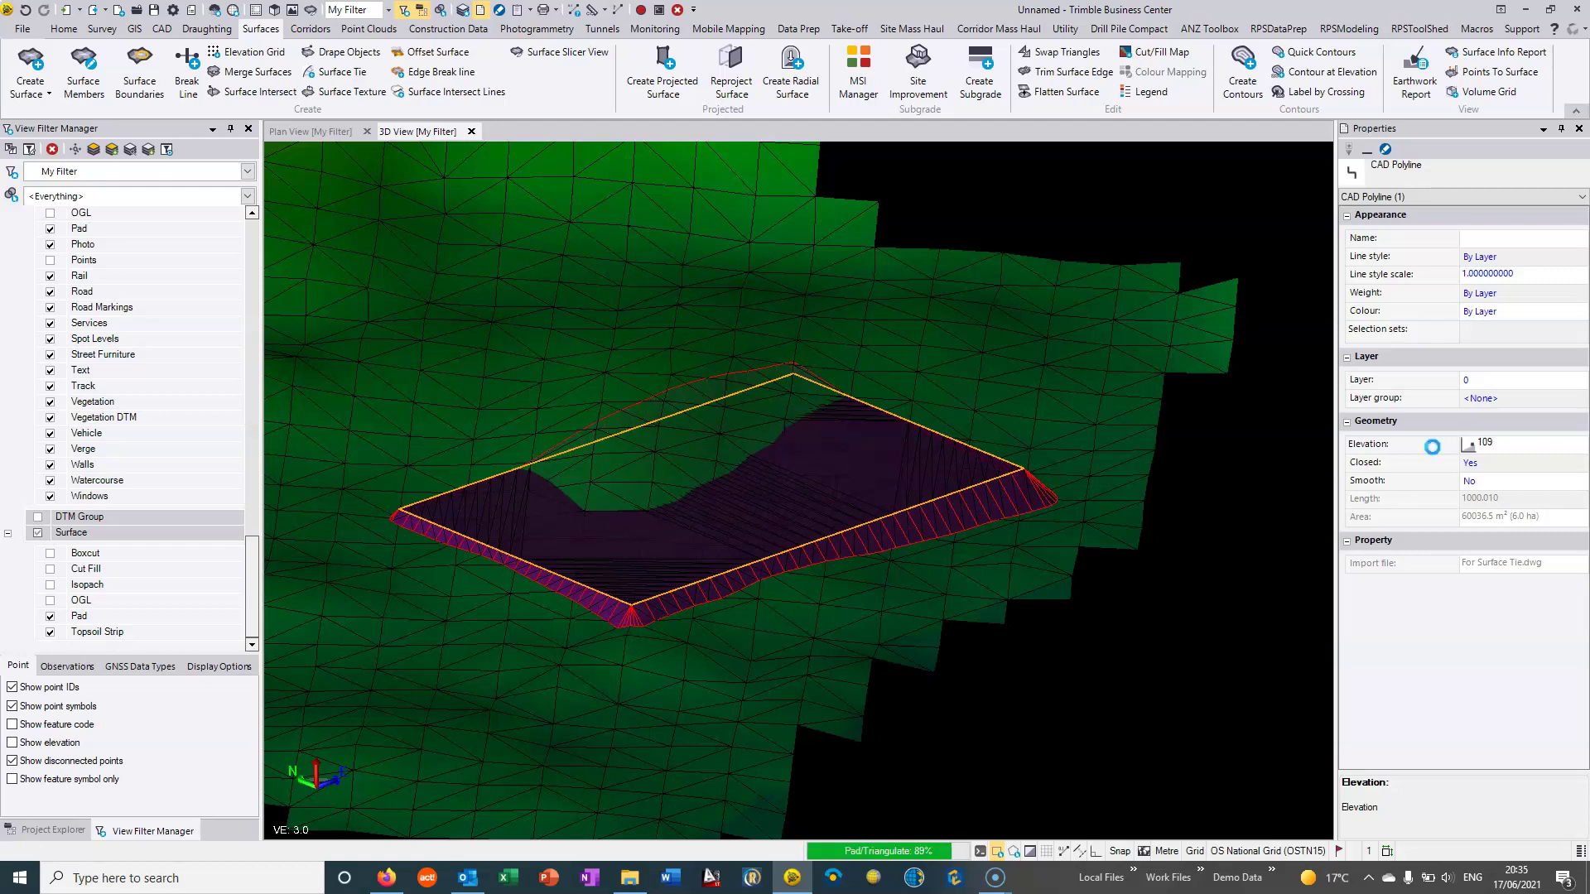
Orbit to a low side view of the rebuilt pad and reselect the 109.000 elevation value
left_click(946, 472)
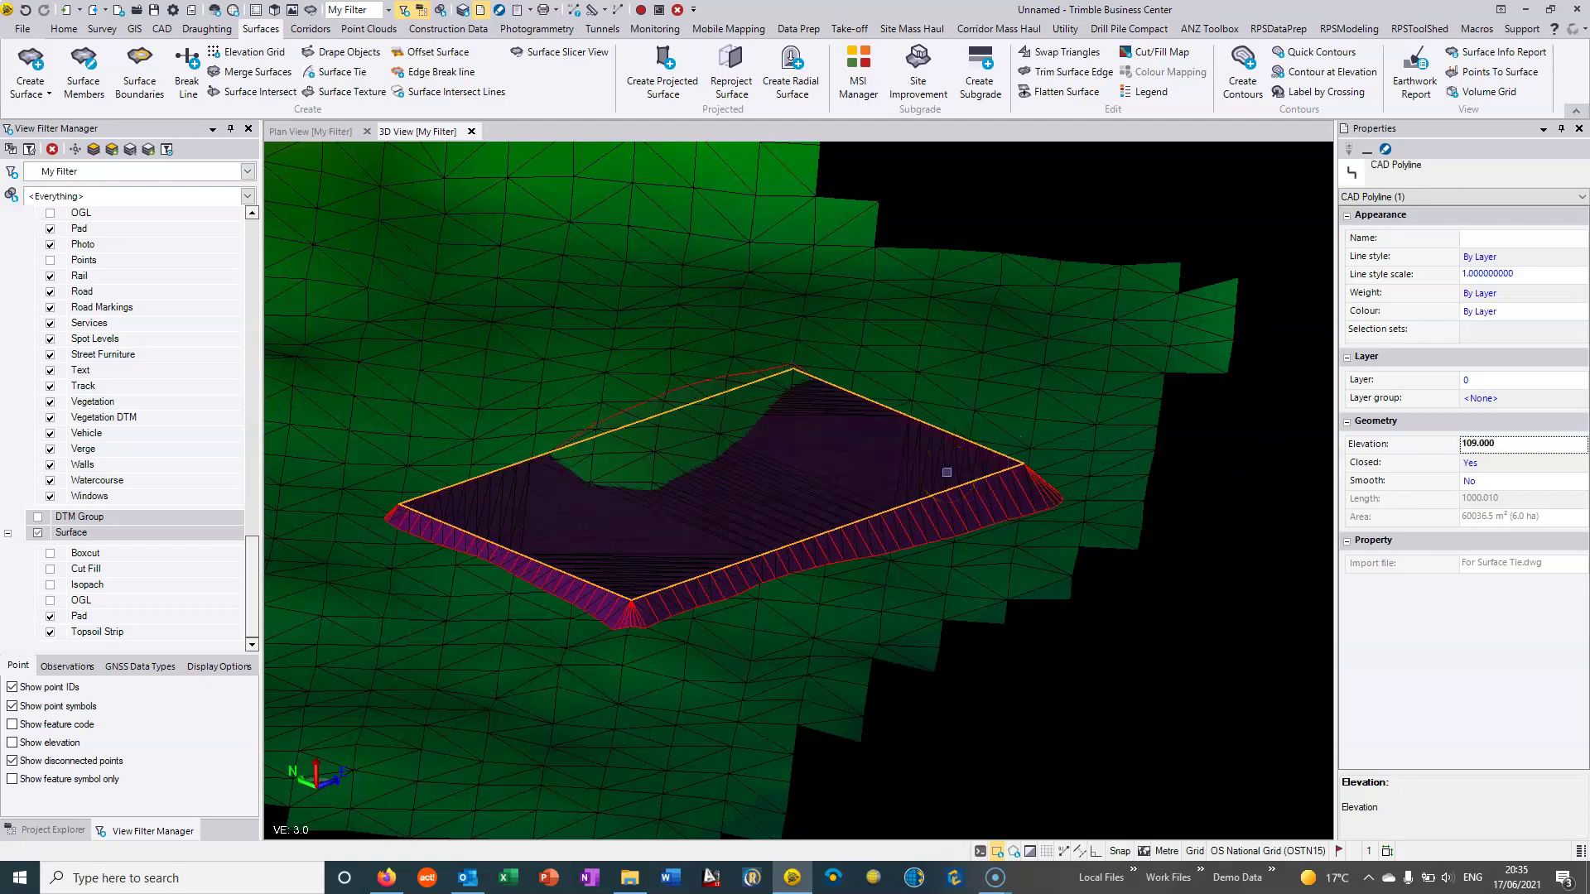
mouse_move(947, 472)
middle_mouse_down()
mouse_move(809, 465)
mouse_move(804, 425)
mouse_move(950, 447)
mouse_move(930, 469)
middle_mouse_up()
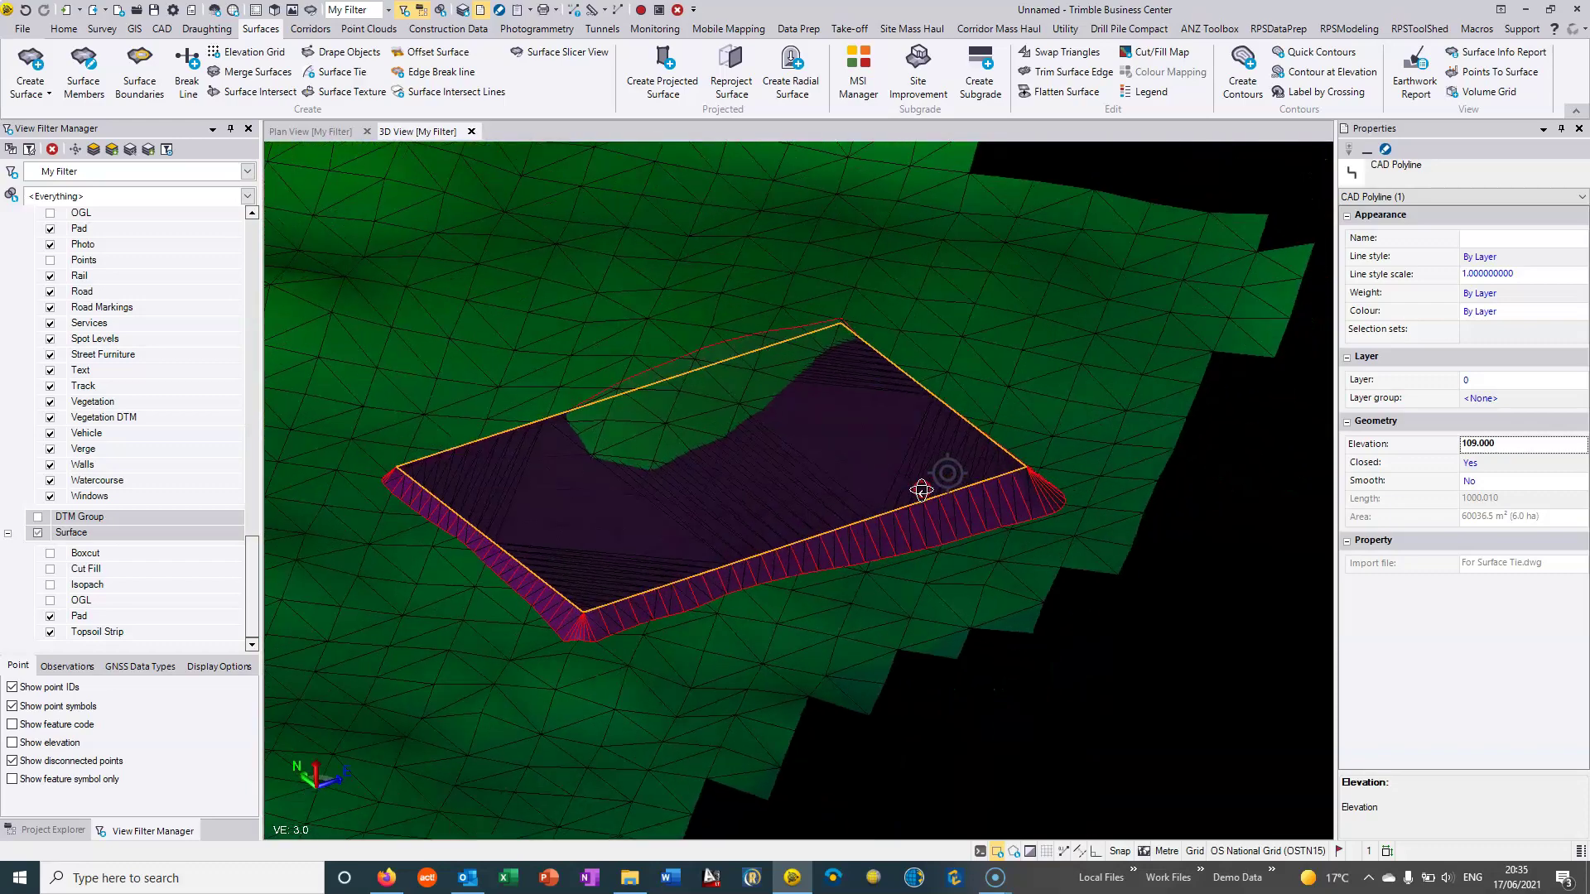
left_click(1528, 442)
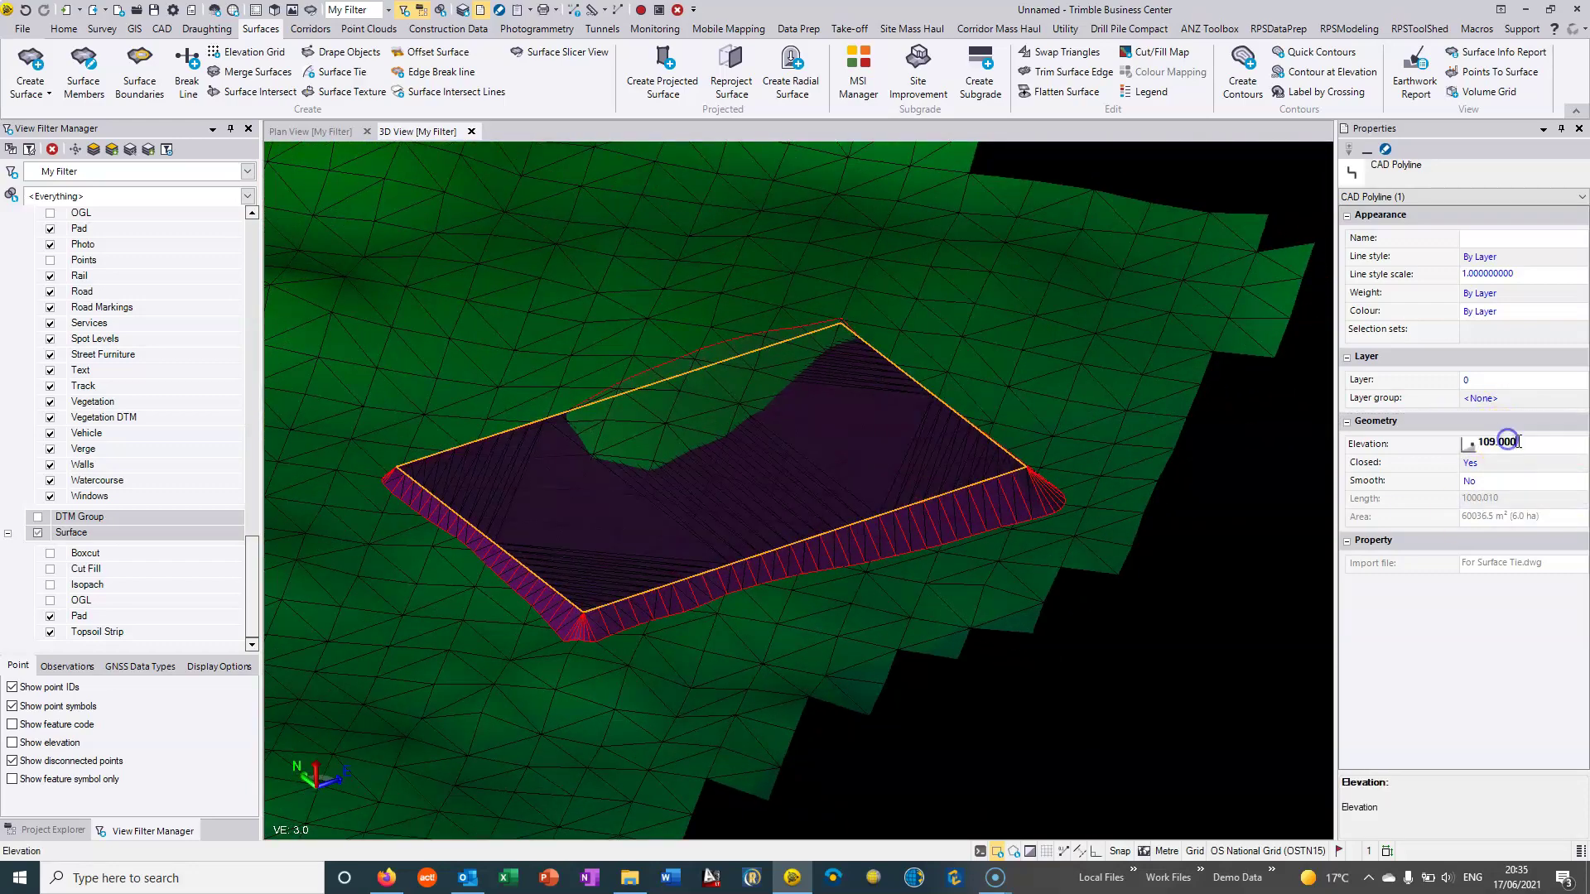
left_click_drag(1527, 439, 1453, 442)
Set the polyline elevation to 99, inspect the sunken pad in 3D, then switch to Plan View
type("99")
key("Return")
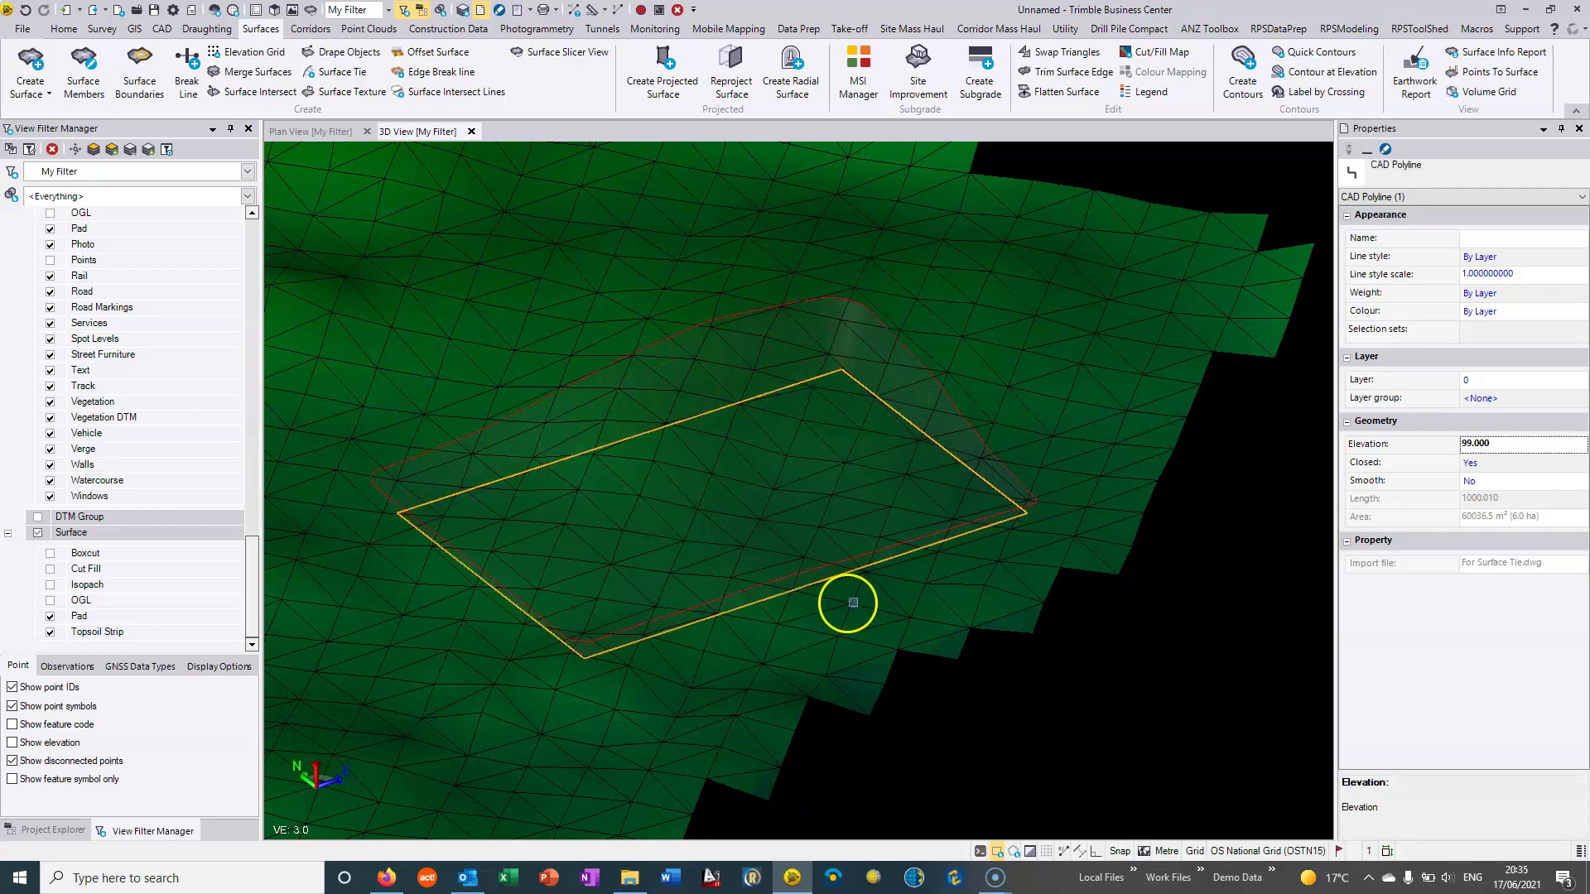
mouse_move(712, 480)
left_mouse_down()
mouse_move(763, 383)
mouse_move(722, 469)
left_mouse_up()
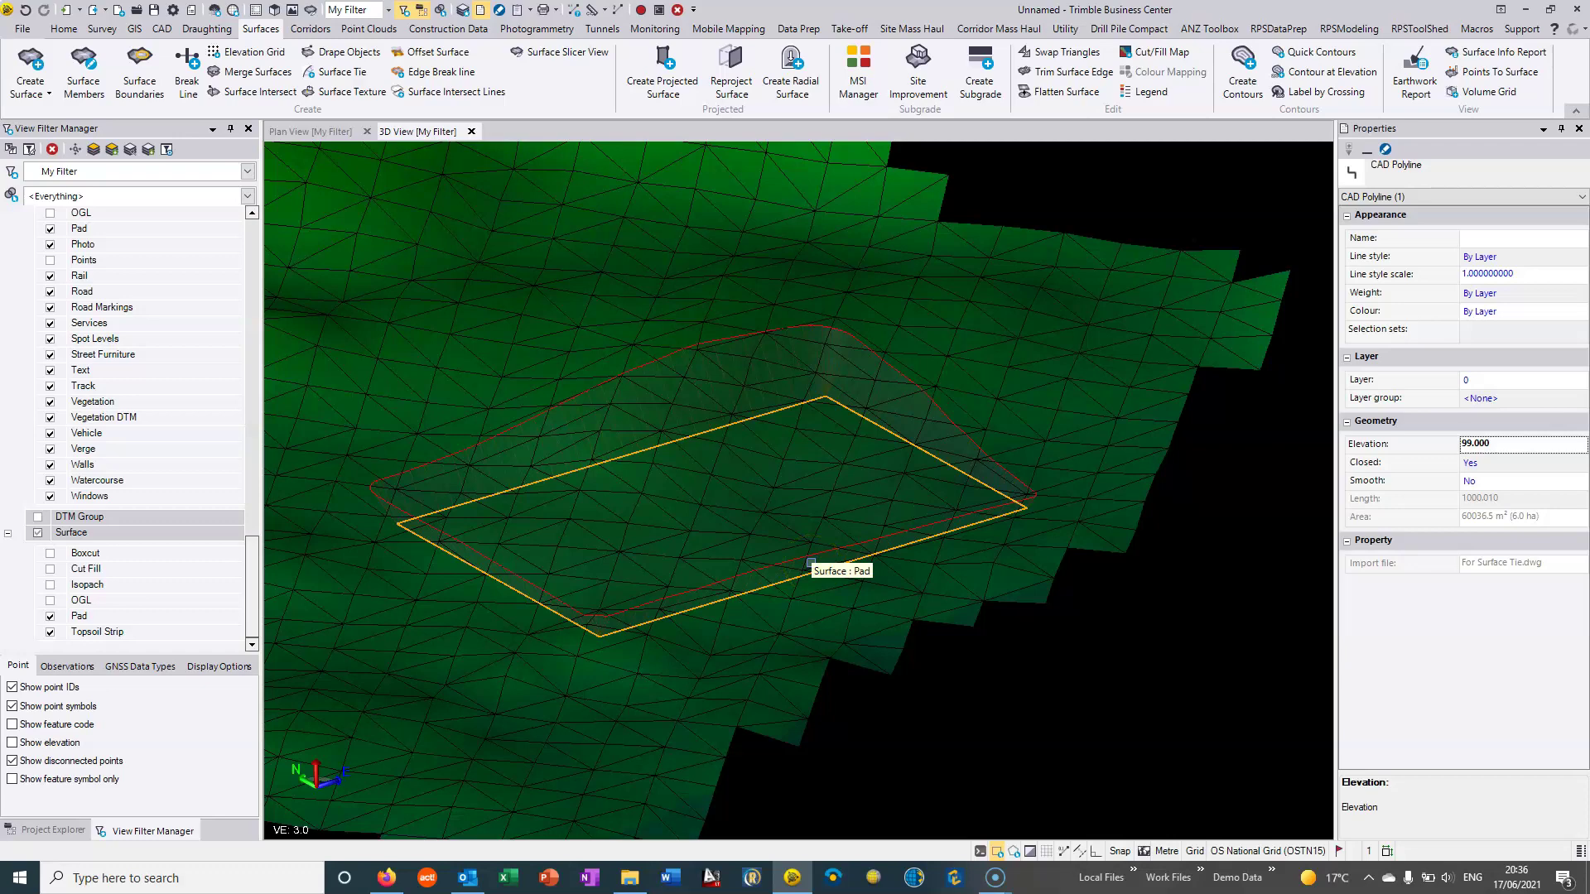
middle_click_drag(538, 513, 549, 587)
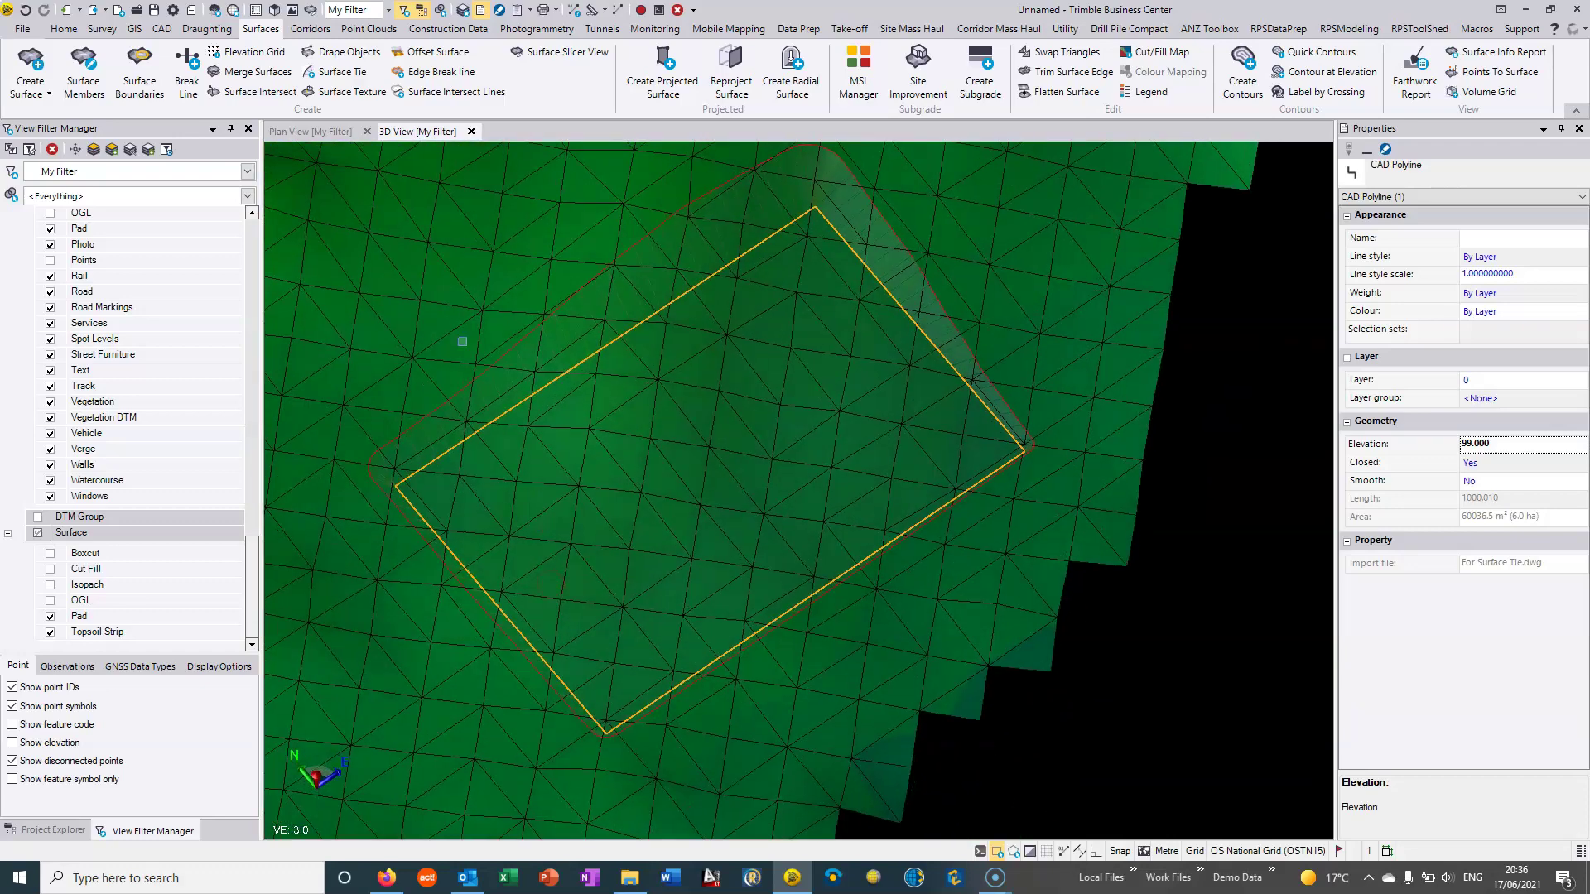
left_click(315, 132)
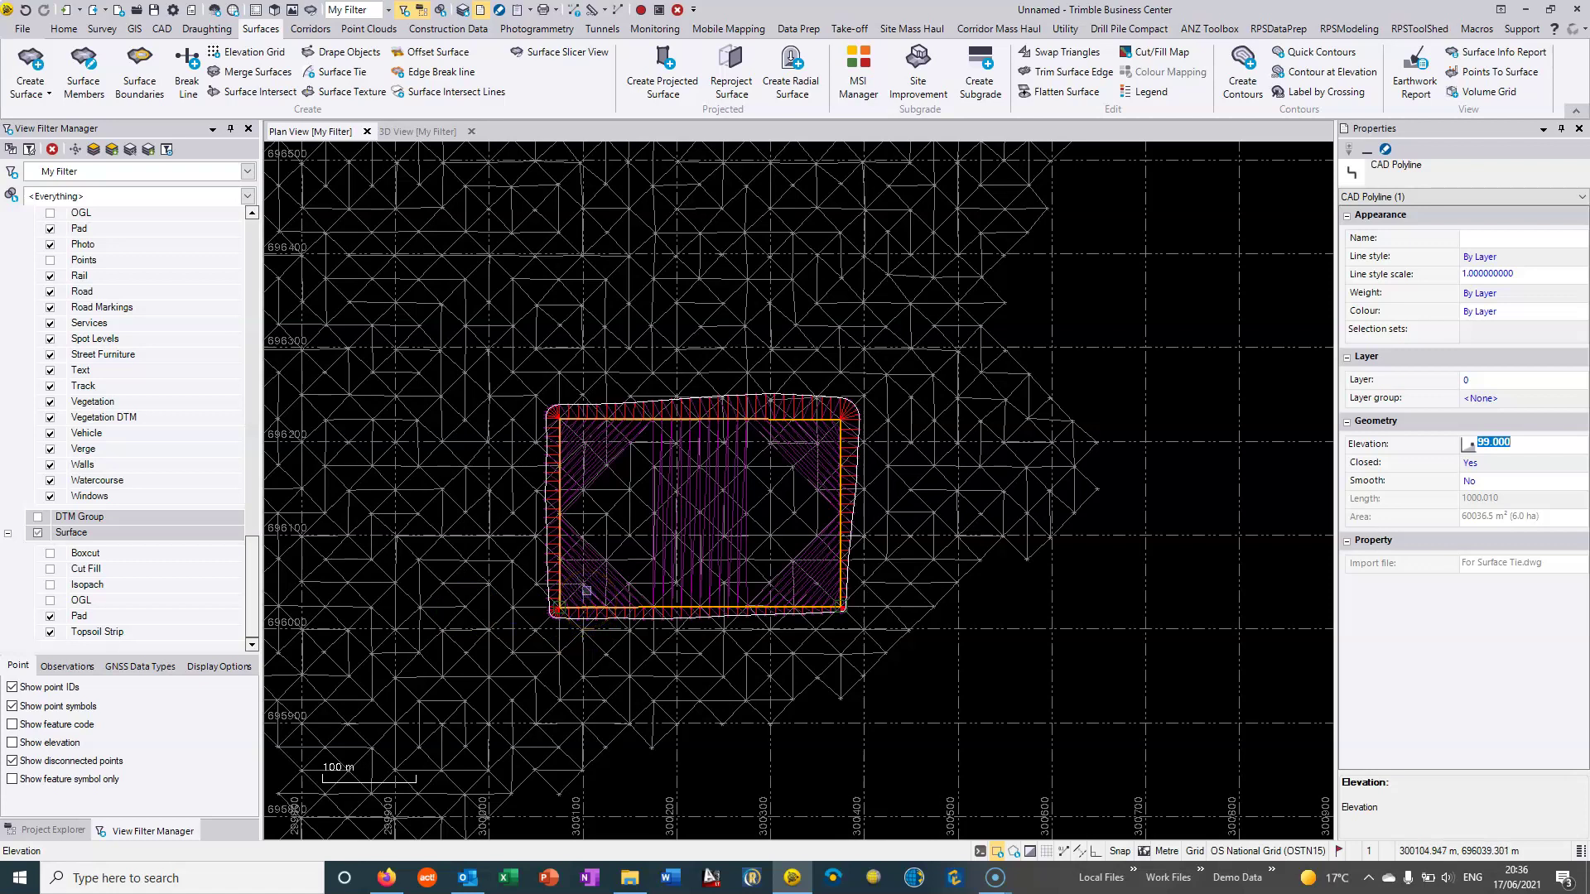
Close the Properties pane, then pan and zoom to centre the lowered pad in plan
left_click(626, 444)
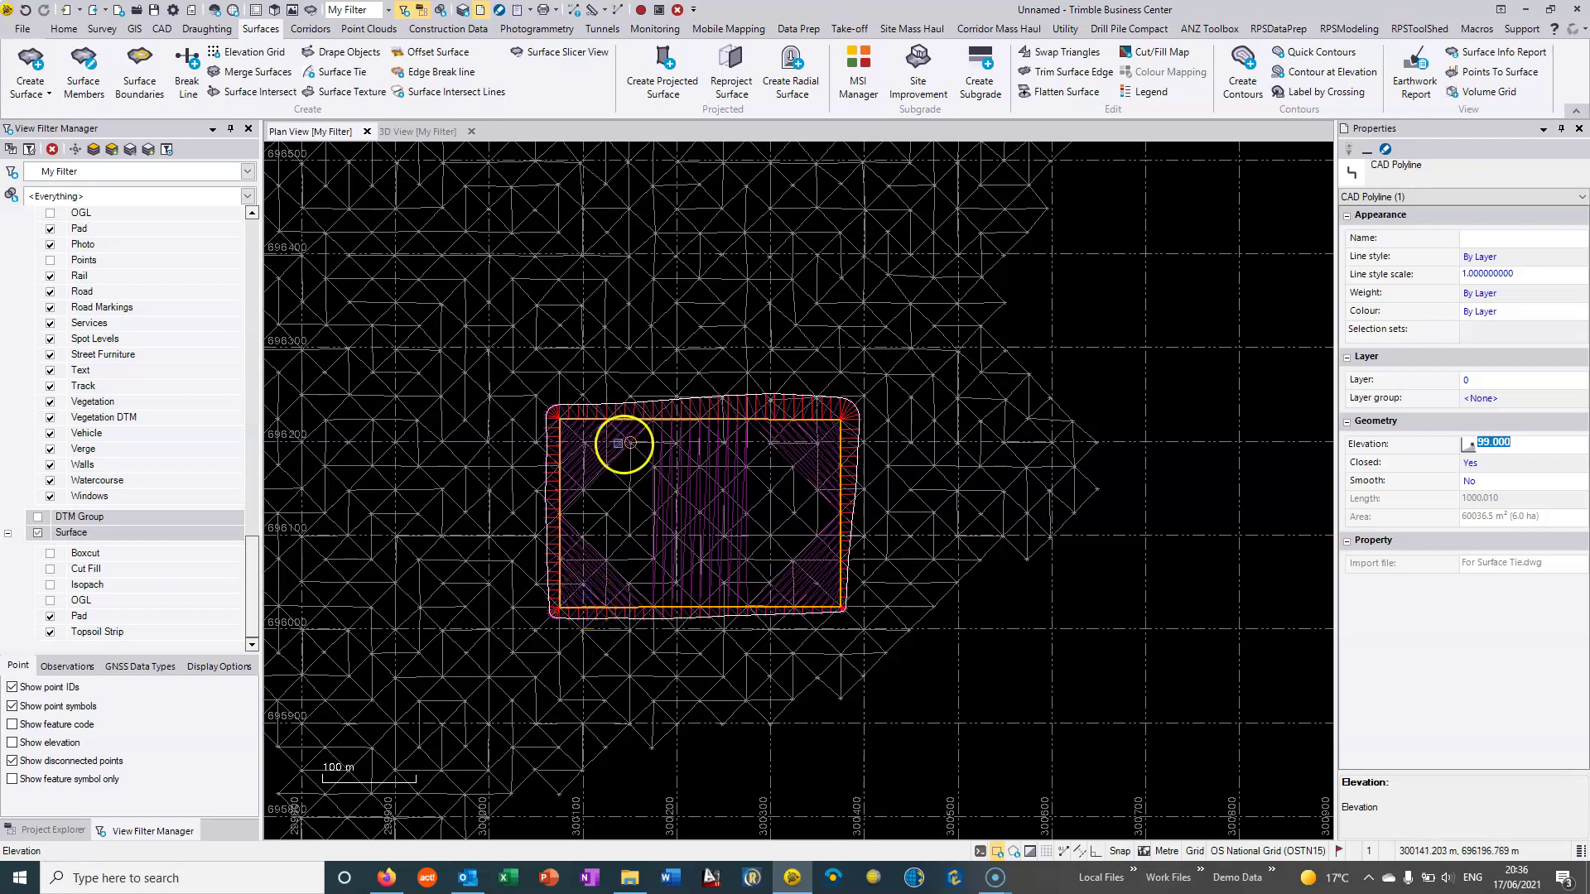
left_click(1579, 133)
left_click(1100, 354)
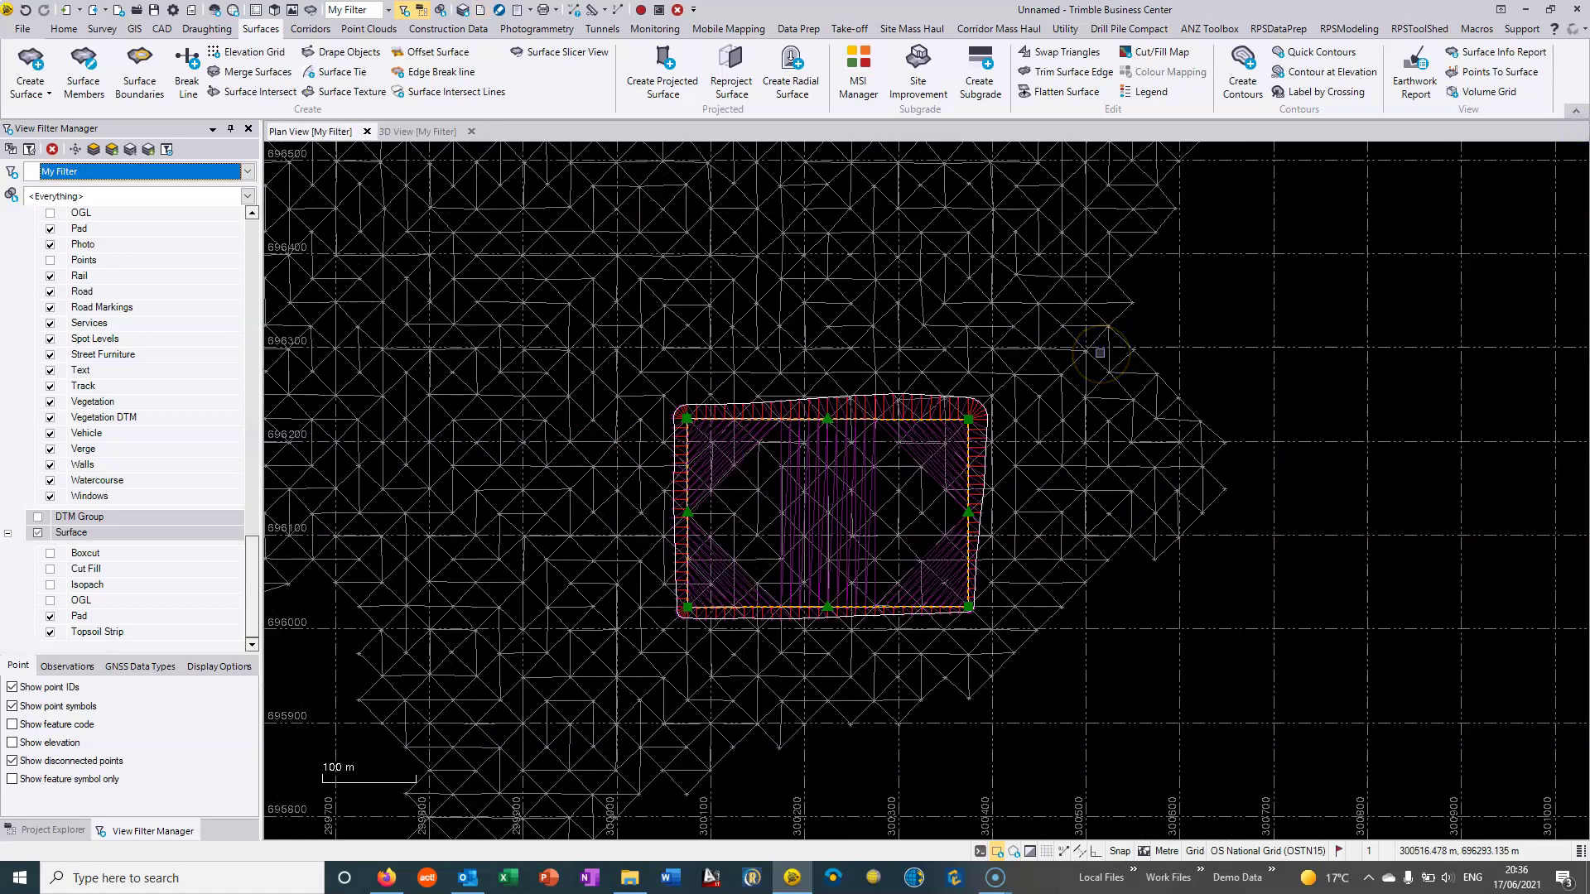
mouse_move(851, 495)
middle_mouse_down()
mouse_move(864, 422)
mouse_move(857, 491)
middle_mouse_up()
scroll(863, 421, "up", 2)
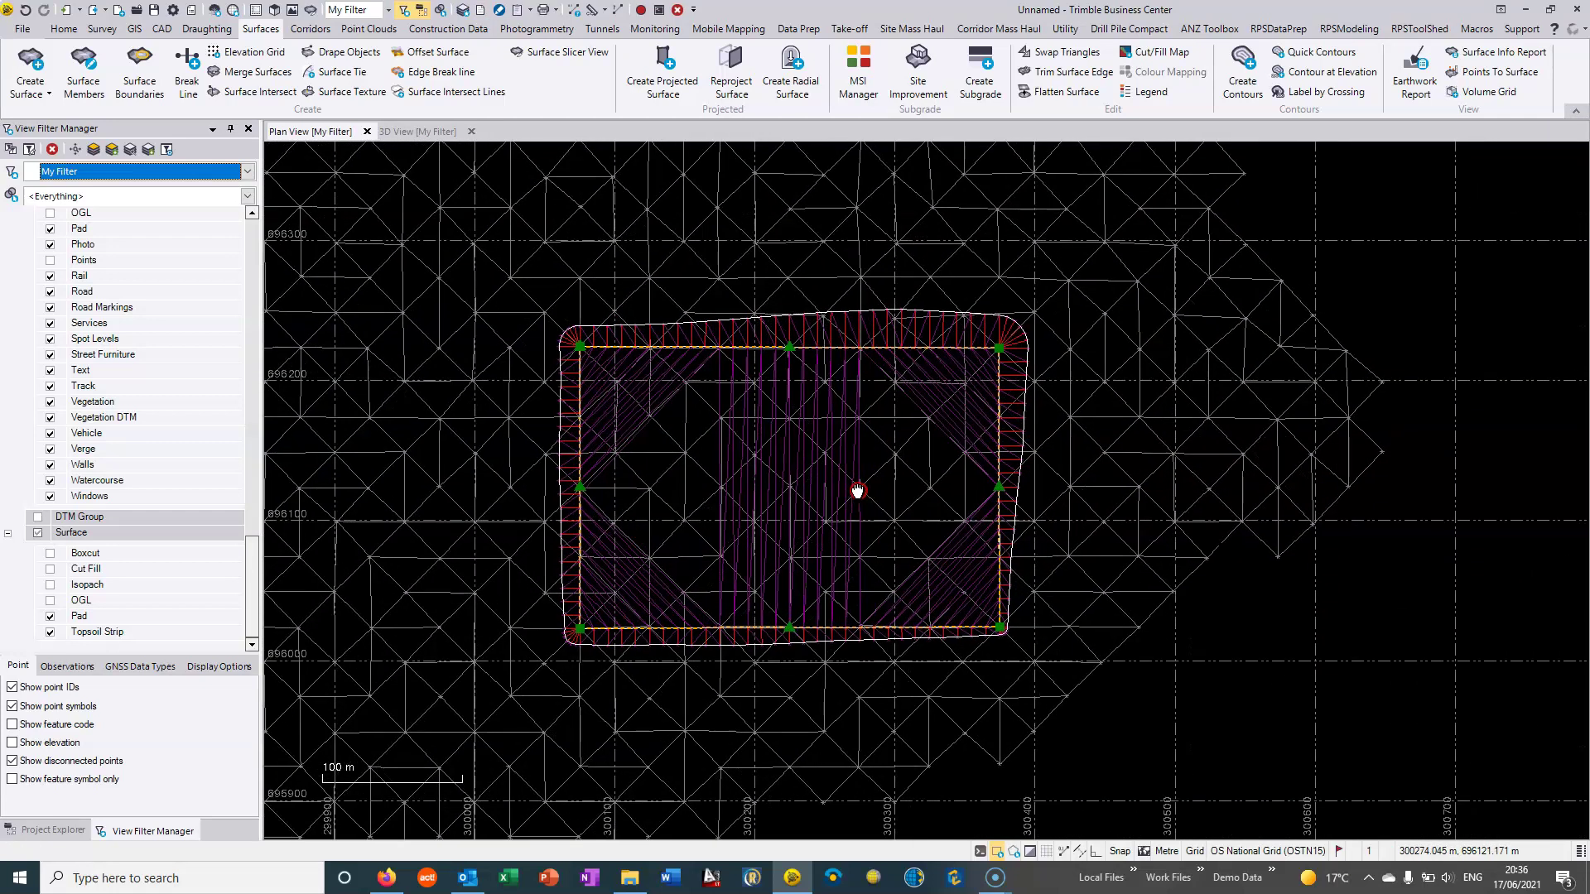